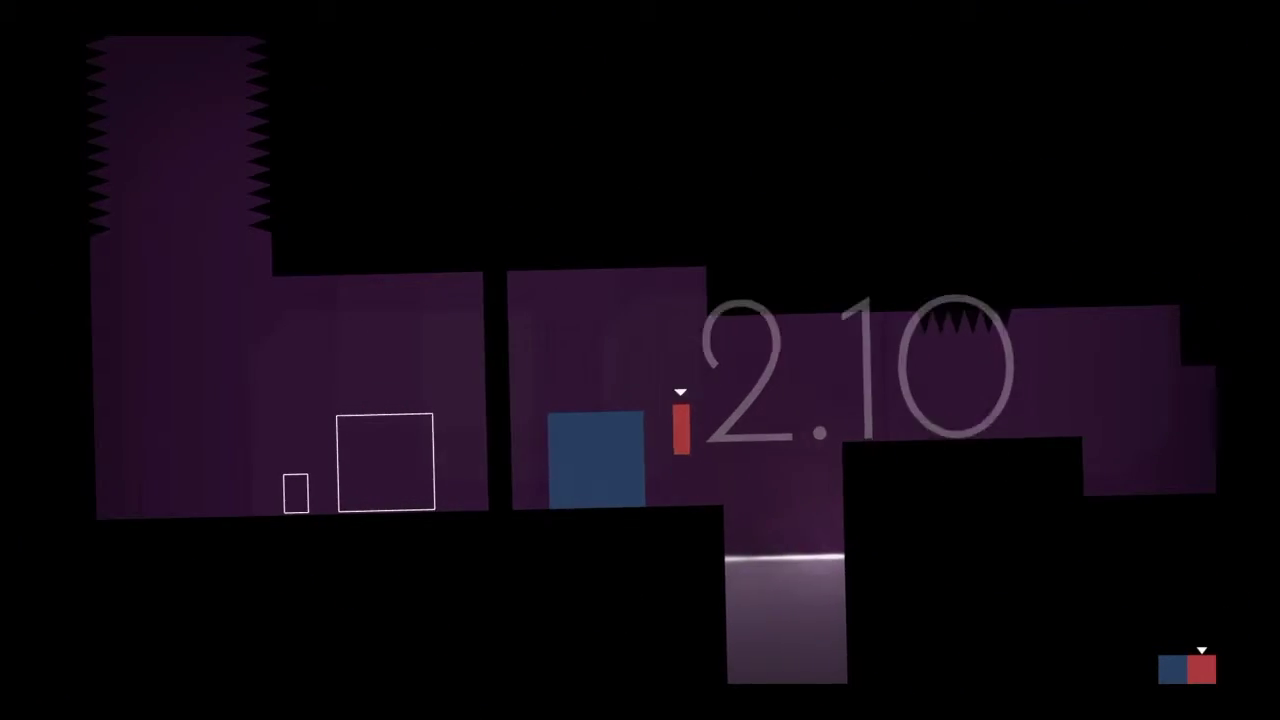
Step: Ride the red block on the blue one into the glowing pool, then hop onto the right platform
key(Up)
key(Left)
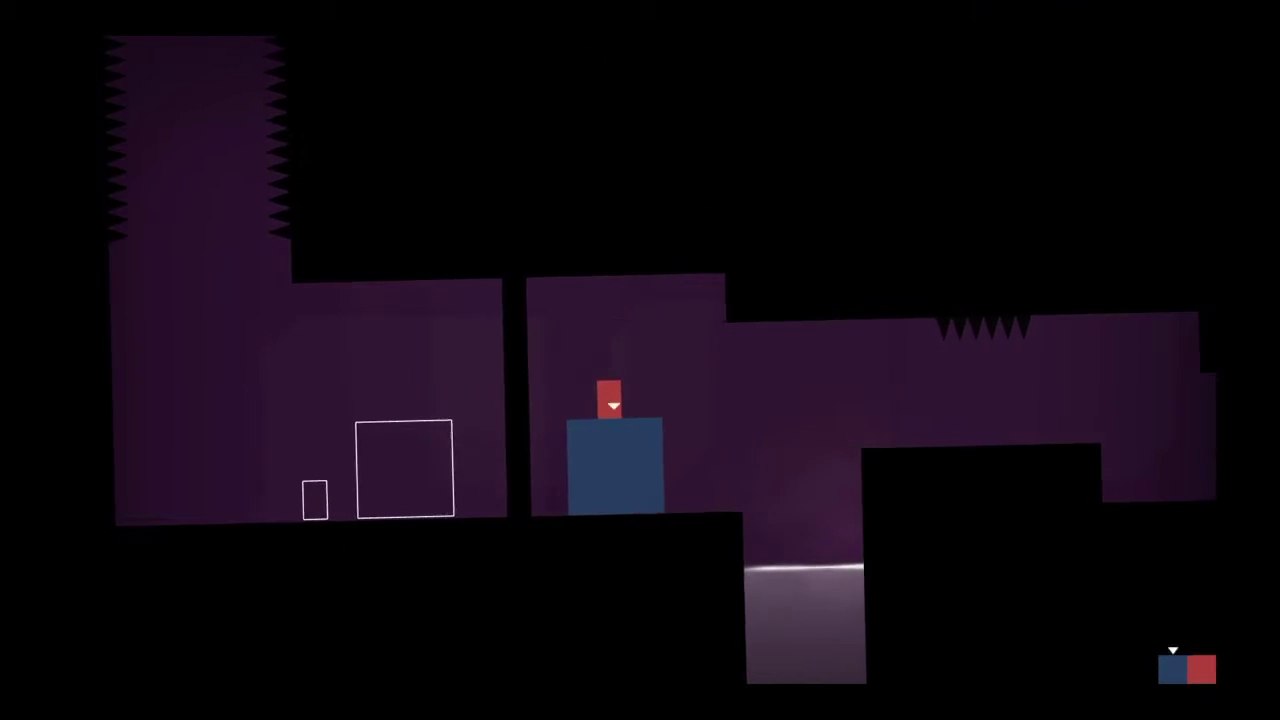
key(Right)
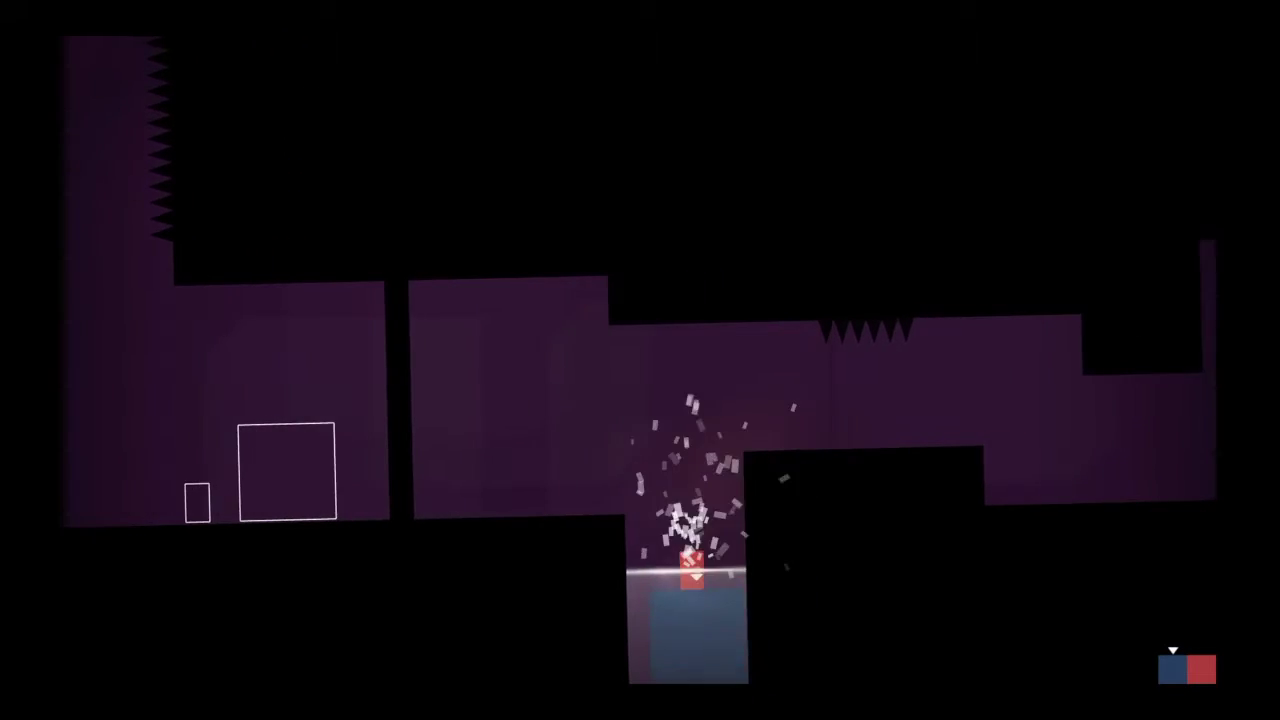
key(Up)
key(Right)
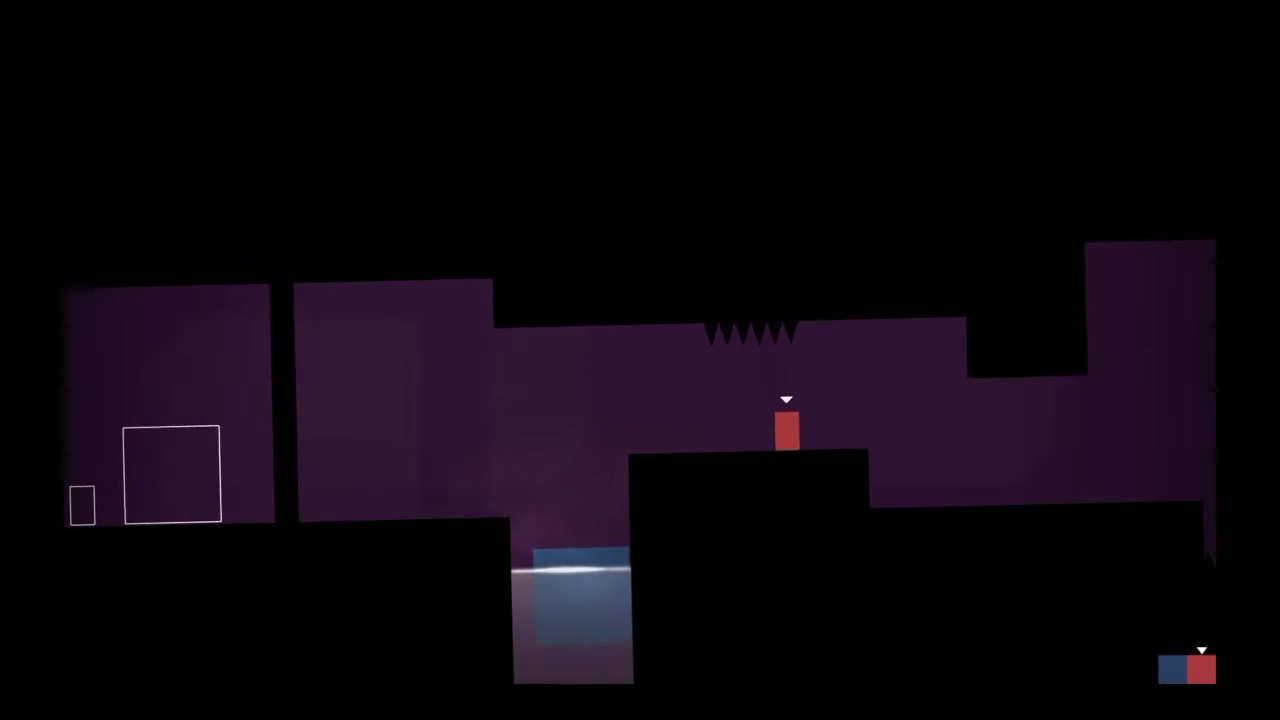
Step: Move red right up the stepped platforms, then back left against the wall
key(Right)
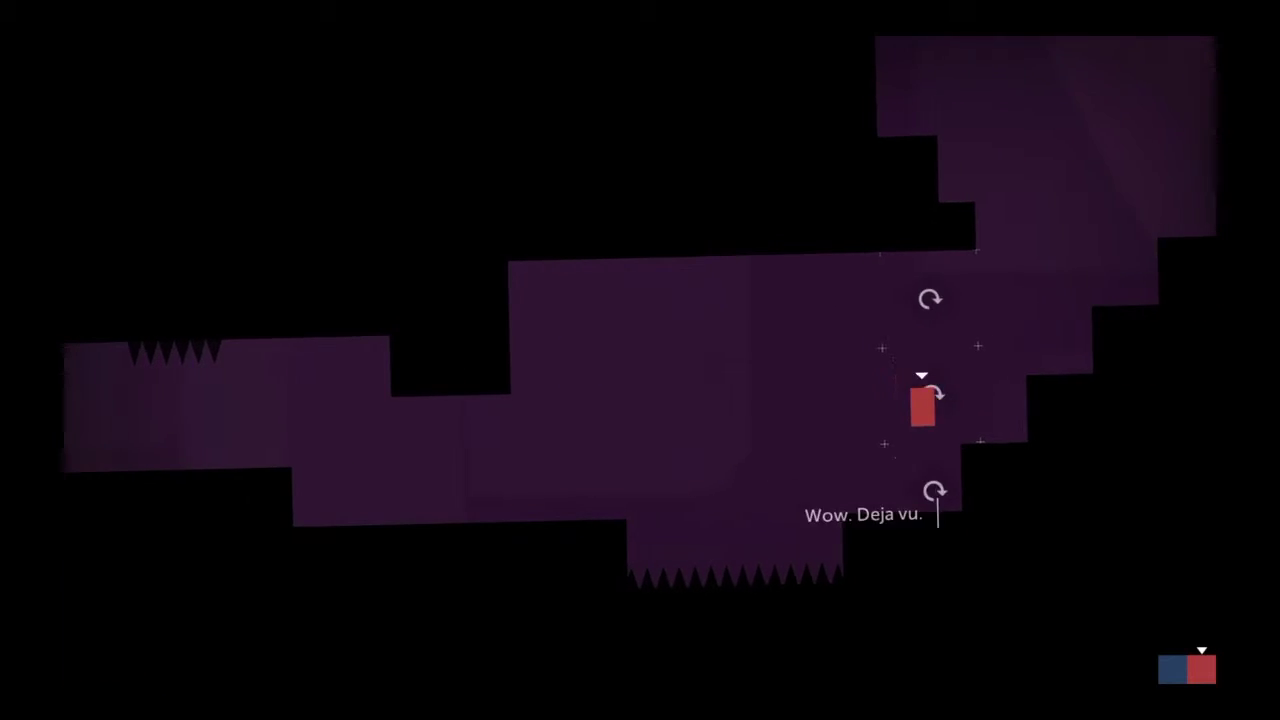
key(Right)
key(Up)
key(Up)
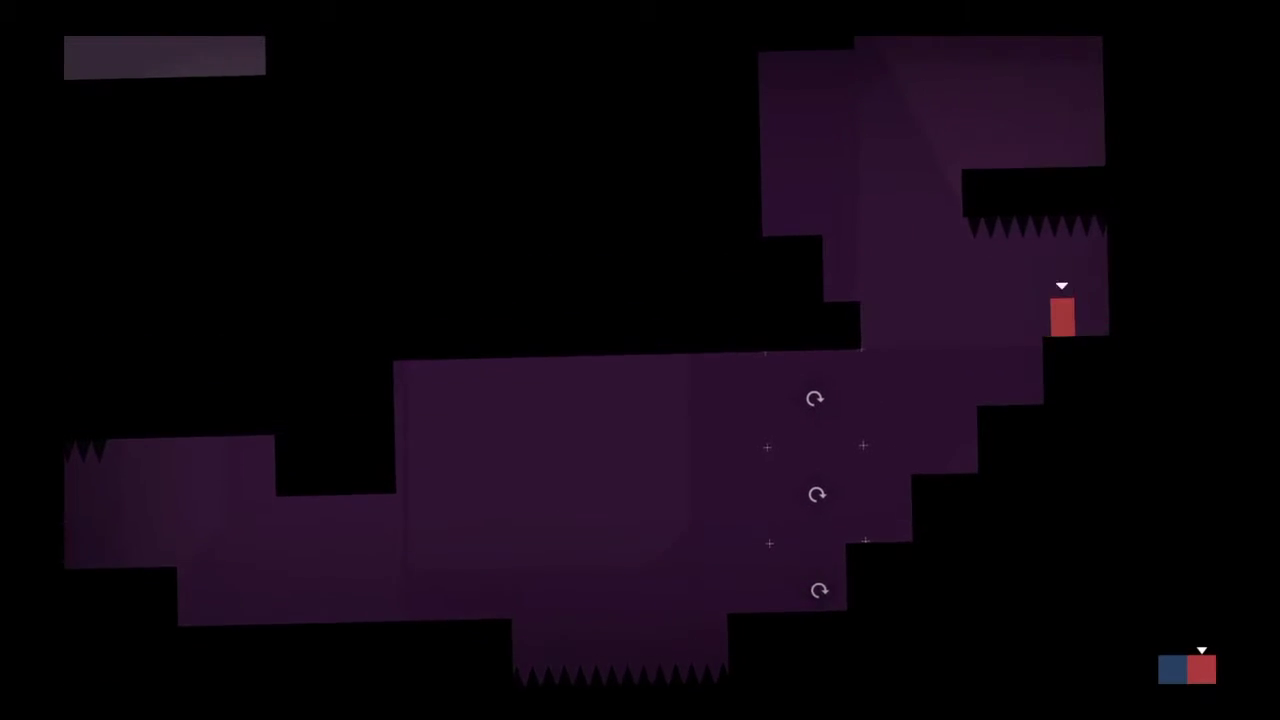
key(Left)
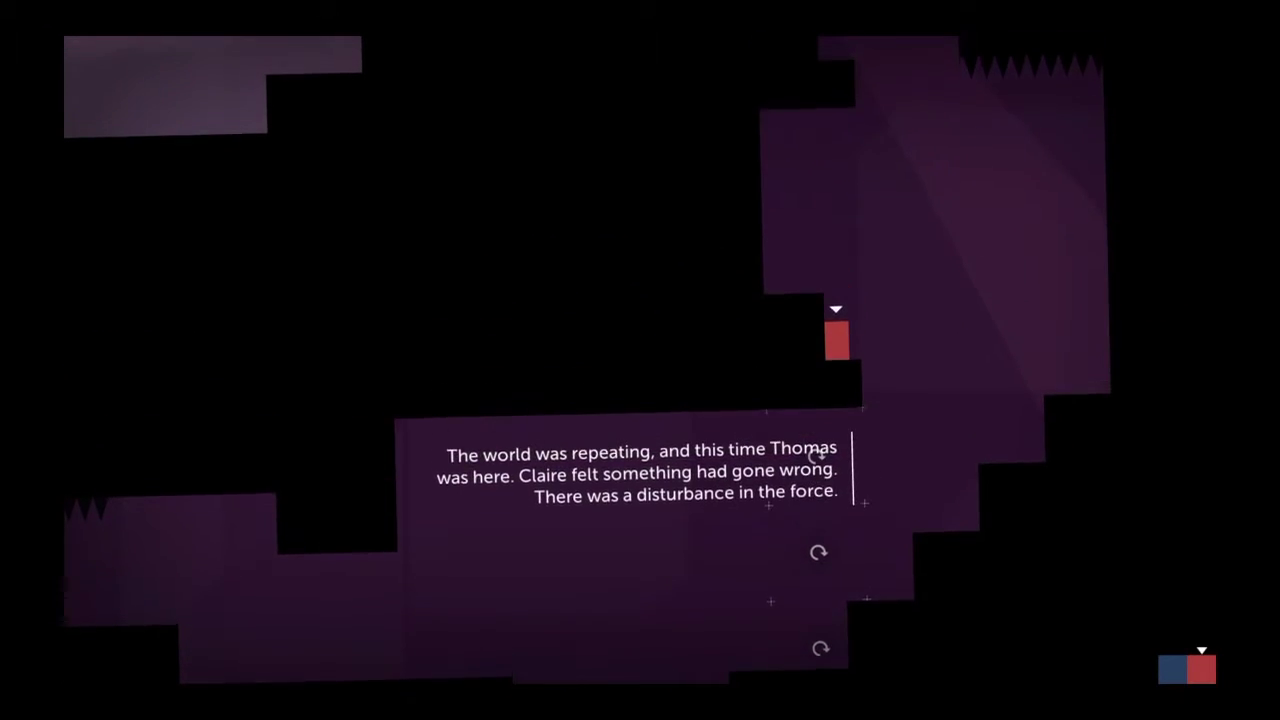
key(Left)
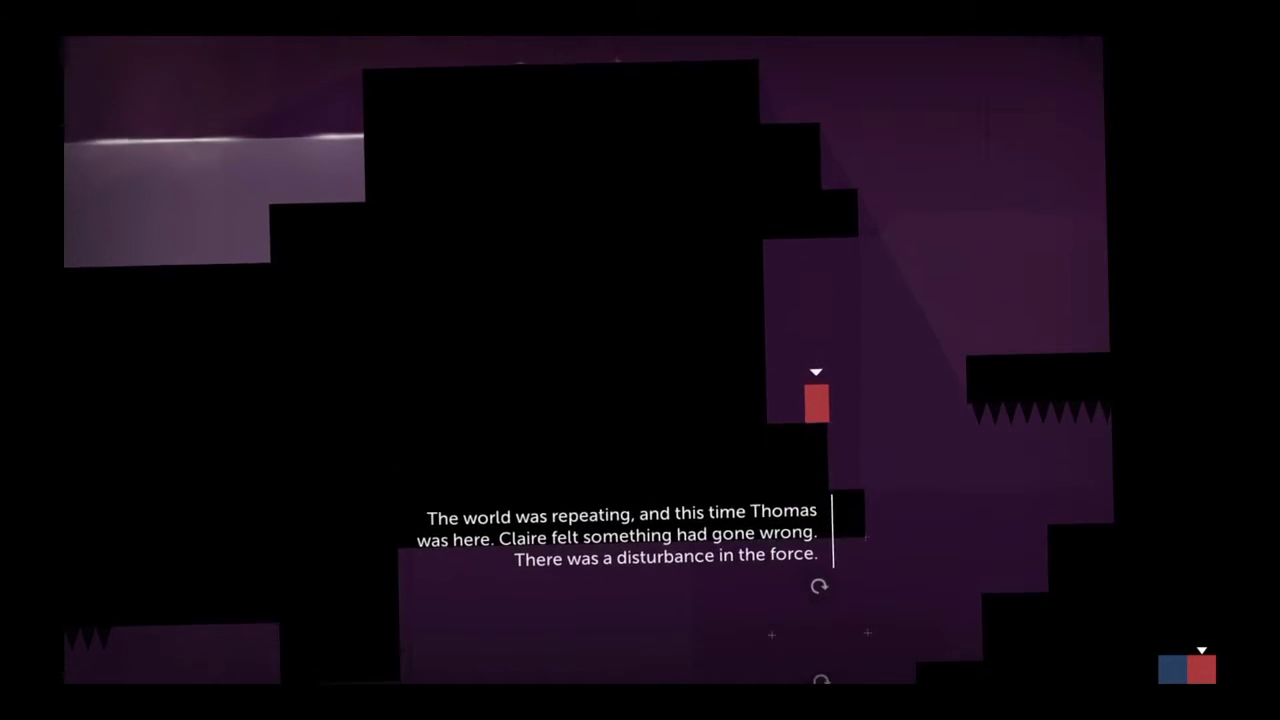
Step: Jump the red block up to the higher ledge
key(Up)
key(Right)
key(Up)
key(Left)
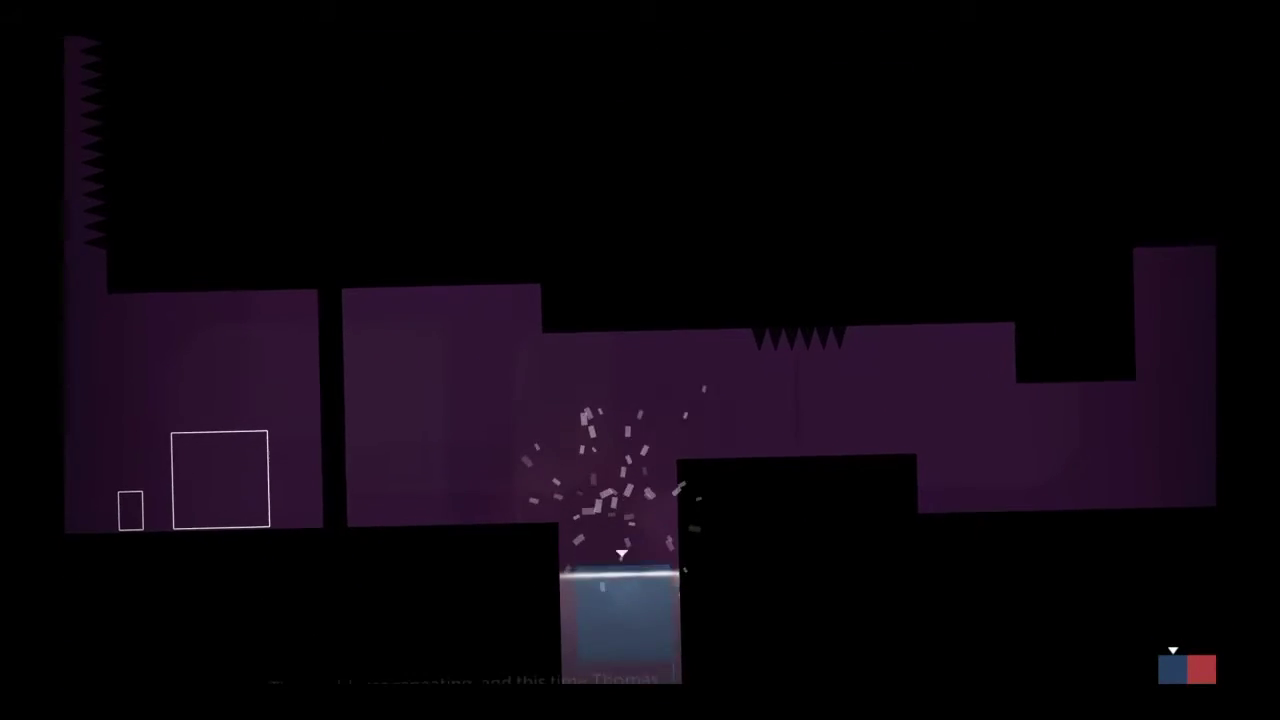
Step: Jump the blue block out of the pool, over the shaft and onto the black ledge
key(Up)
key(Left)
key(Up)
key(Right)
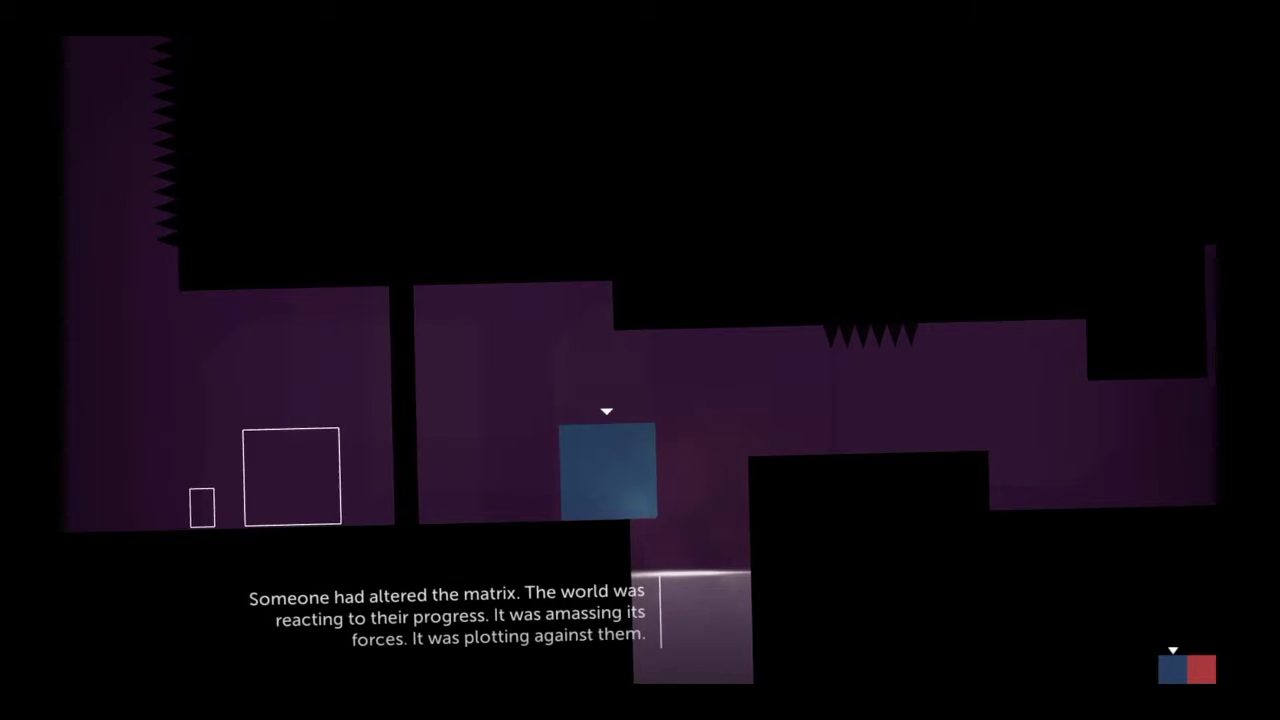
key(Up)
key(Right)
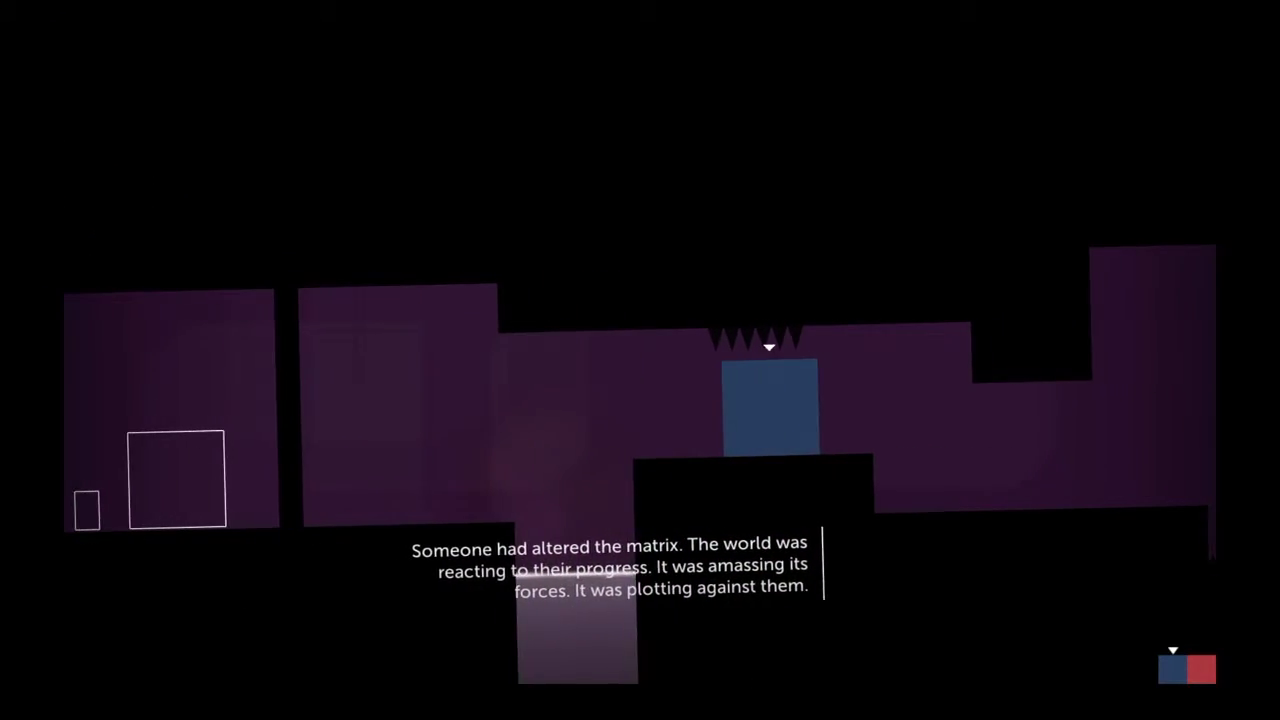
Step: Move the blue block right past the spikes, hopping over the black block
key(Right)
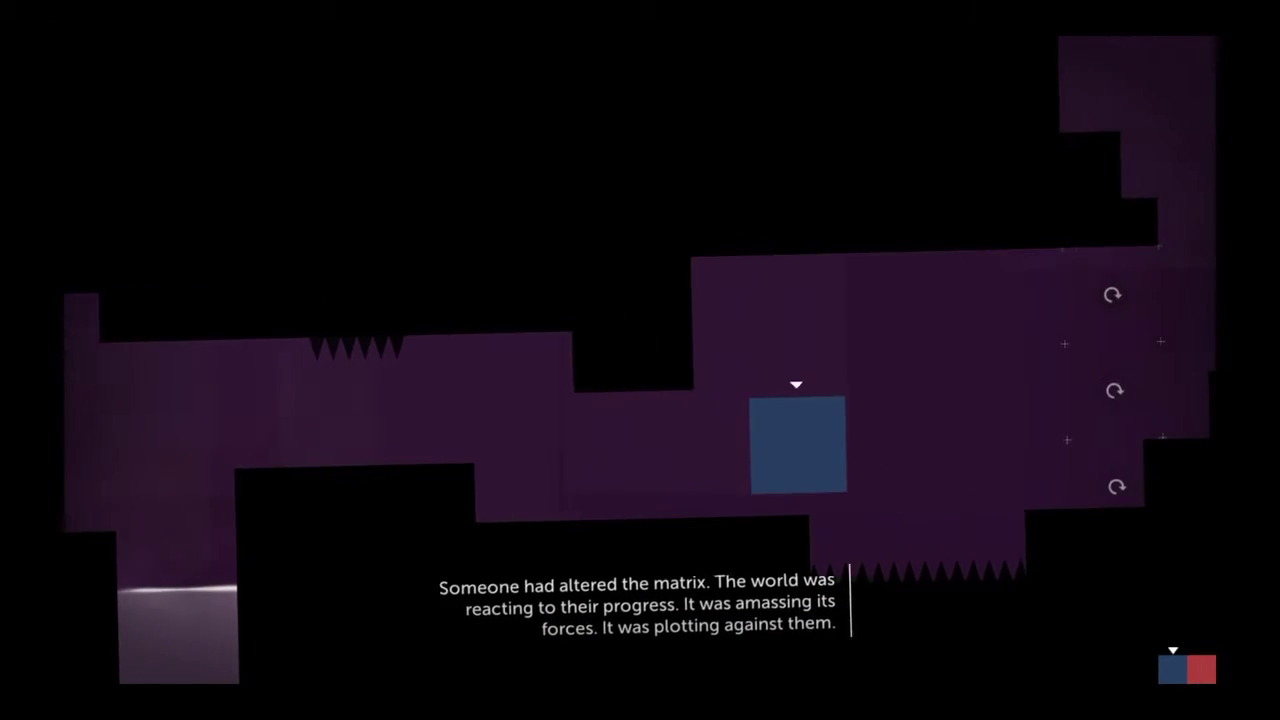
key(Right)
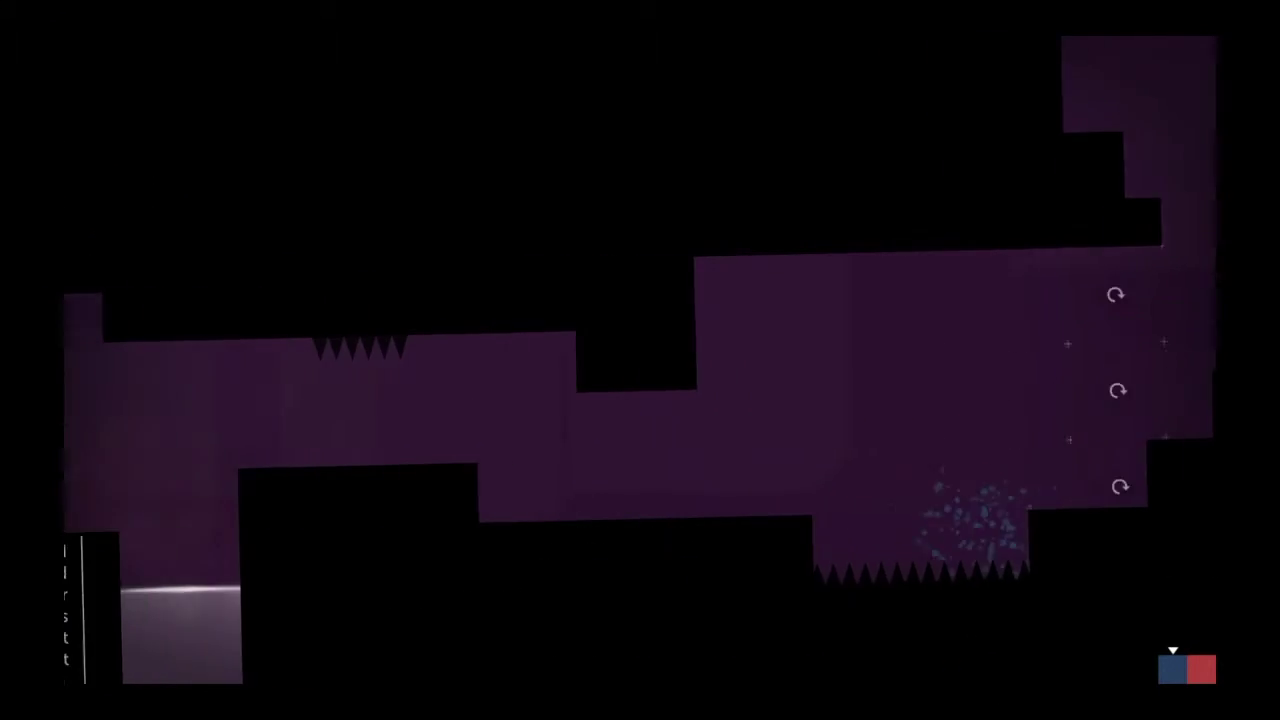
key(Right)
key(Up)
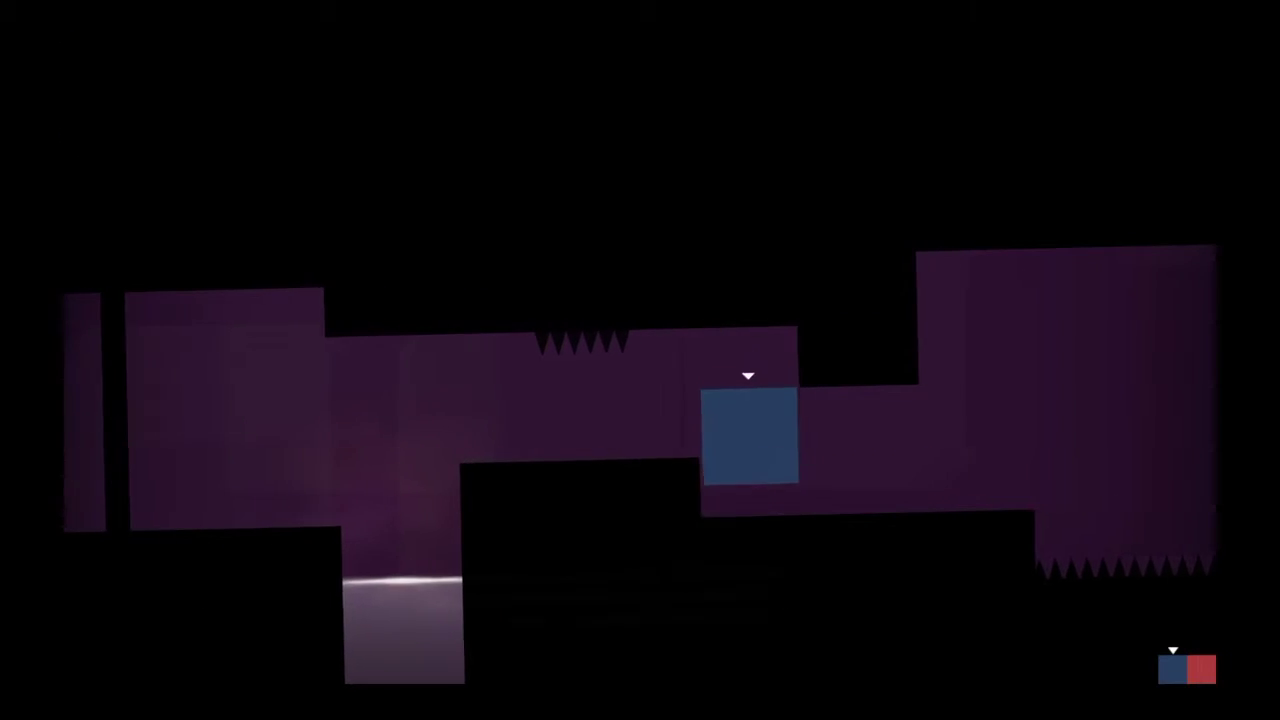
key(Right)
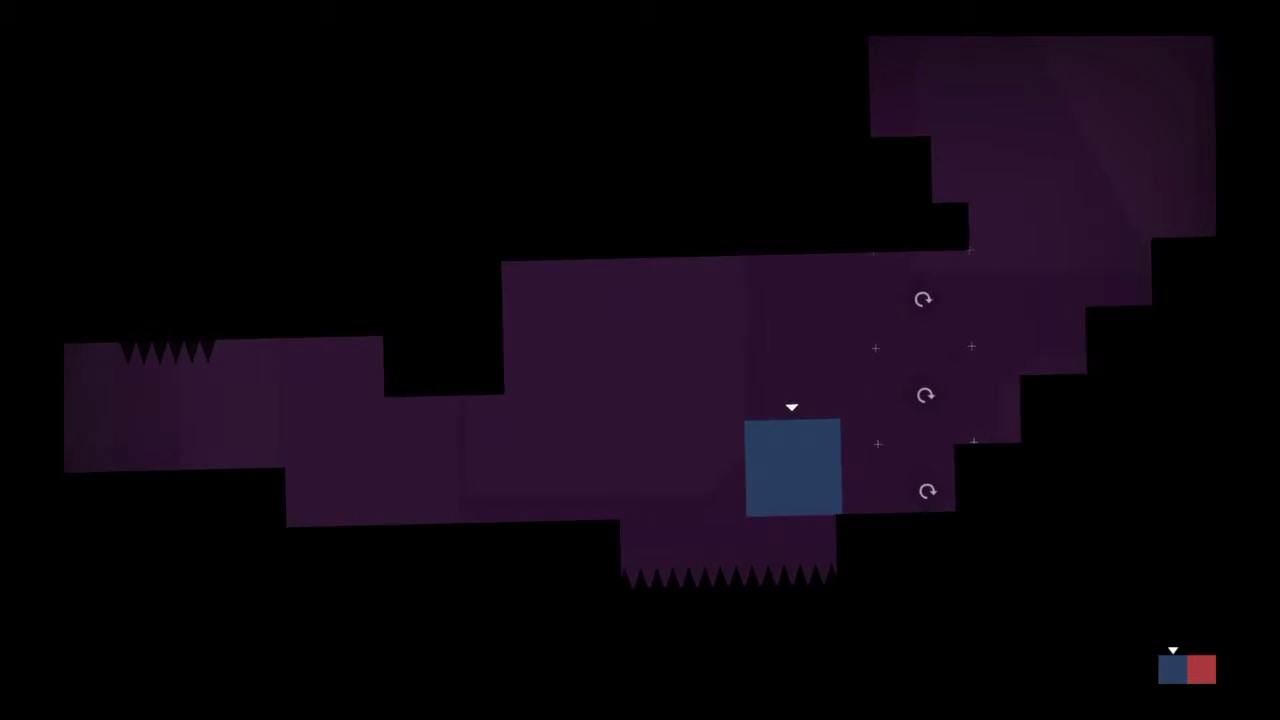
key(Right)
key(Up)
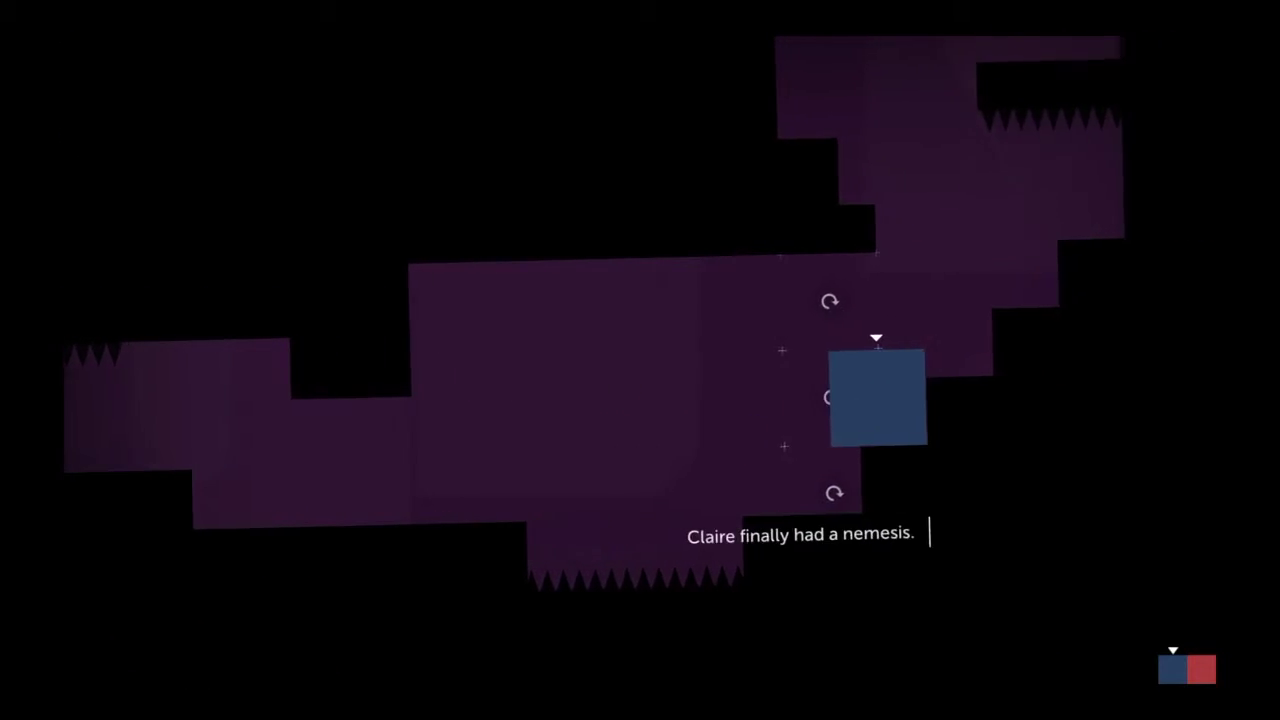
Step: Climb the blue block up the shaft and along the upper ledge beside red
key(Up)
key(Right)
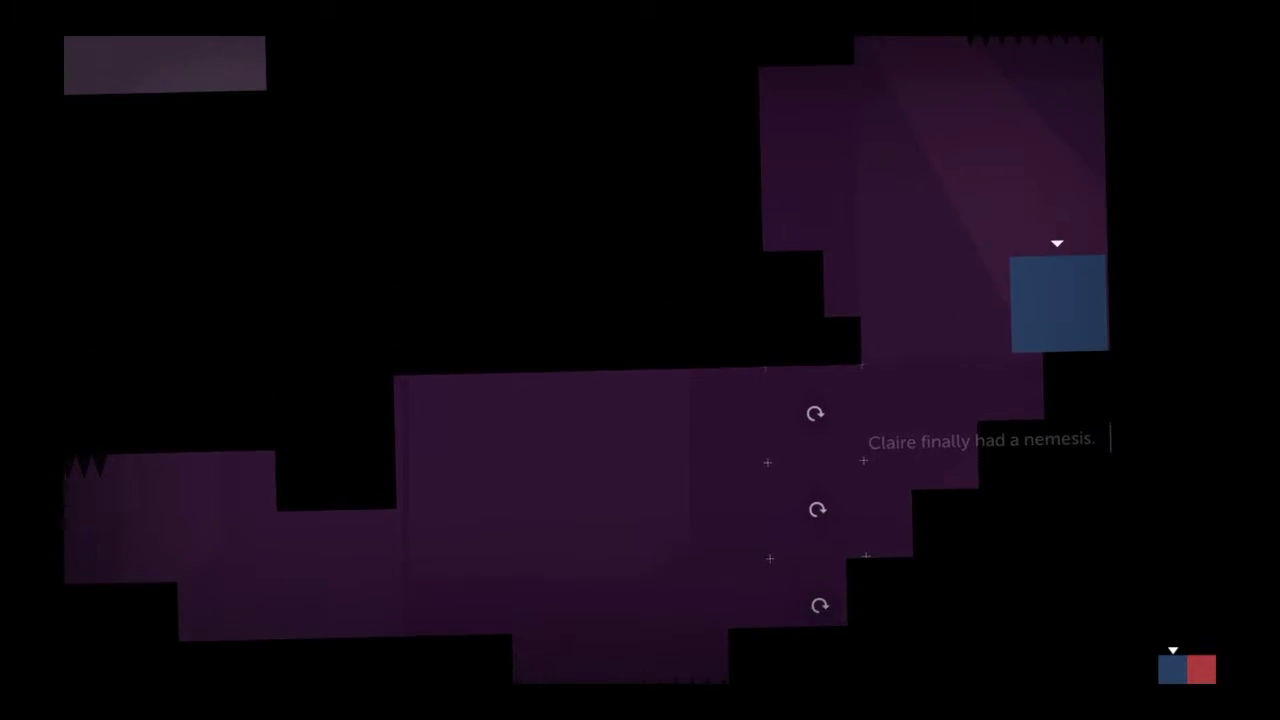
key(Left)
key(Up)
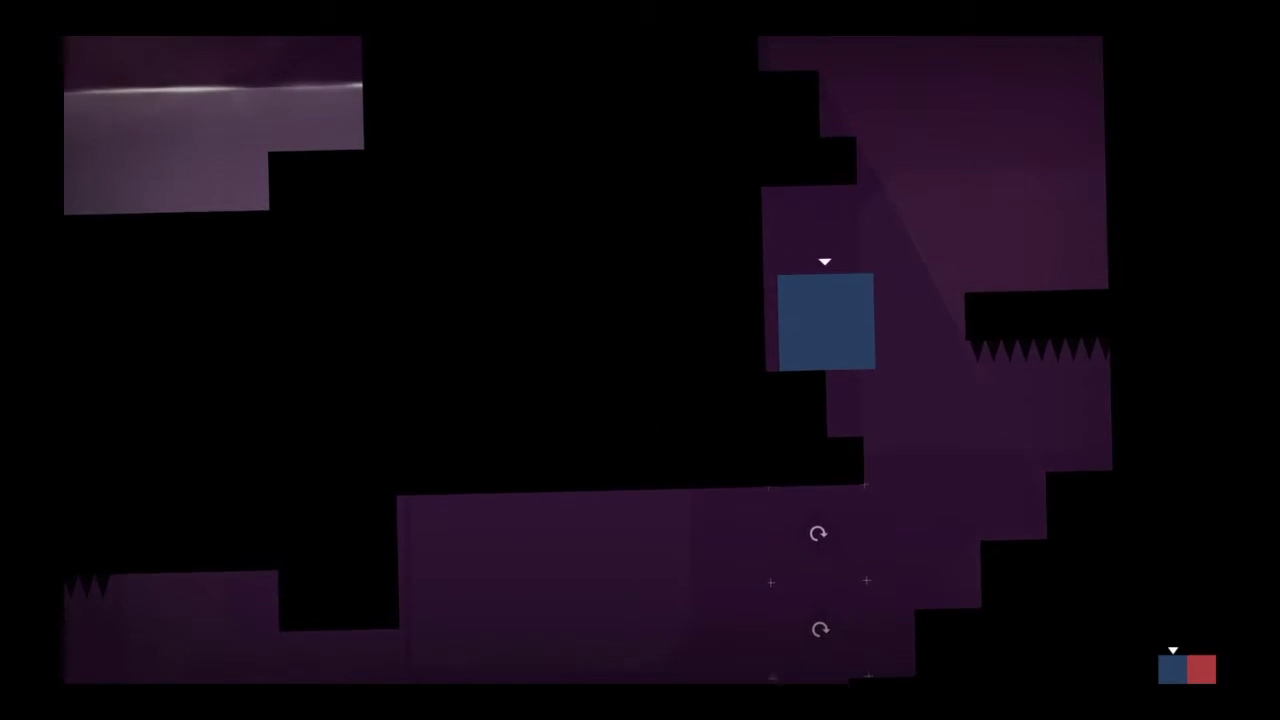
key(Right)
key(Left)
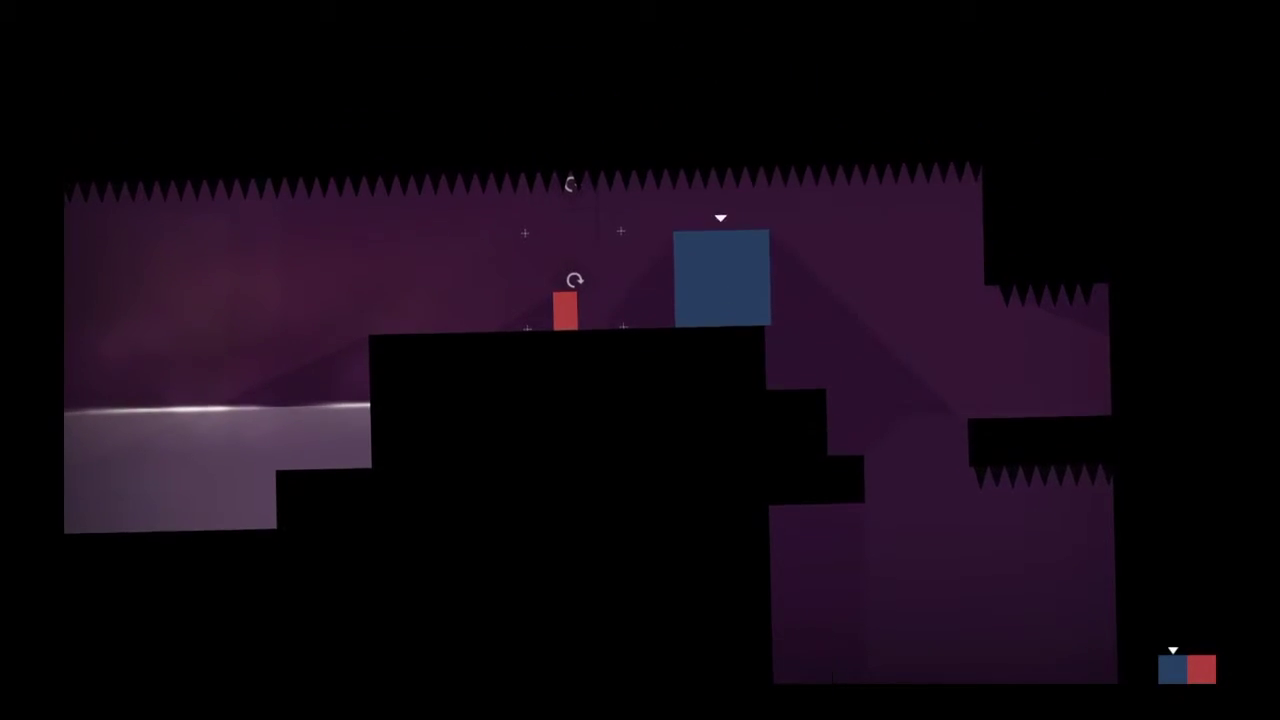
key(Left)
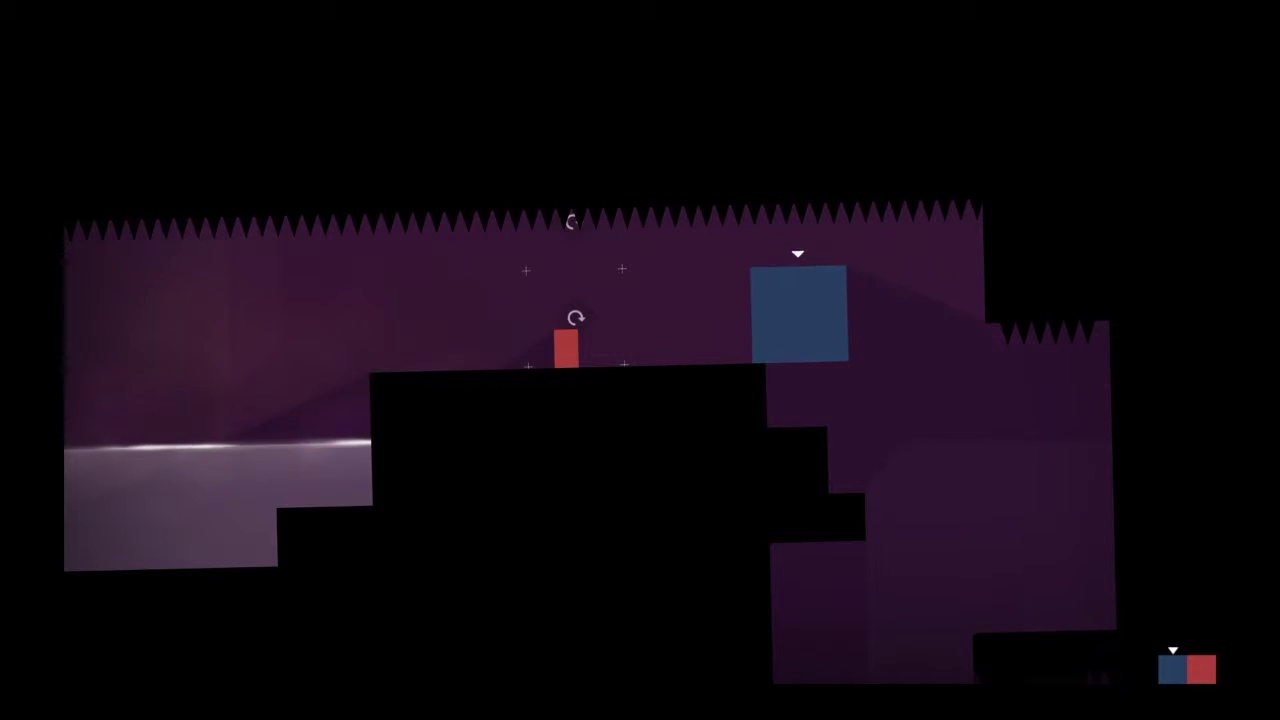
Step: Put blue on the central platform and bring the red block beside the blue square
key(Right)
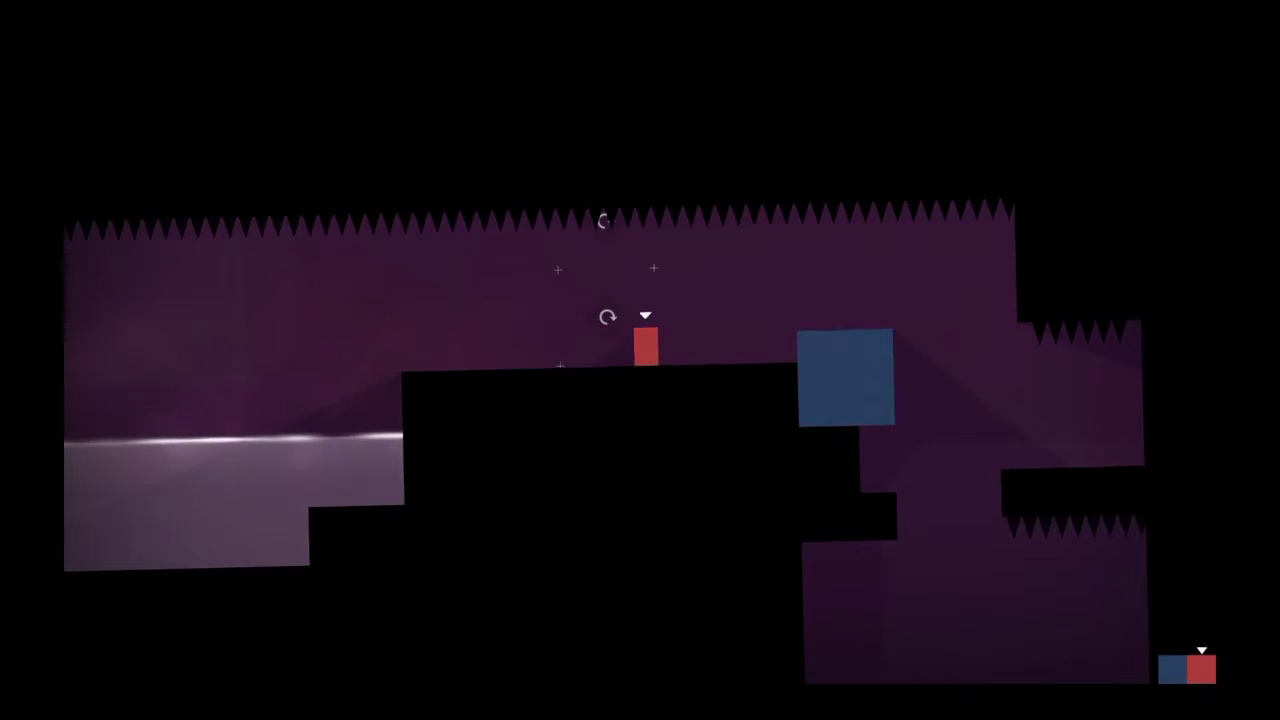
key(Up)
key(Left)
key(Right)
key(Right)
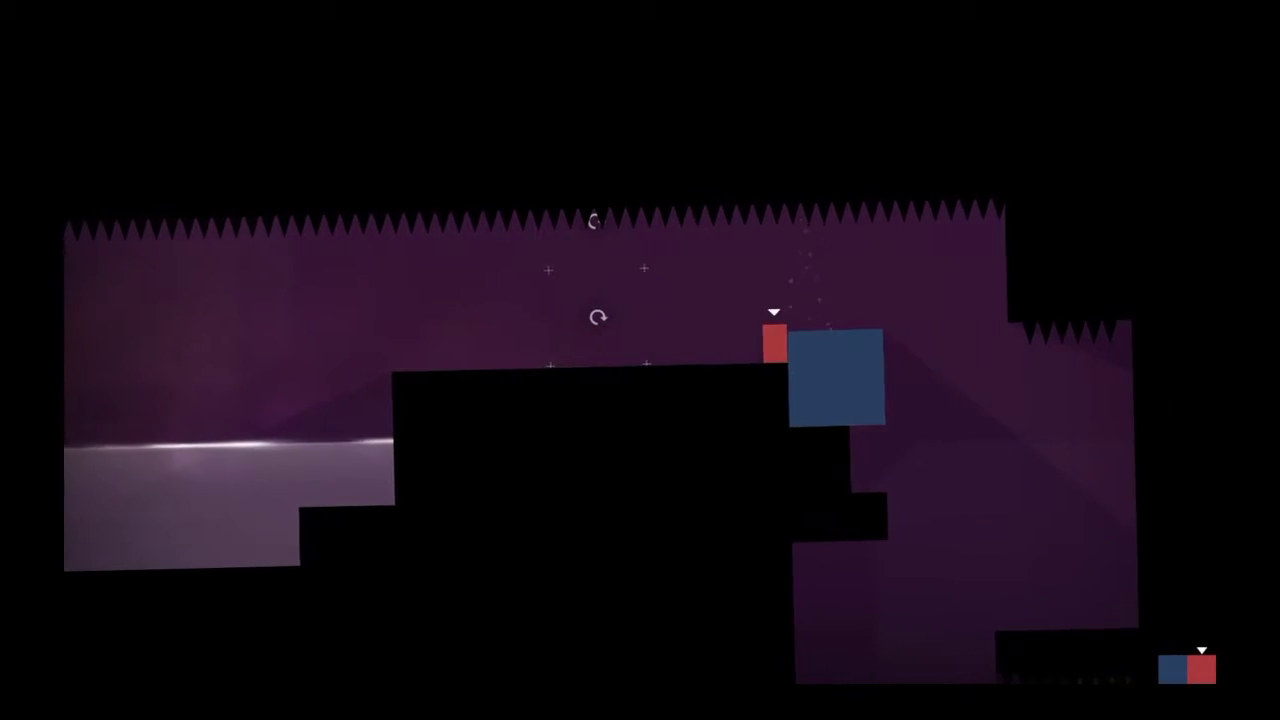
key(Up)
key(Right)
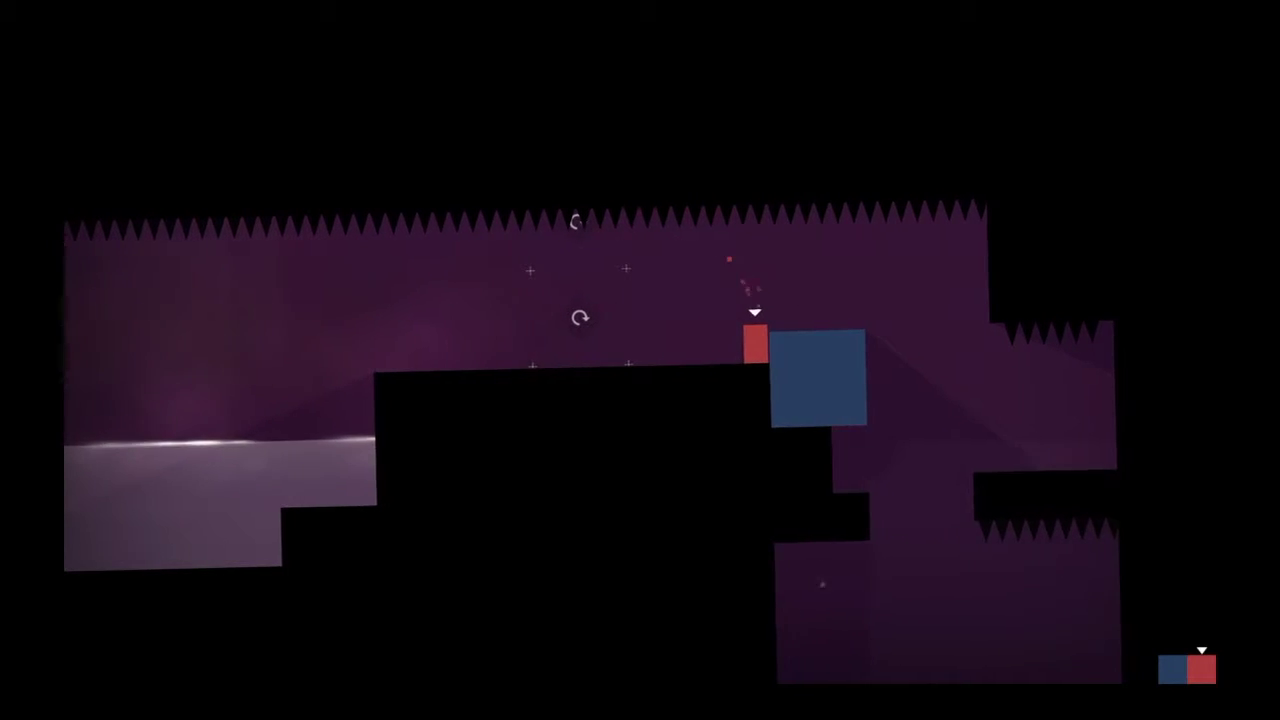
Step: Hop blue up to the right, then slide red right off the platform edge
key(Up)
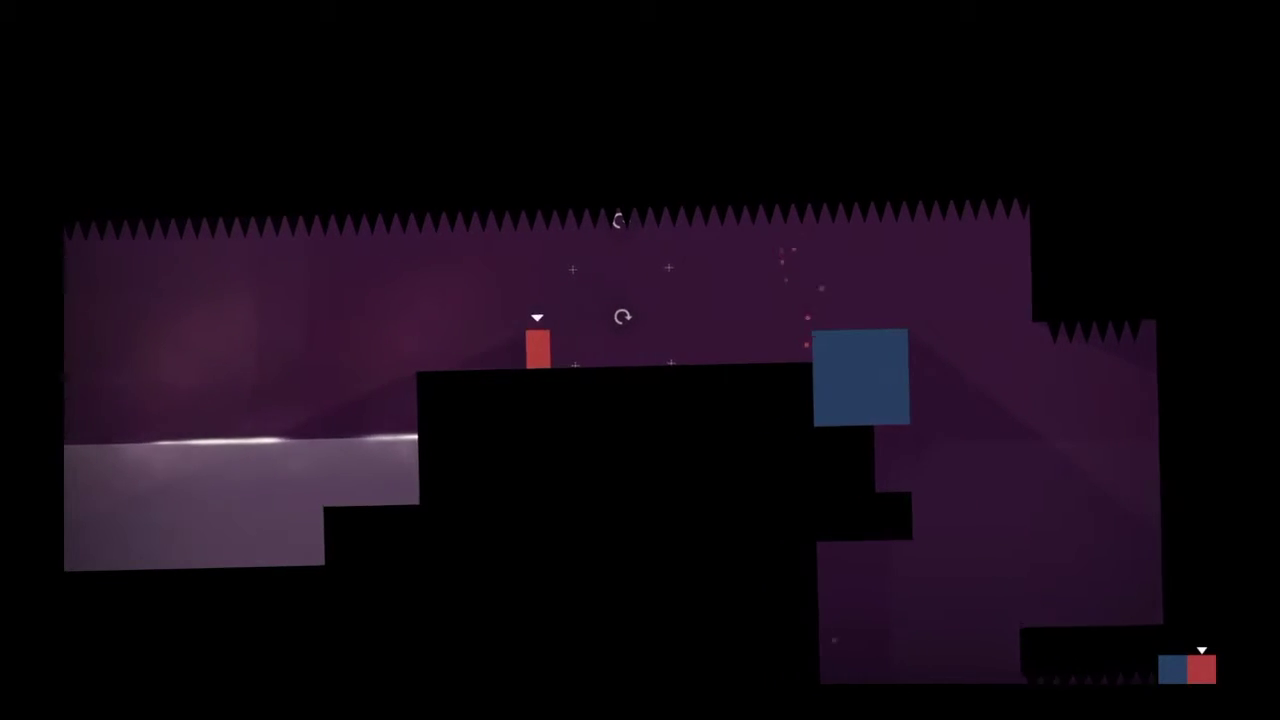
key(Left)
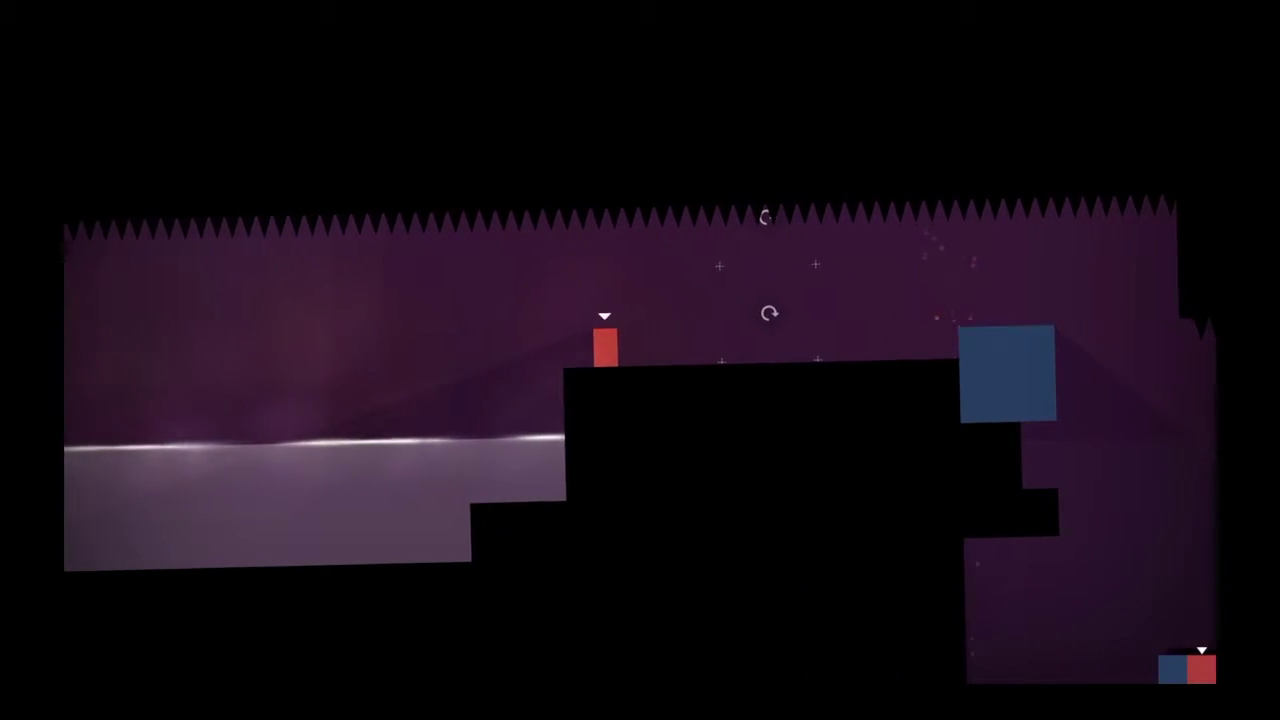
key(q)
key(Up)
key(Right)
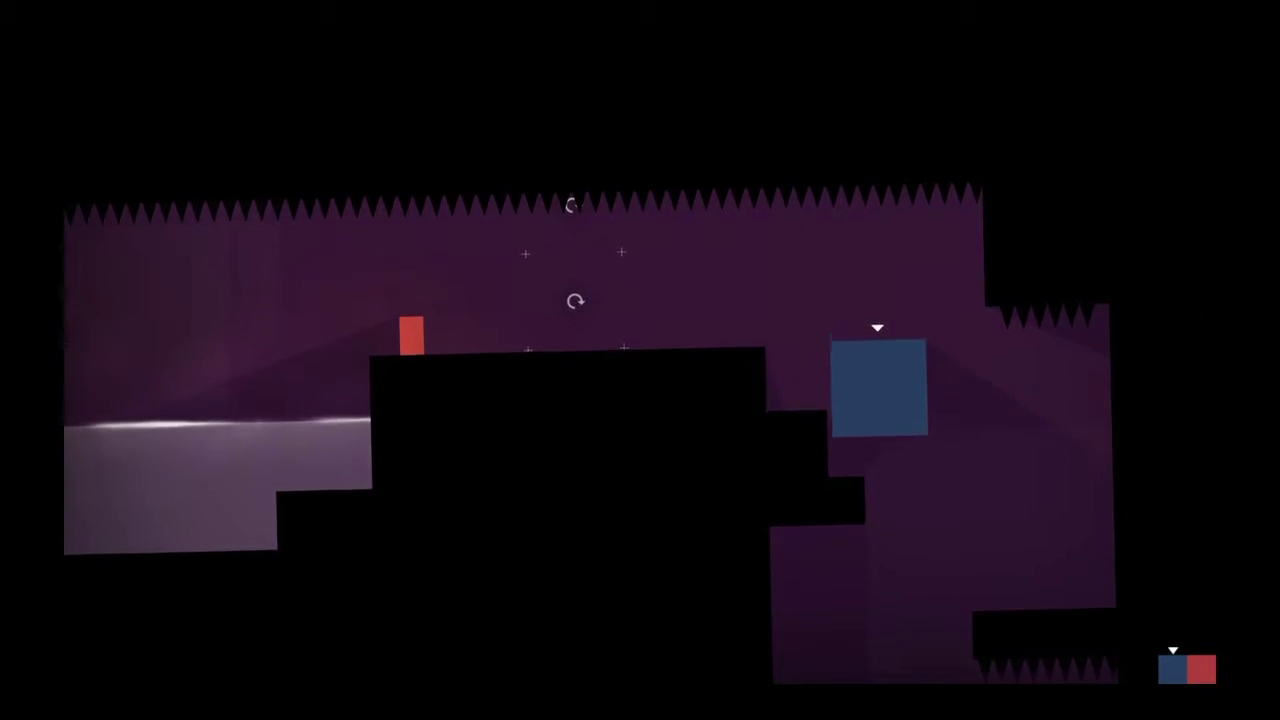
key(q)
key(Right)
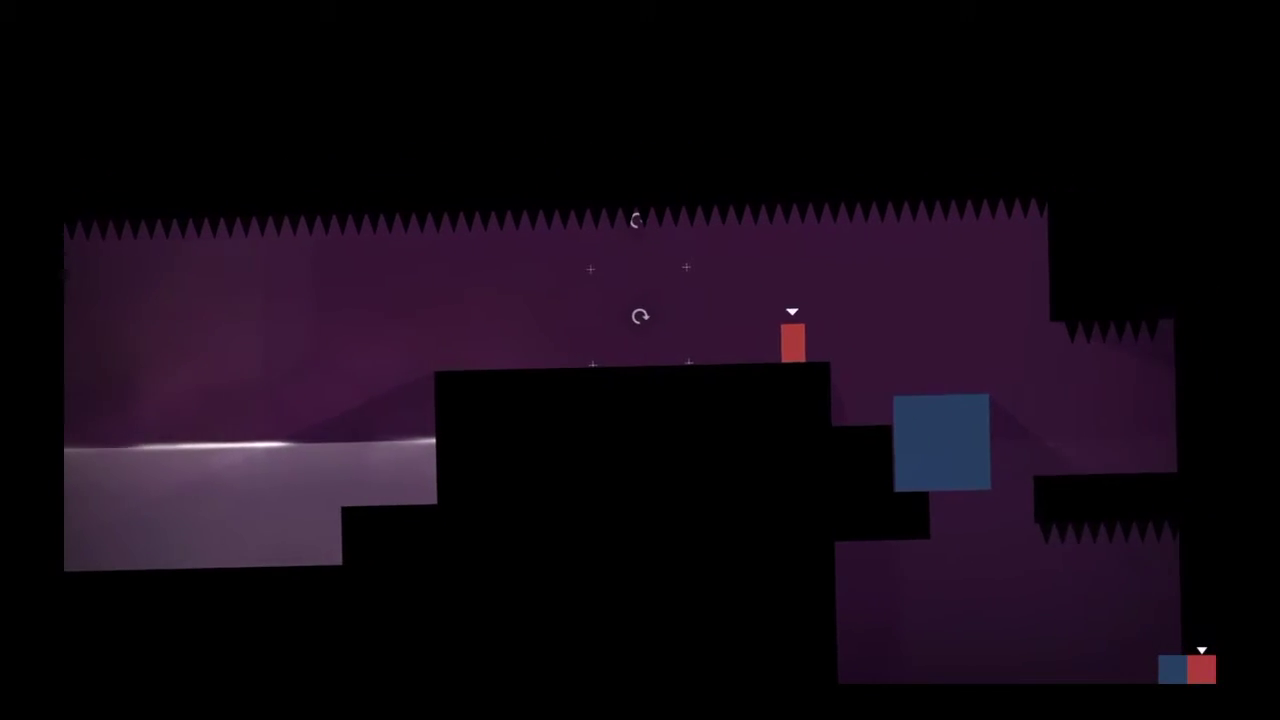
key(Right)
Step: Jump the blue block left off the ledge and drop it into the water
key(q)
key(Up)
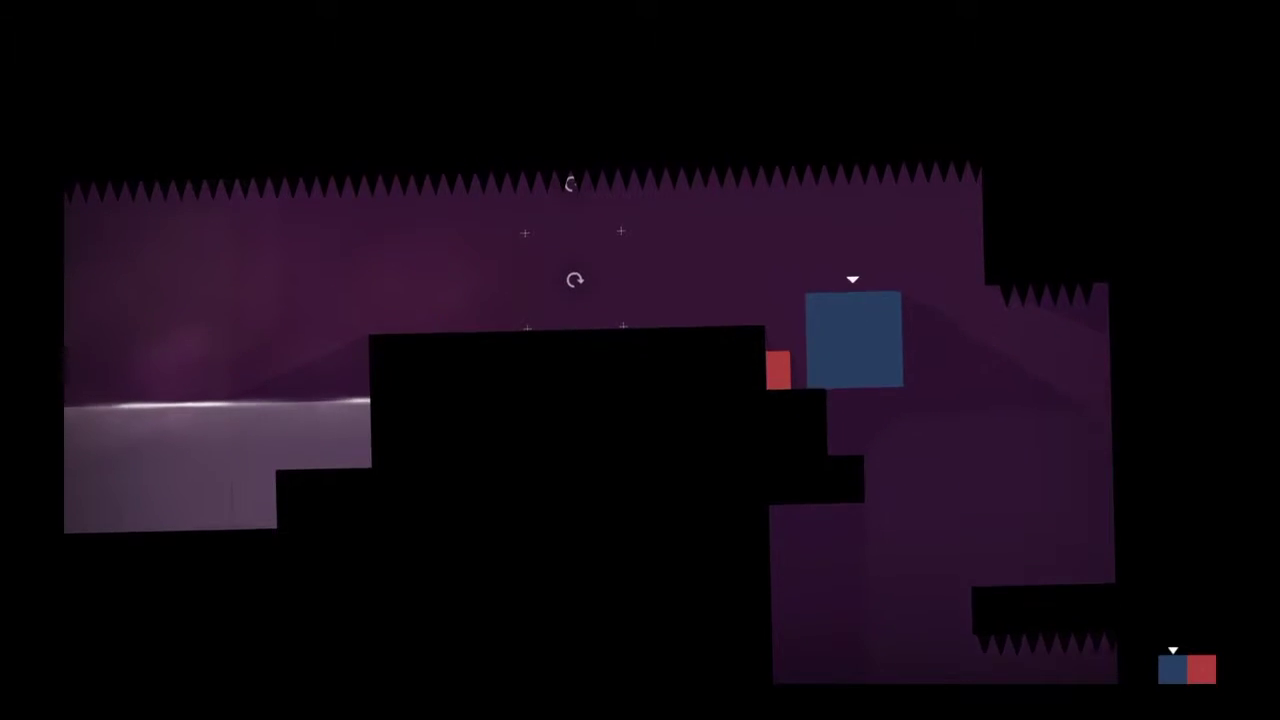
key(Up)
key(Left)
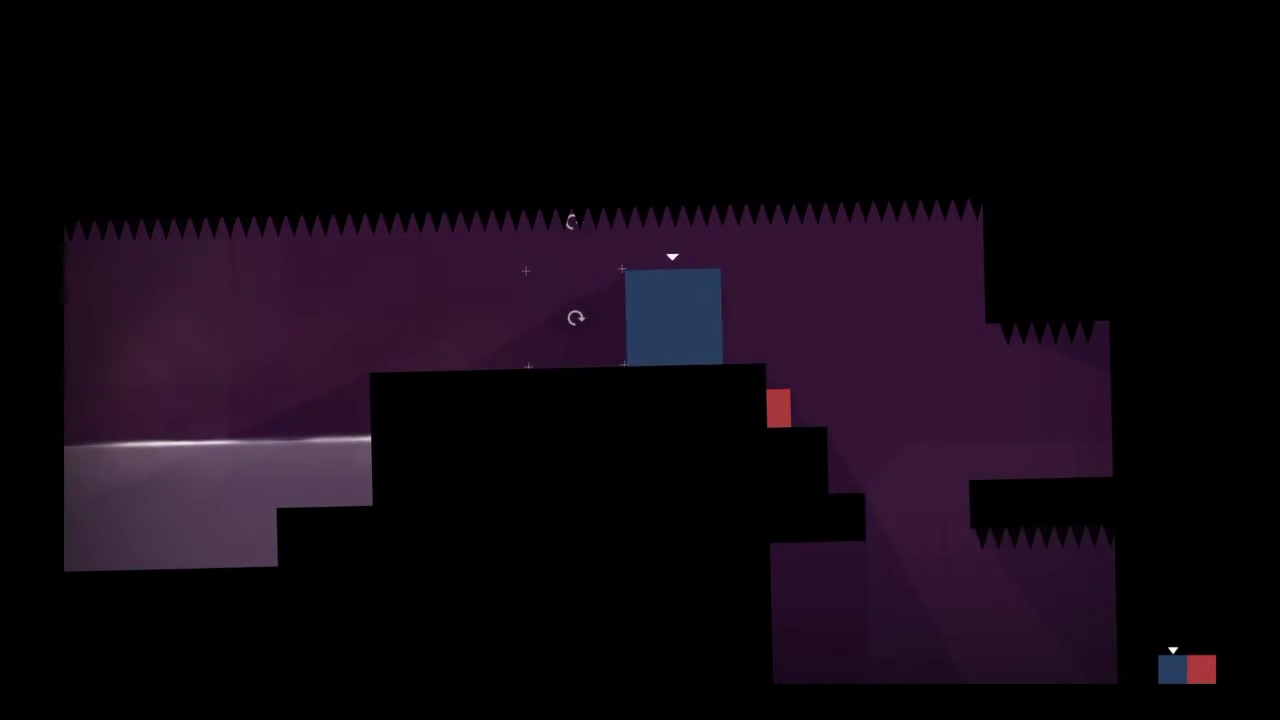
key(Left)
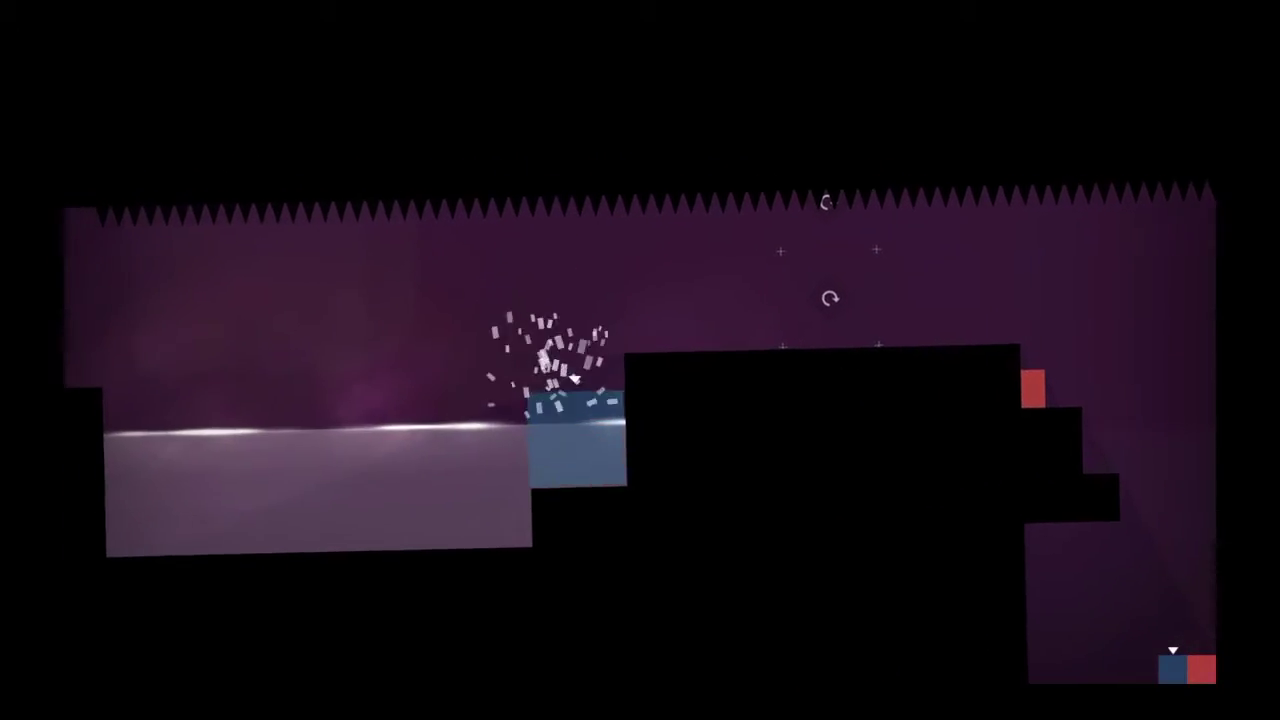
key(q)
Step: Ferry red on blue left across the water, land both, and walk red toward the exits
key(Up)
key(Left)
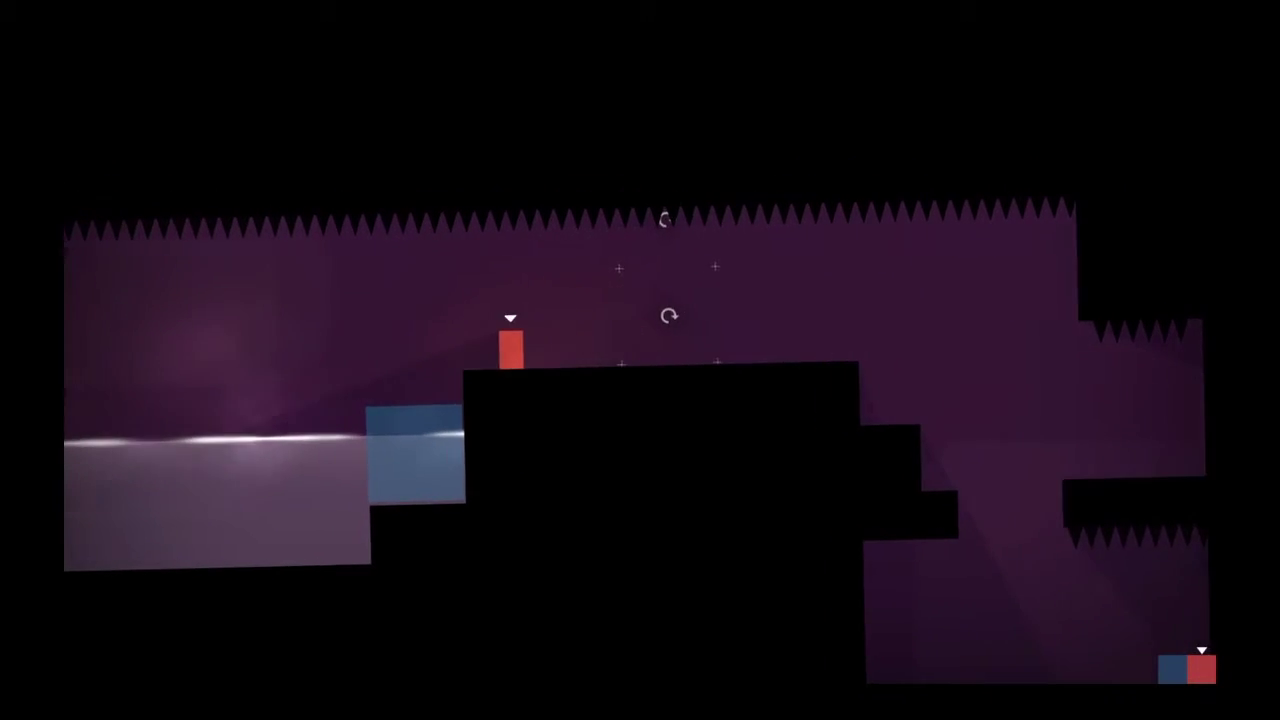
key(q)
key(Left)
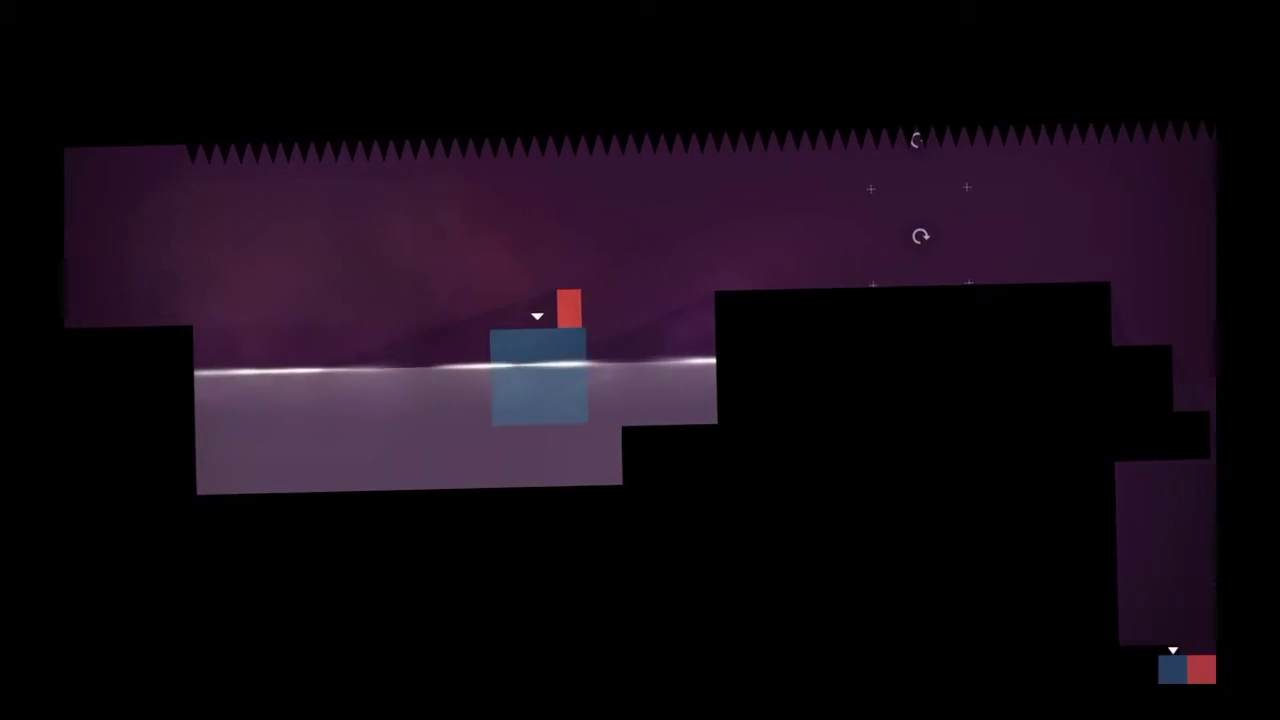
key(Left)
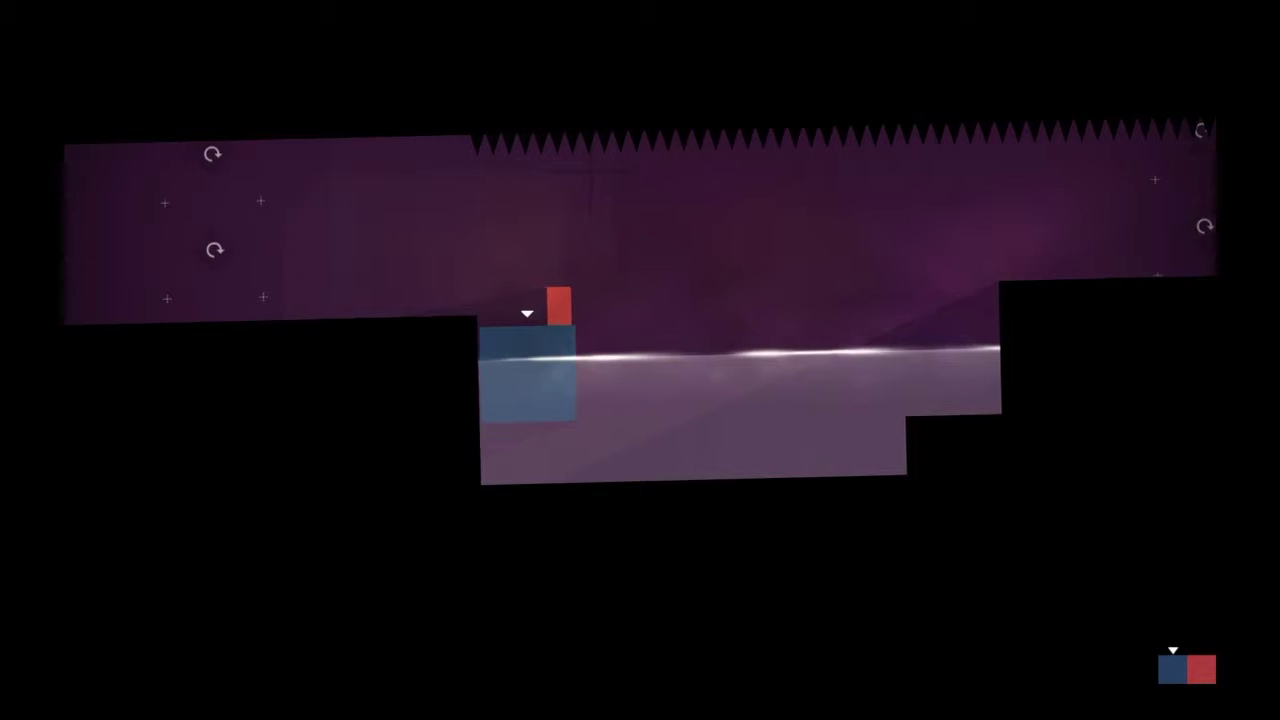
key(e)
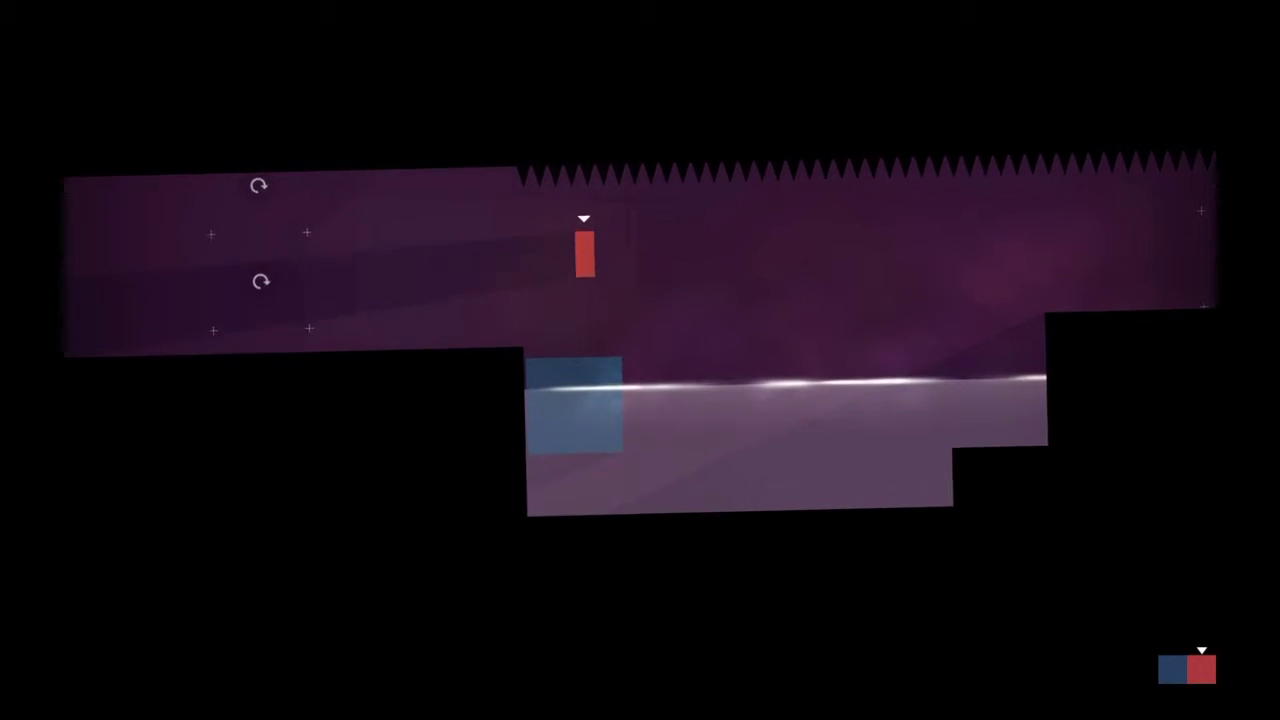
key(Left)
key(q)
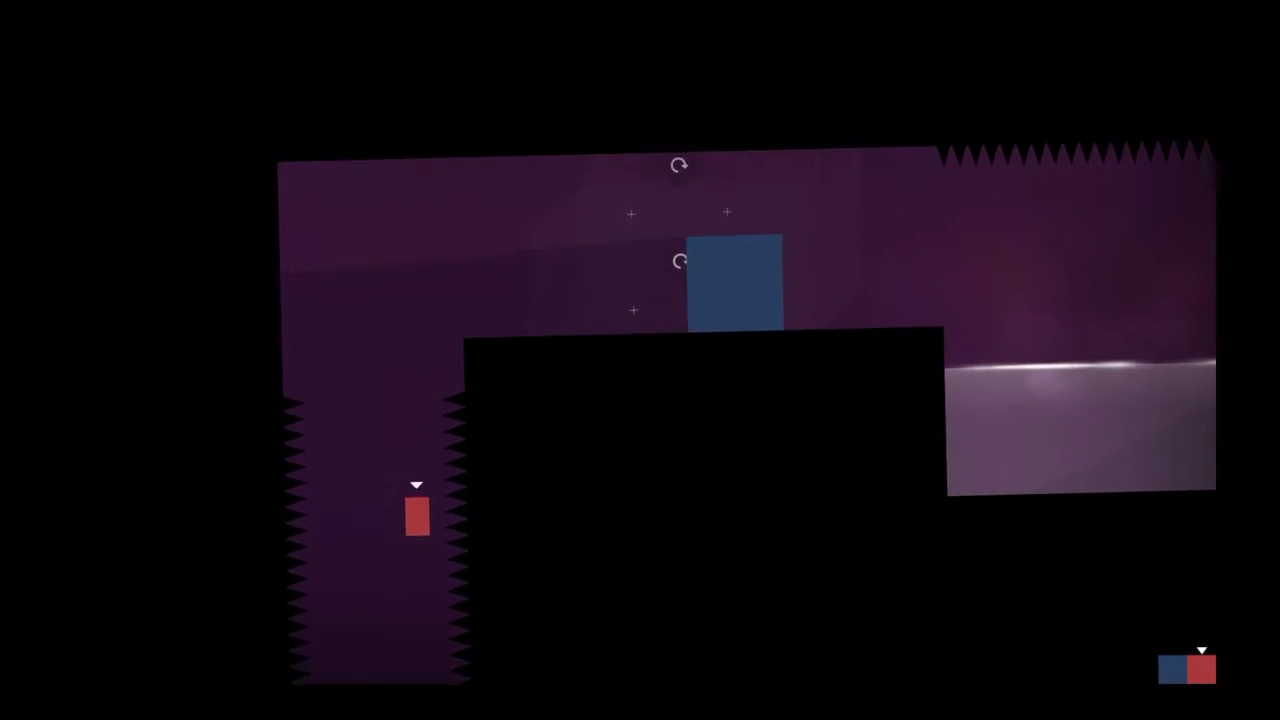
key(Right)
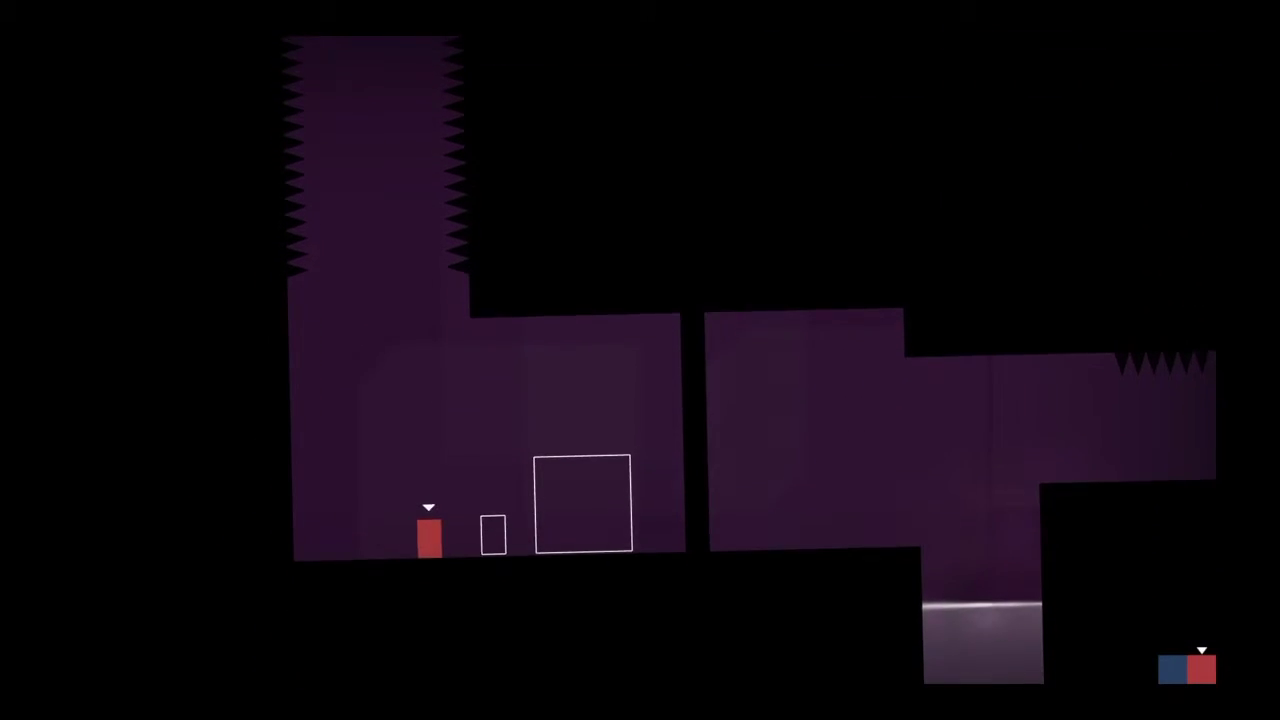
key(Left)
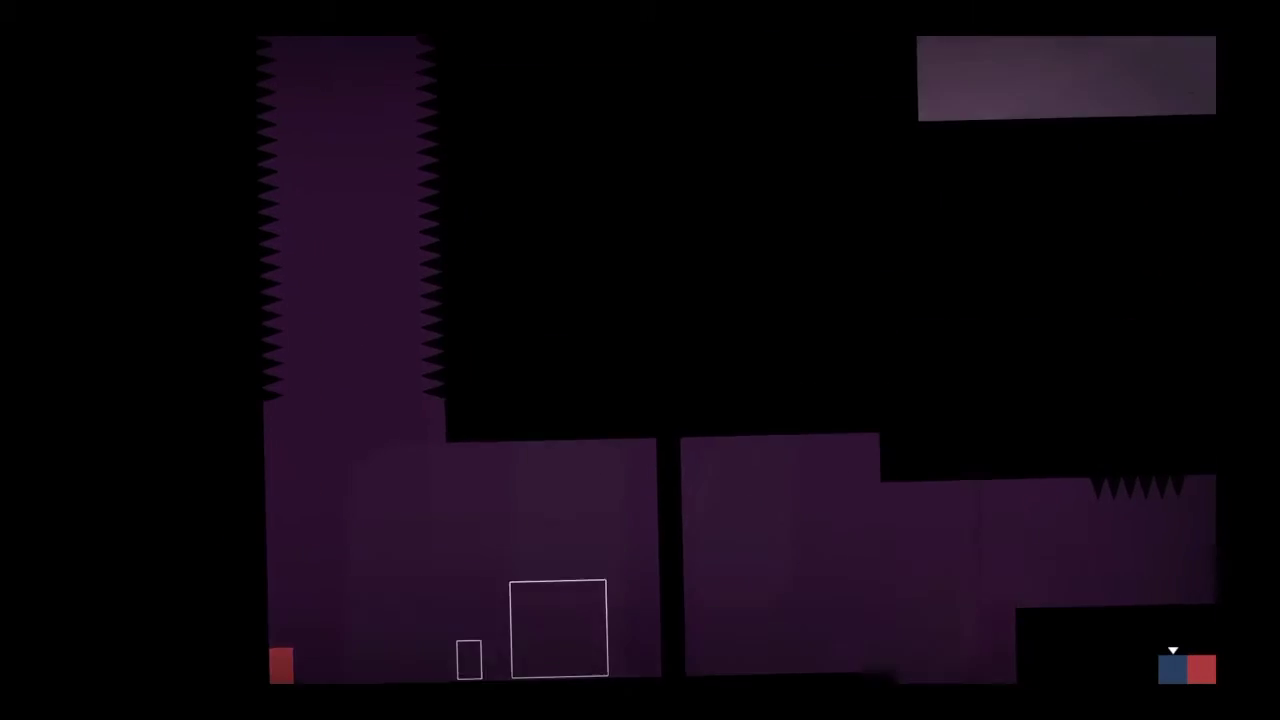
key(Left)
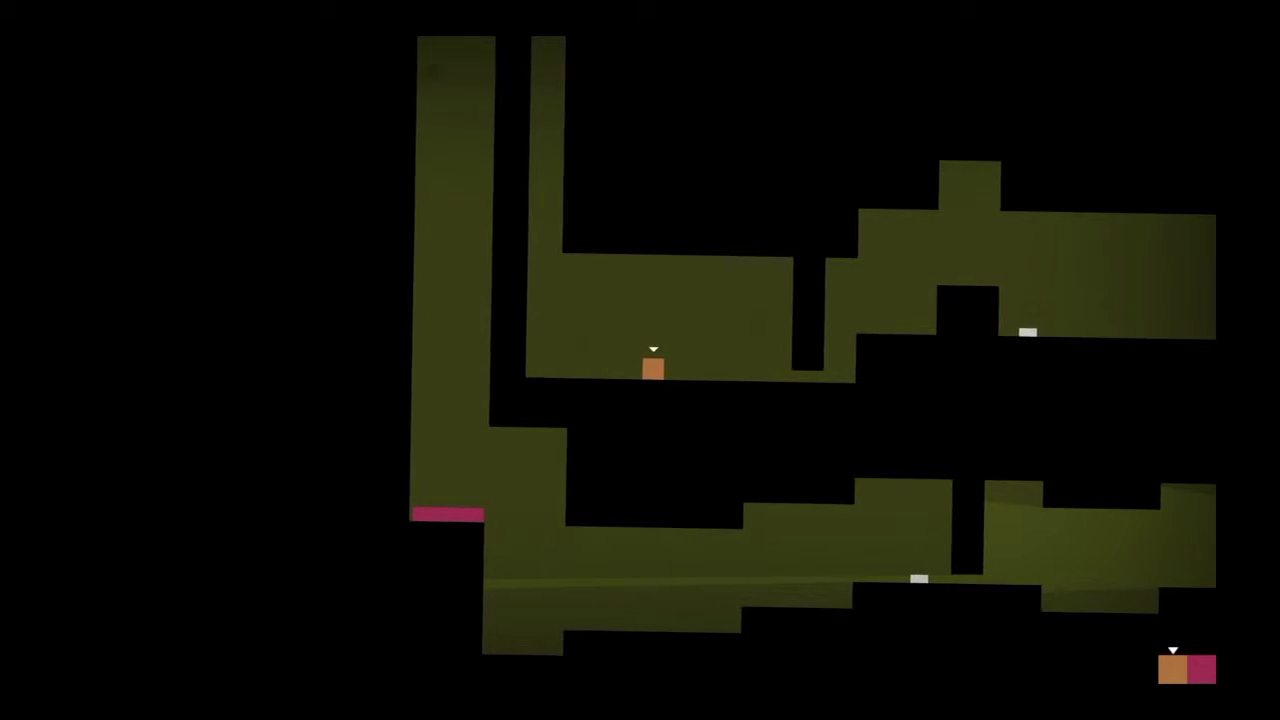
Step: Move the pink block right onto the higher ledge
key(e)
key(Right)
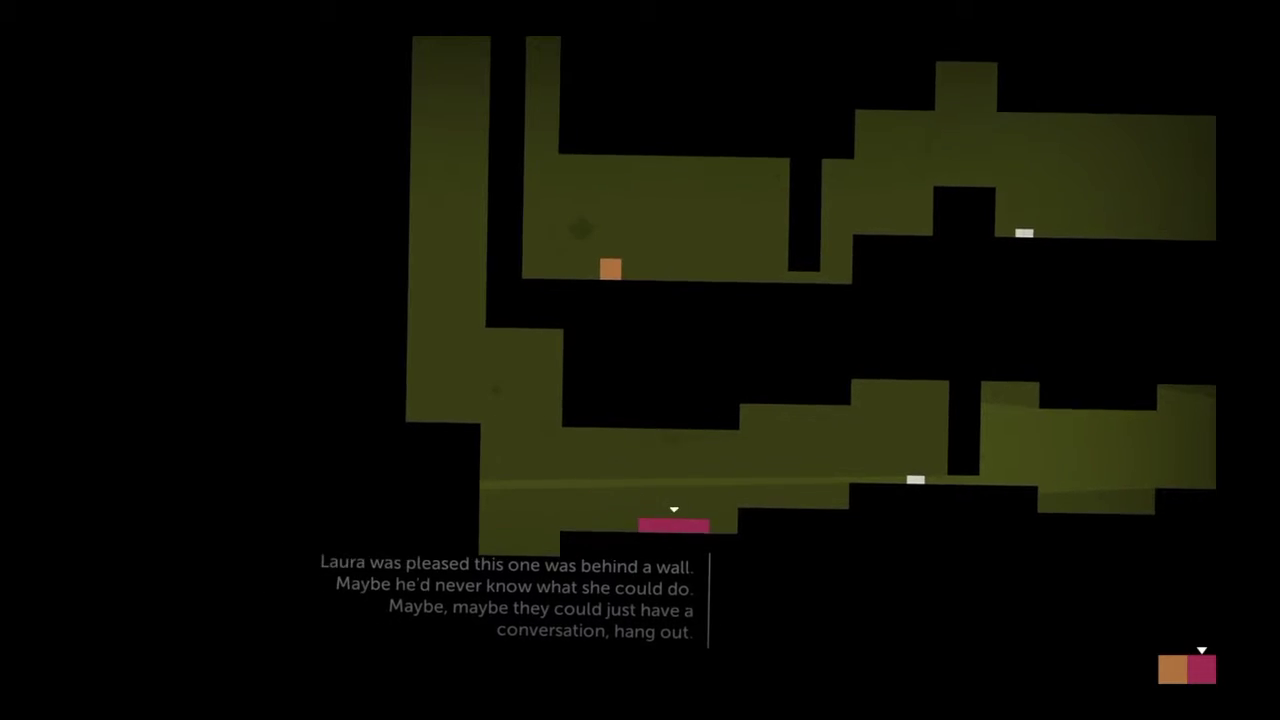
key(Right)
key(space)
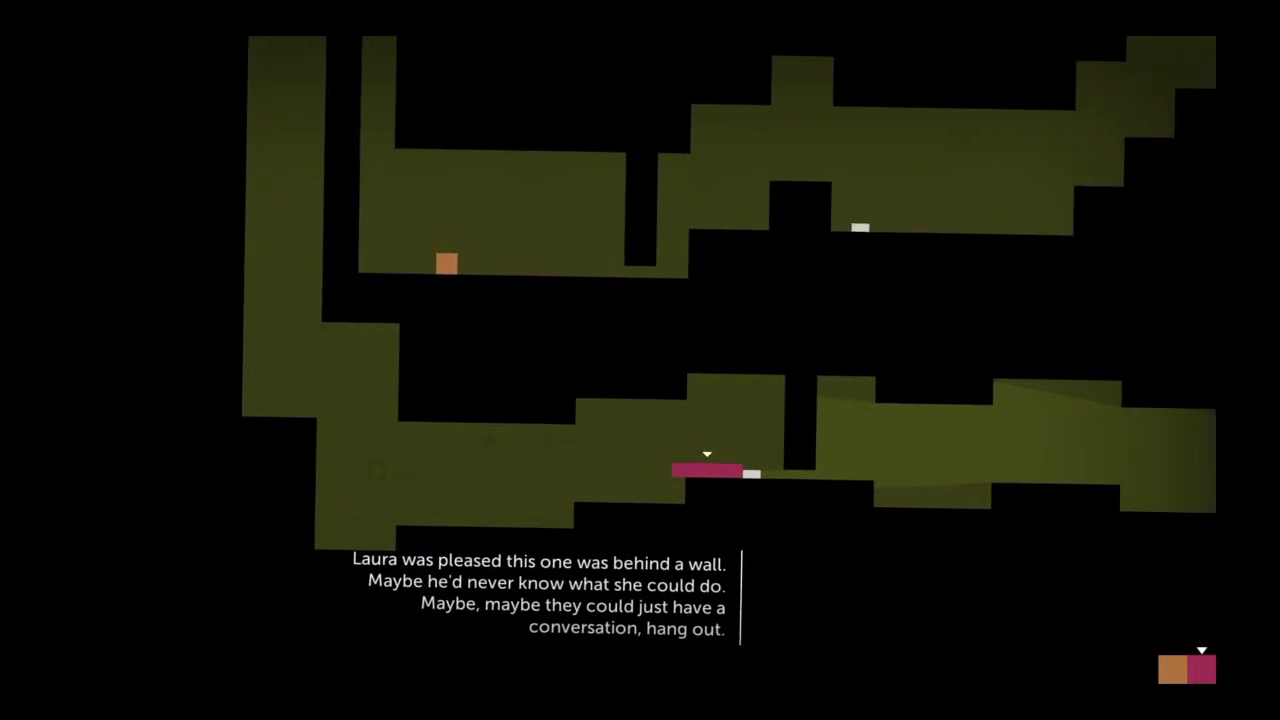
Step: Drop orange past the notch to the lower floor, and bring pink to the black pillar
key(q)
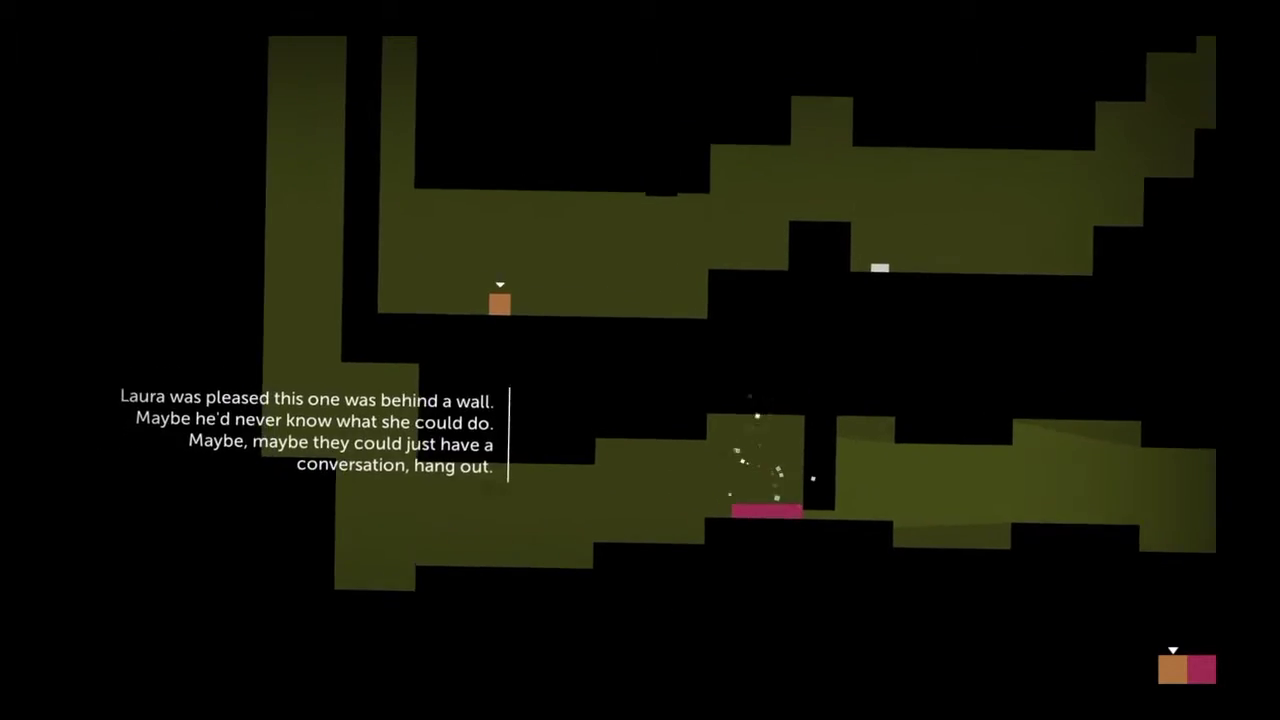
key(Right)
key(space)
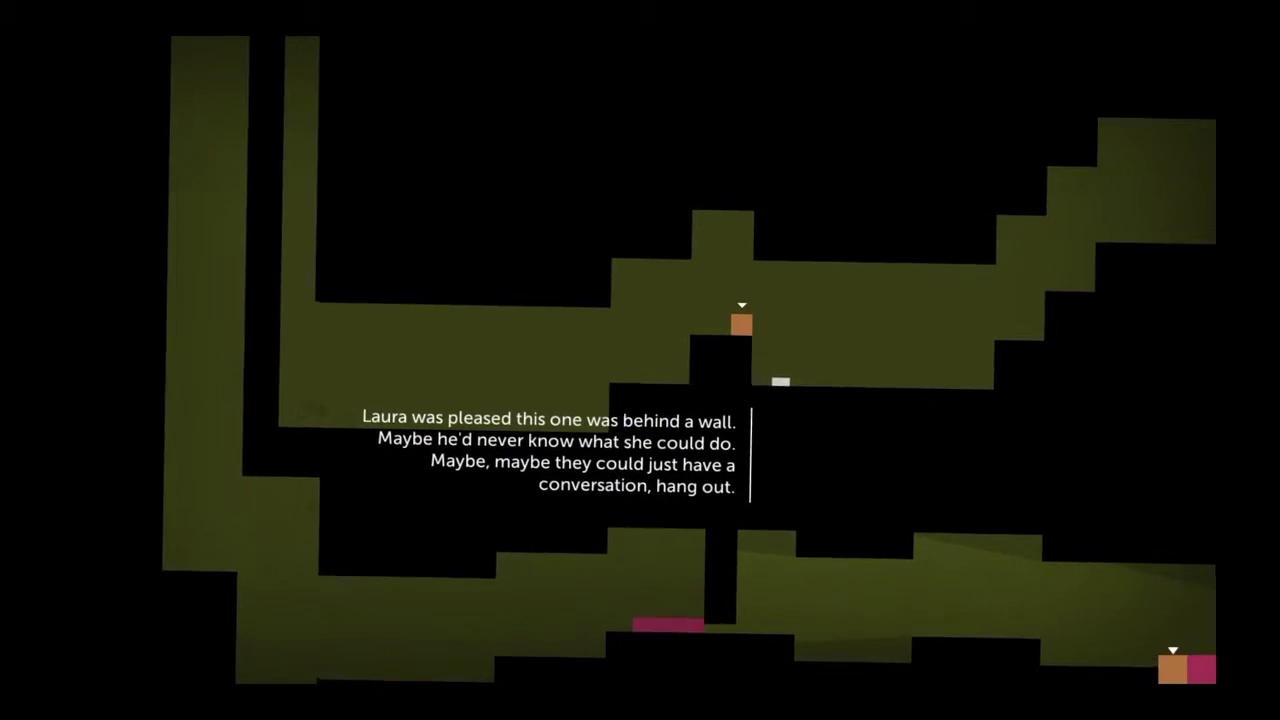
key(Right)
key(q)
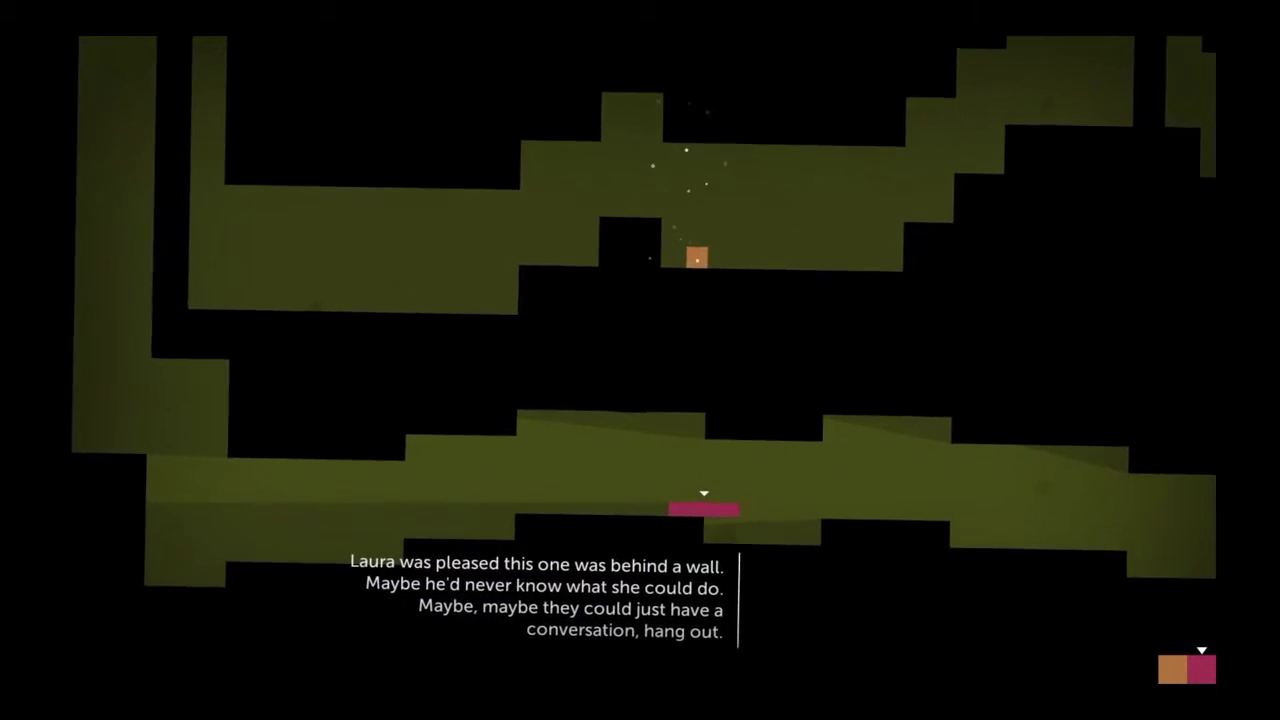
key(Right)
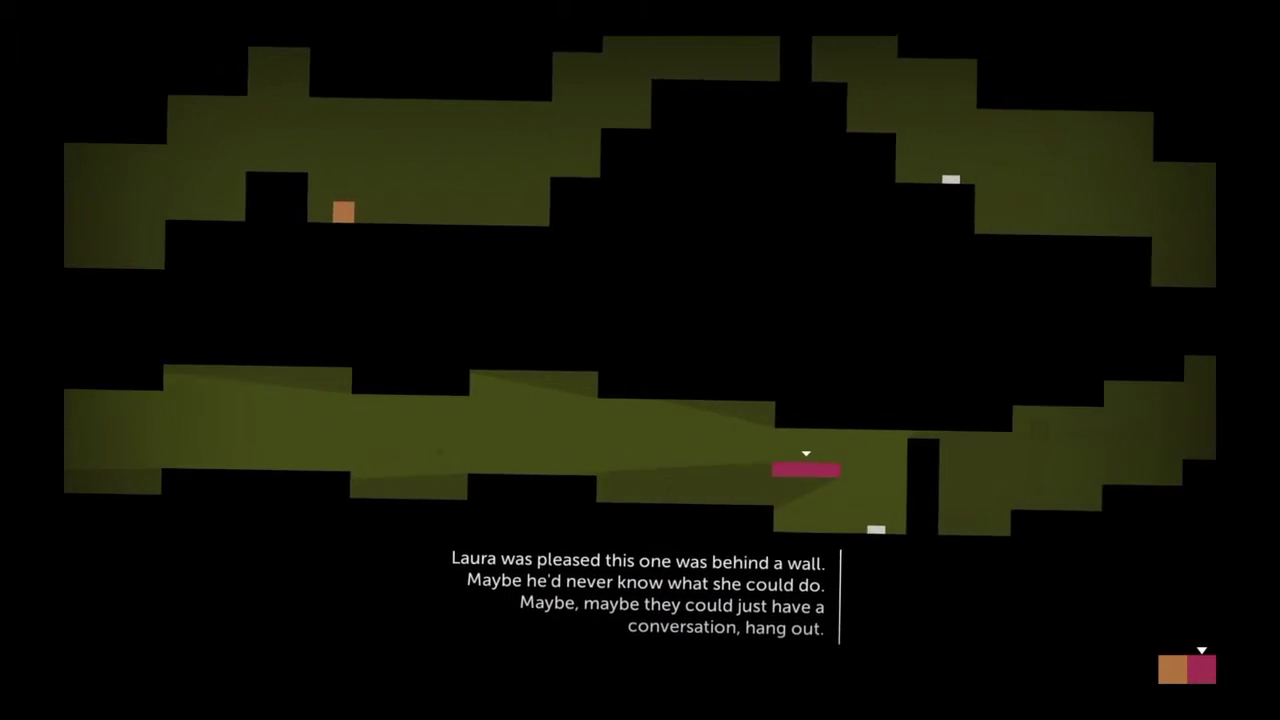
key(Right)
key(q)
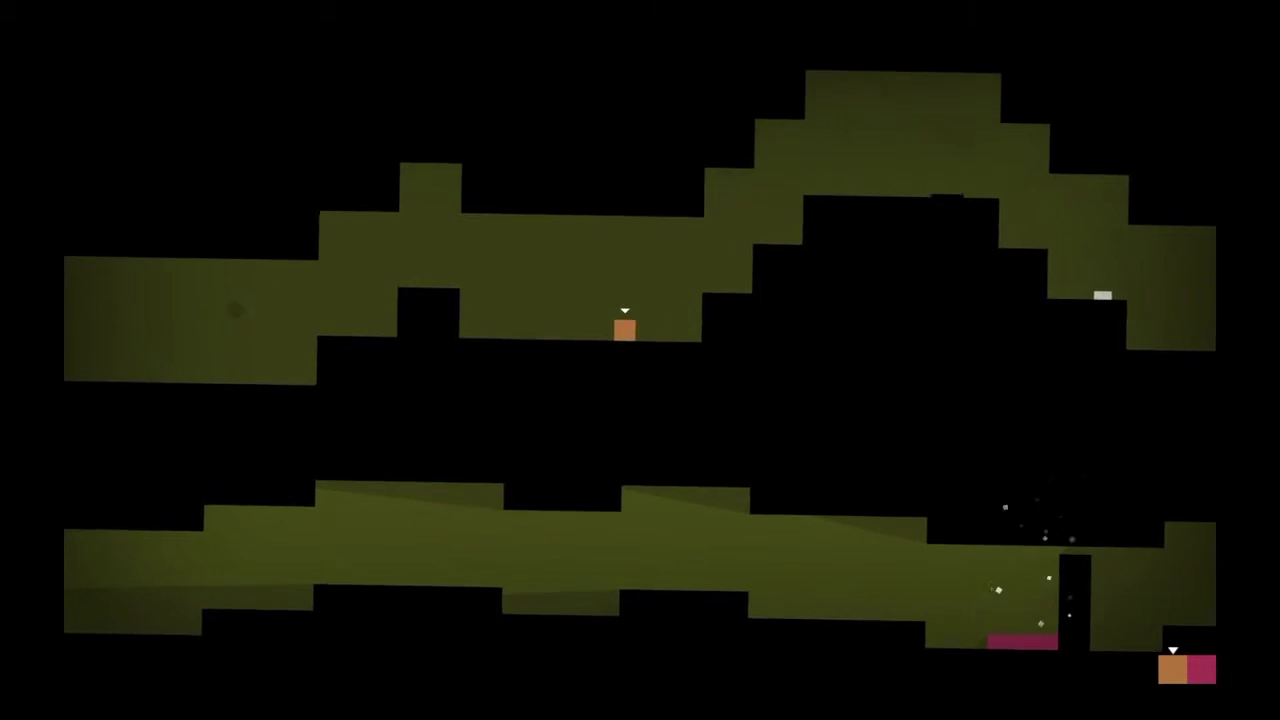
Step: Take orange over the black arch and down the steps into its white exit outline
key(Right)
key(Up)
key(Up)
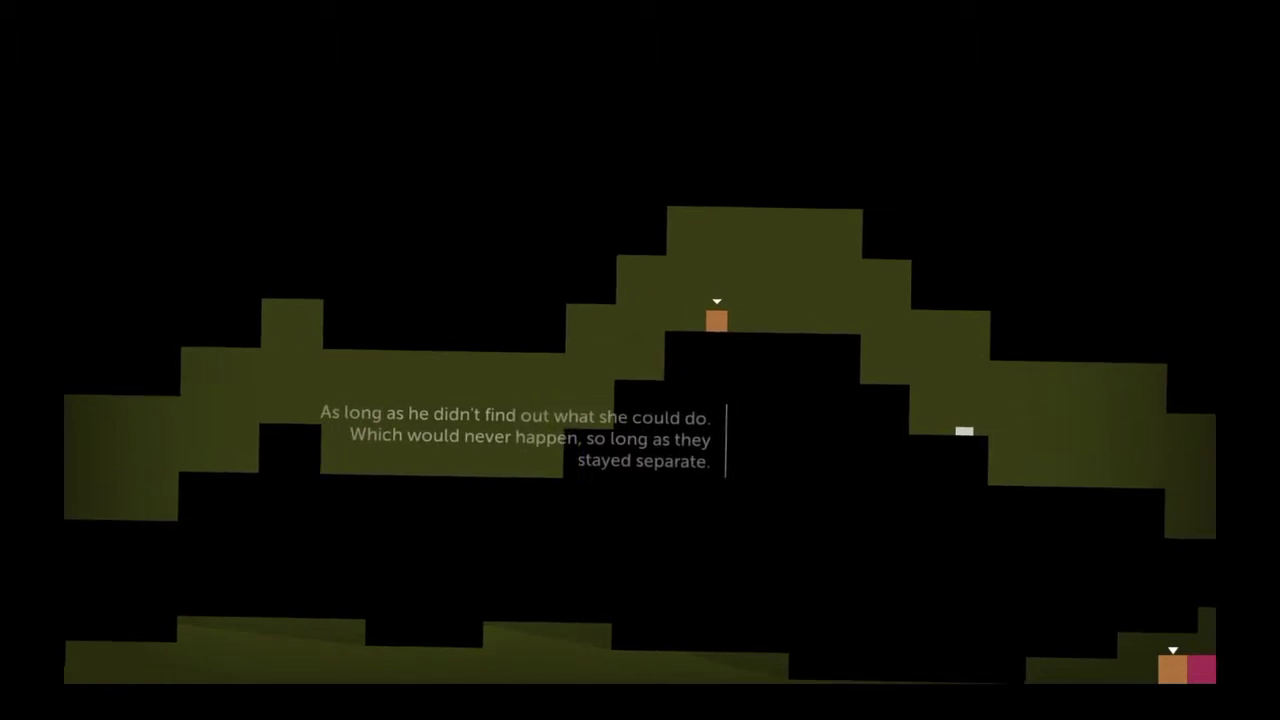
key(Right)
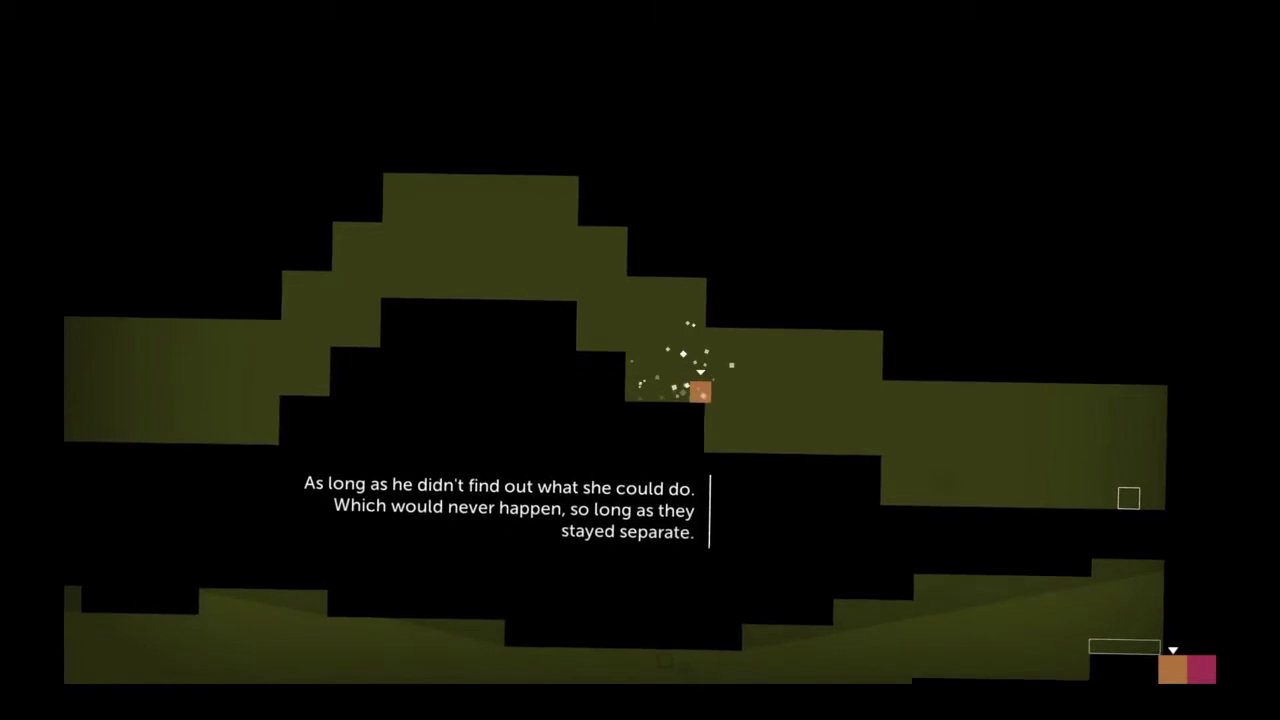
key(Right)
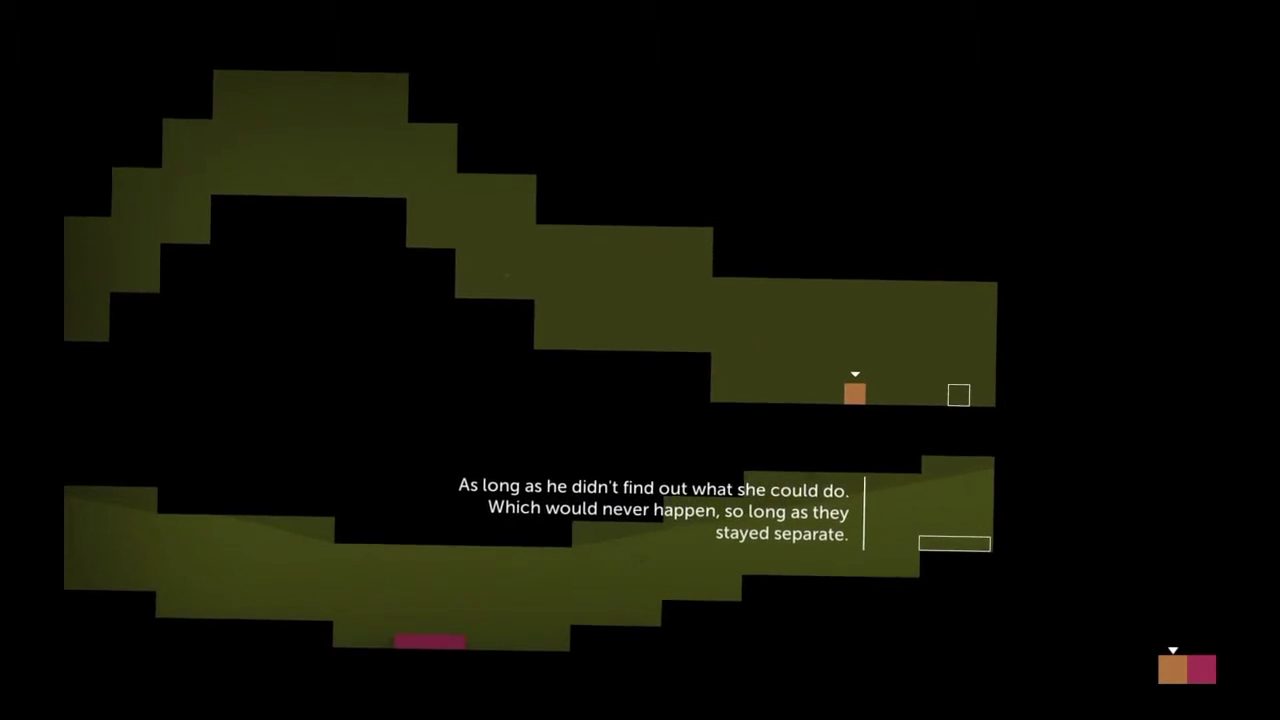
key(Right)
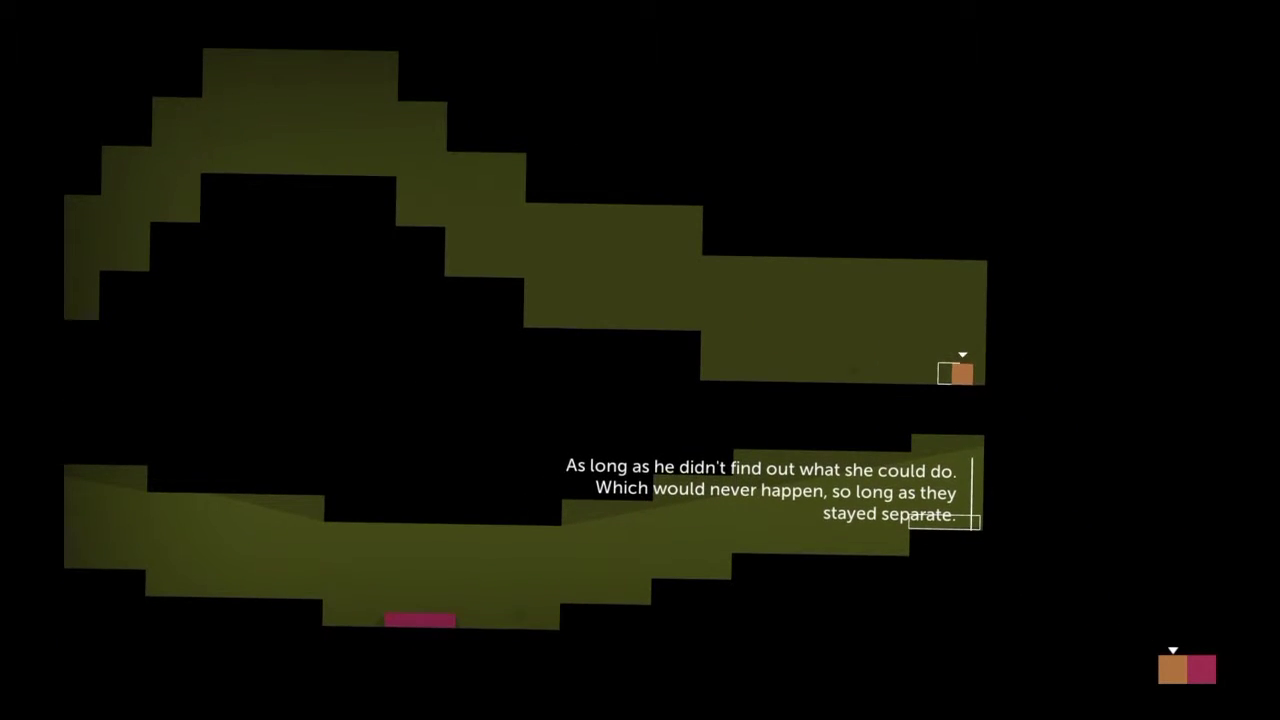
key(Left)
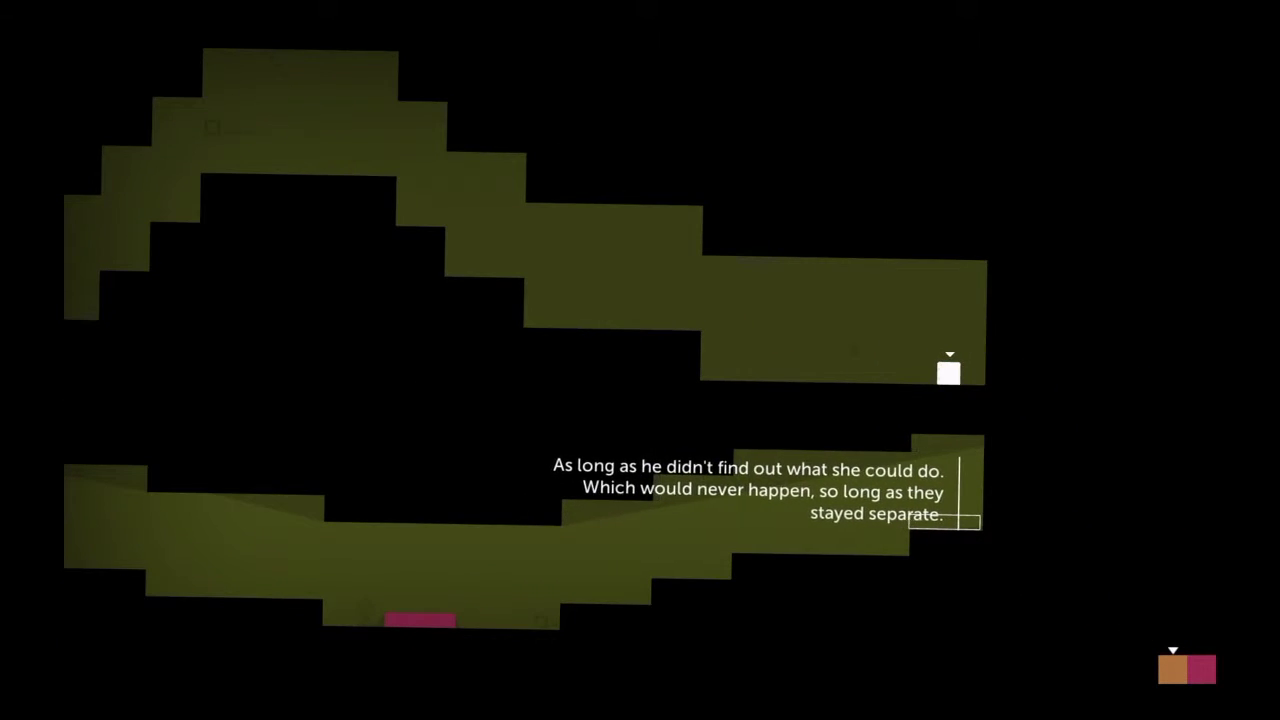
key(e)
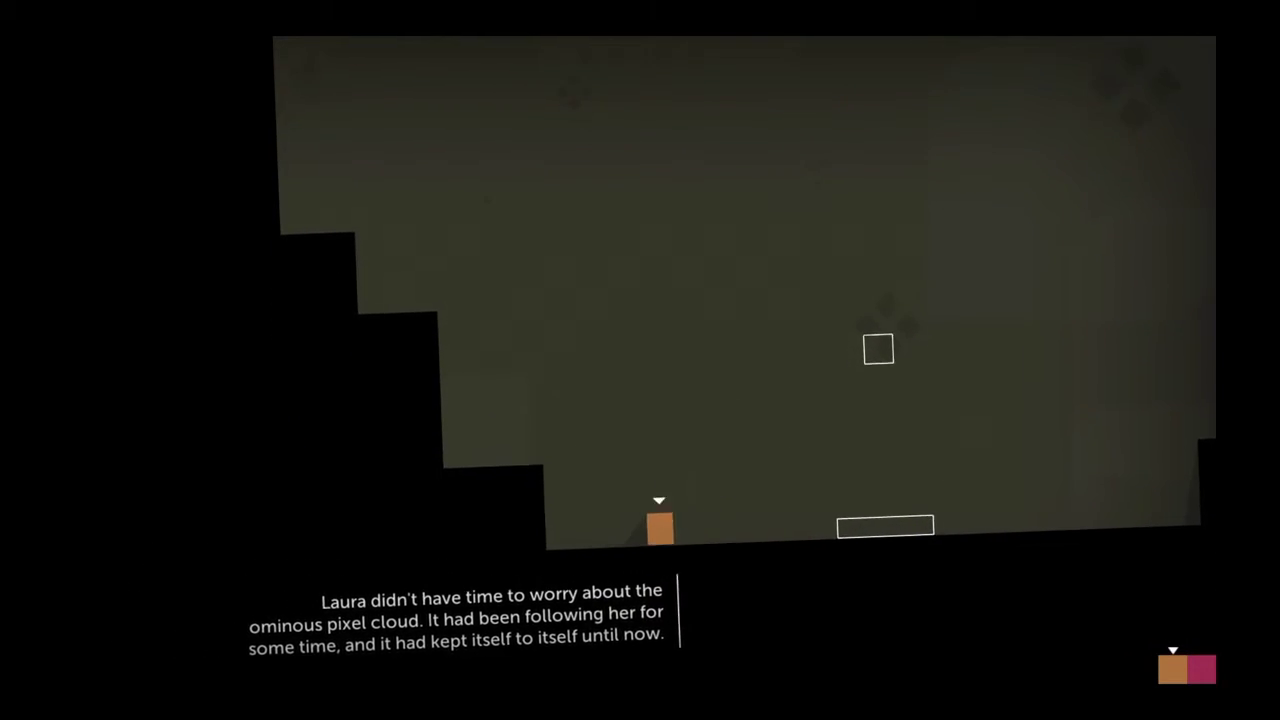
Step: Move the pink block down-left into its outlined exit
key(e)
key(Left)
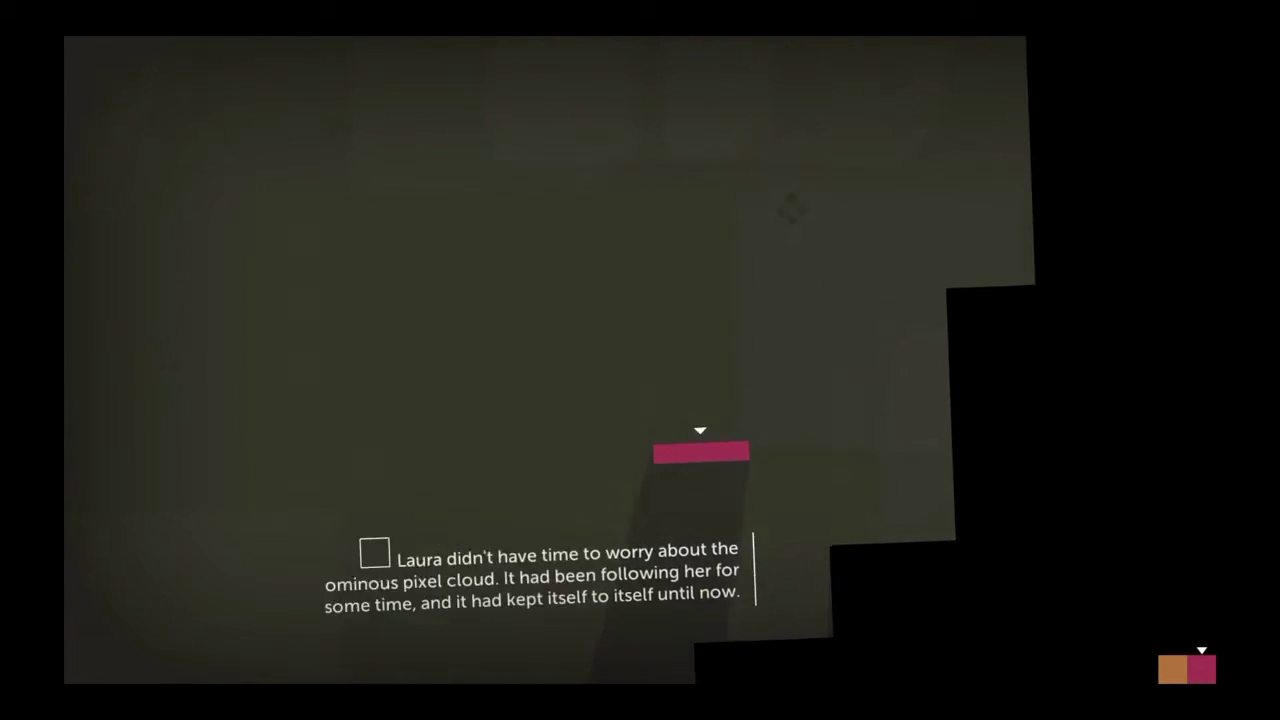
key(Left)
key(q)
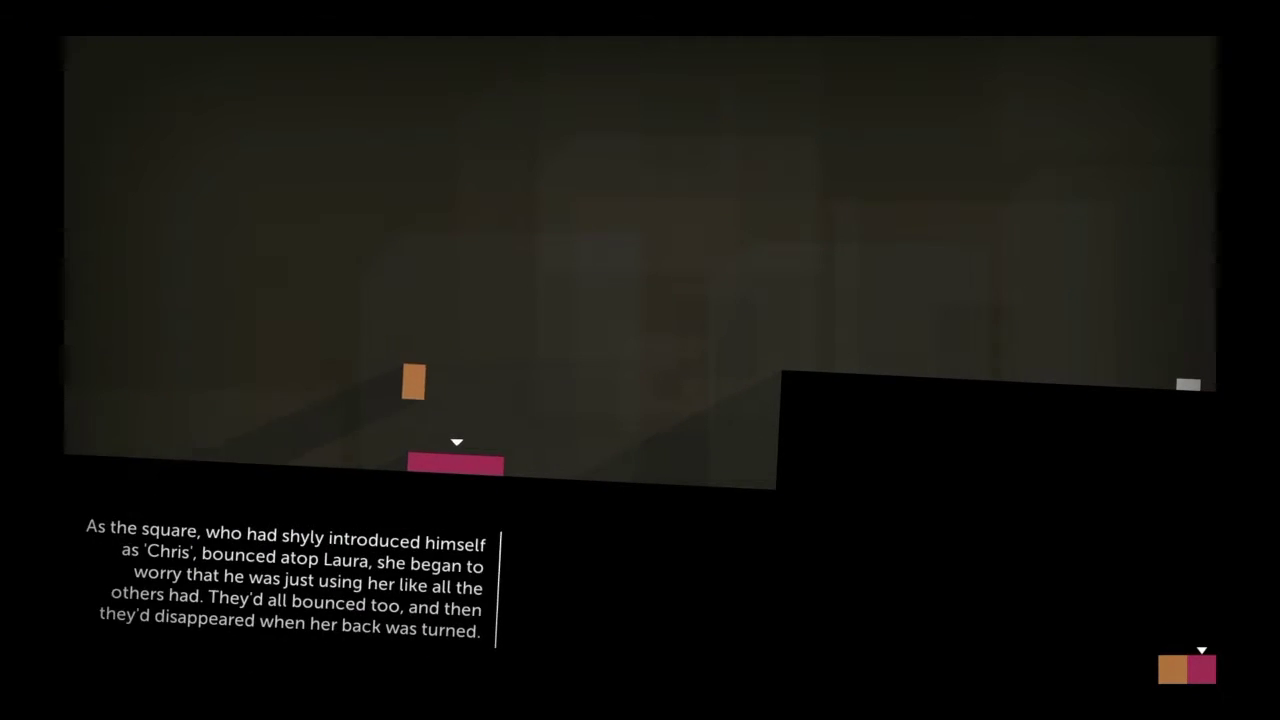
Step: Move pink right along the floor and jump orange onto the black platform
key(Right)
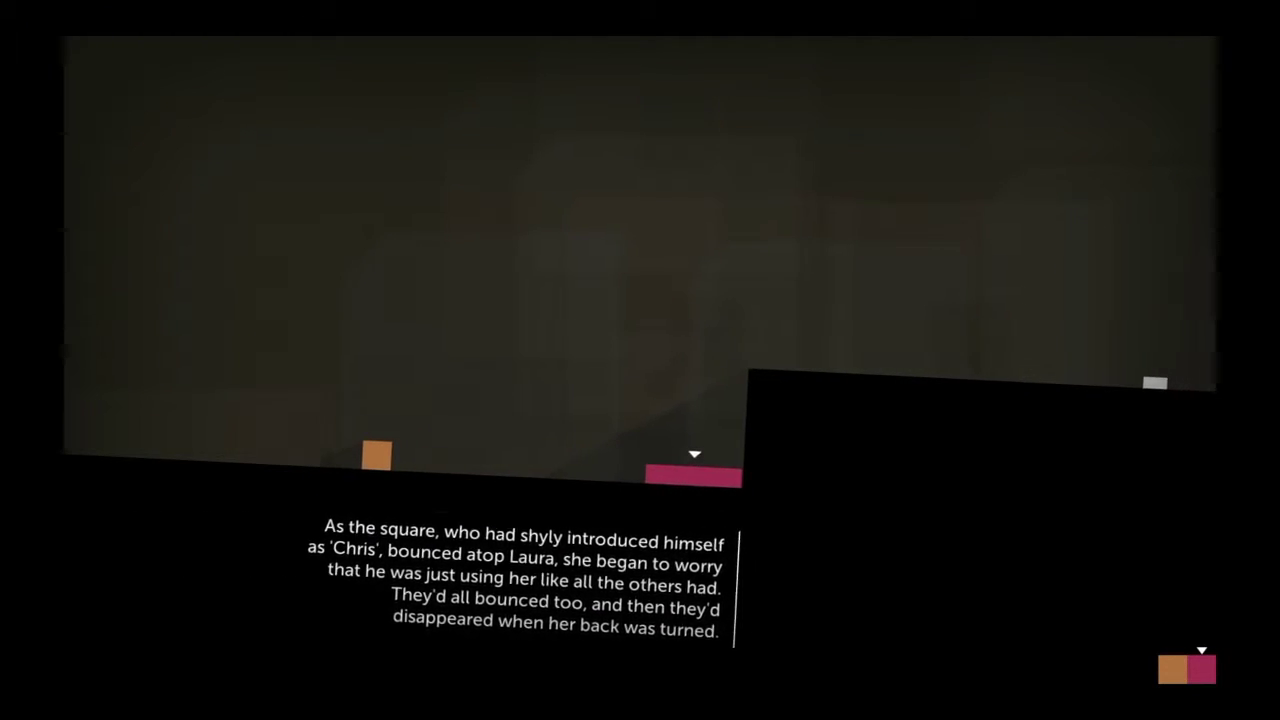
key(q)
key(Right)
key(space)
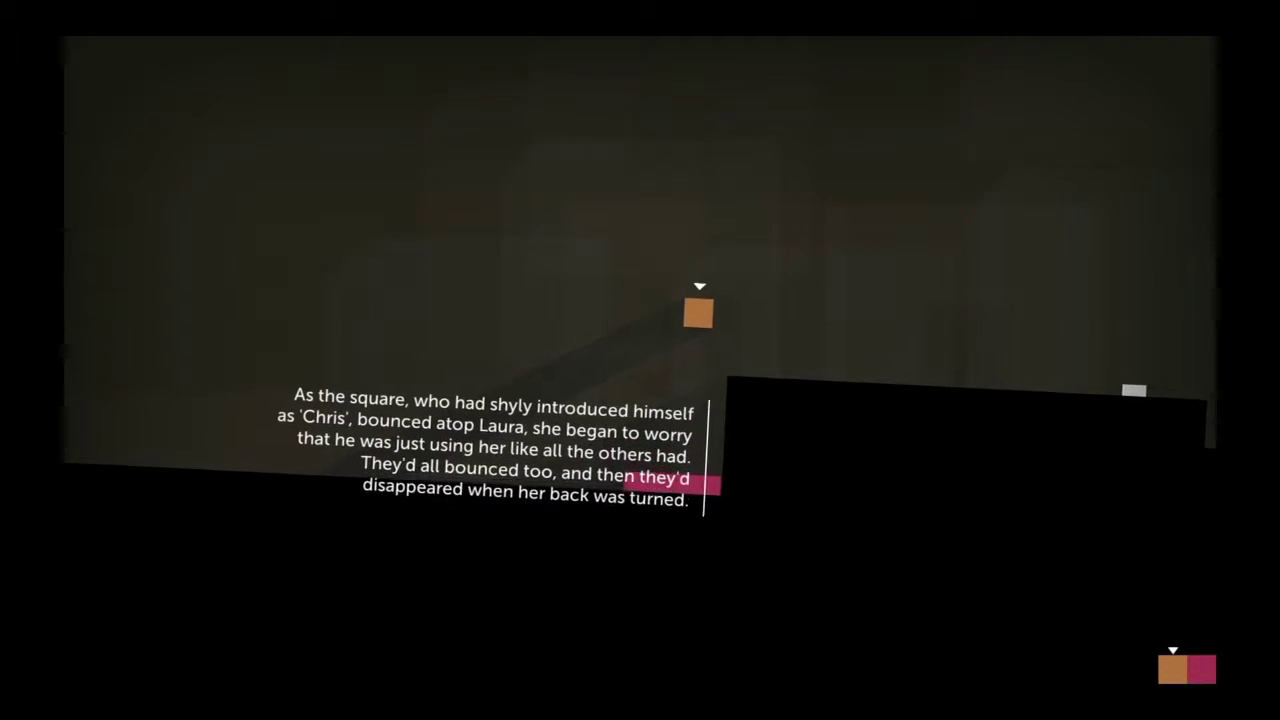
key(Right)
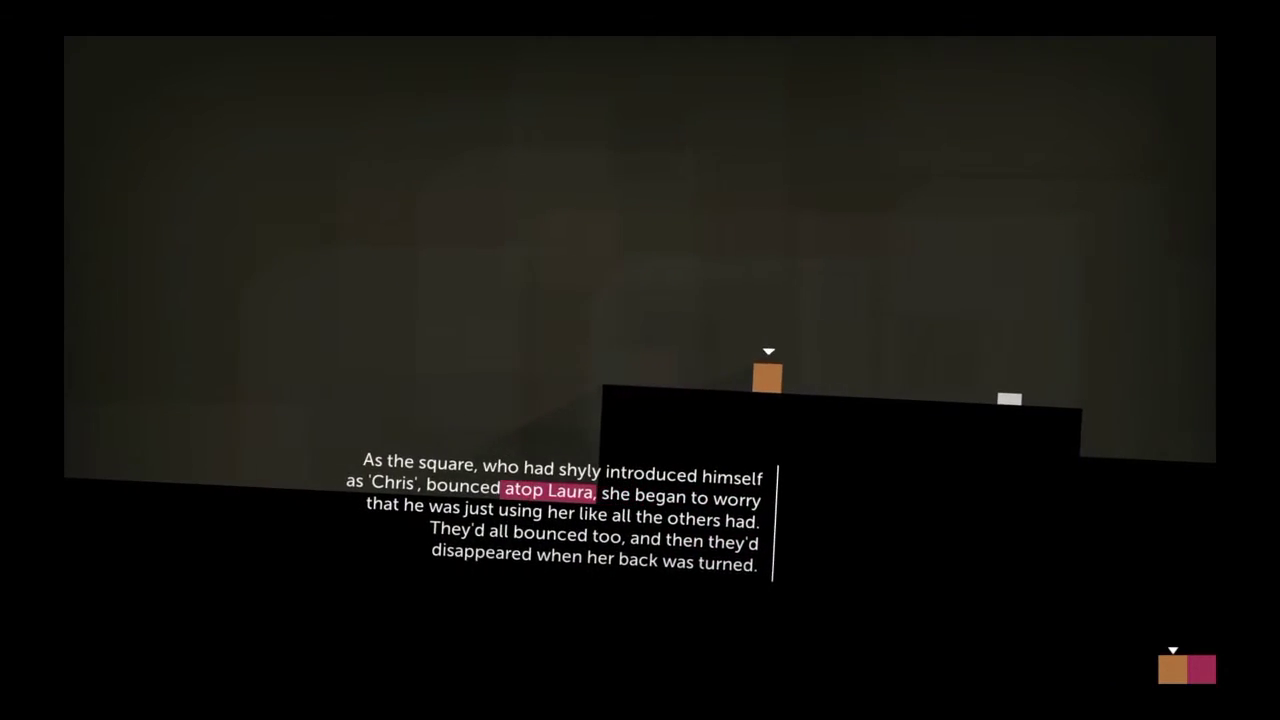
key(Right)
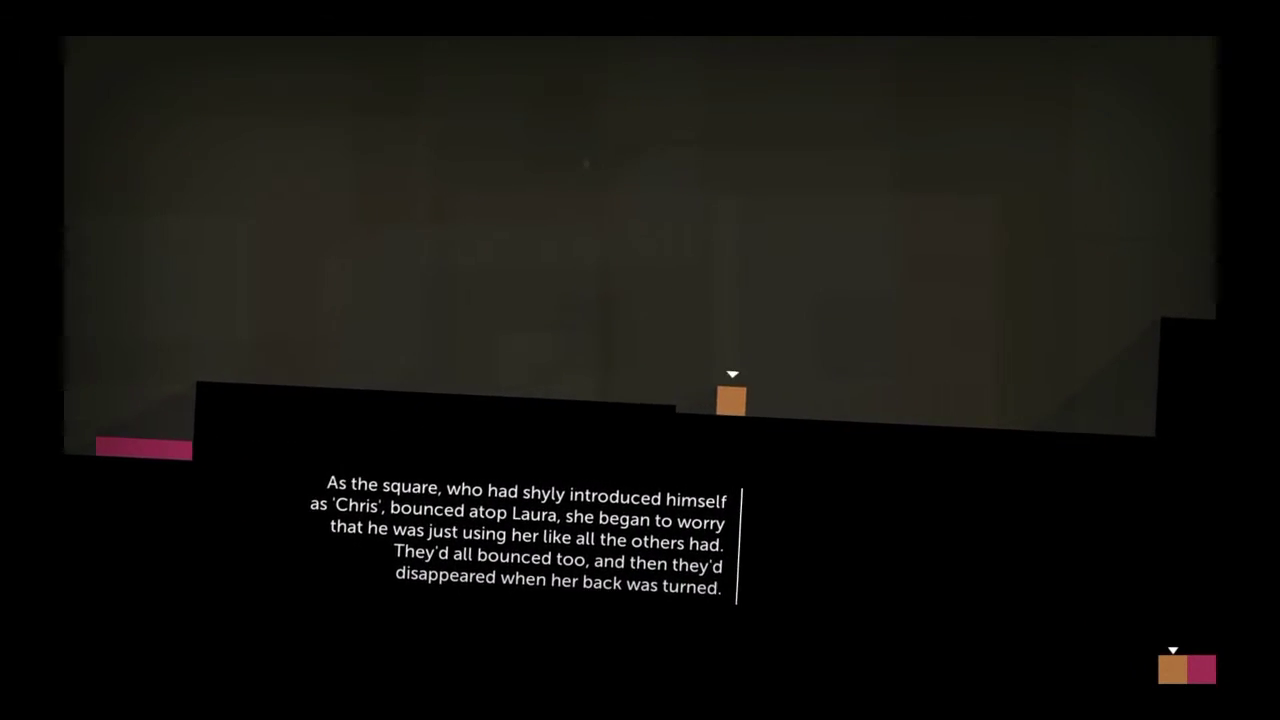
Step: Move pink right past orange along the platform, then reposition orange
key(q)
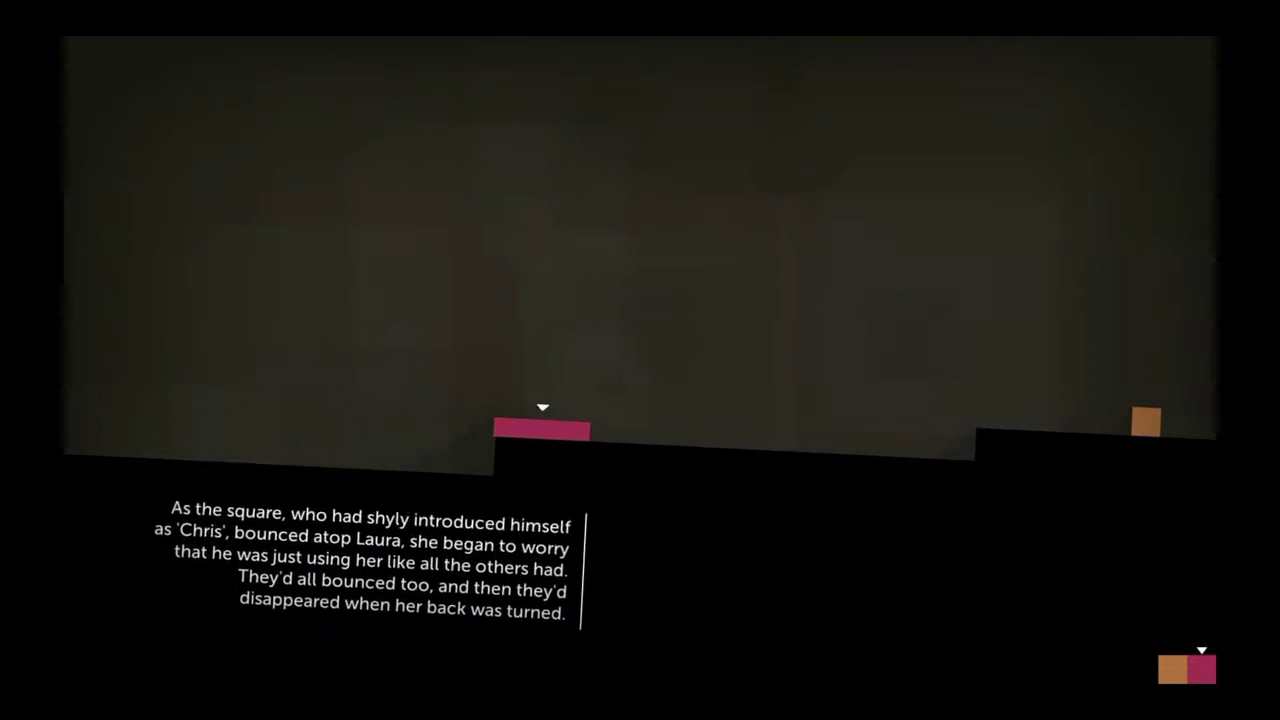
key(Right)
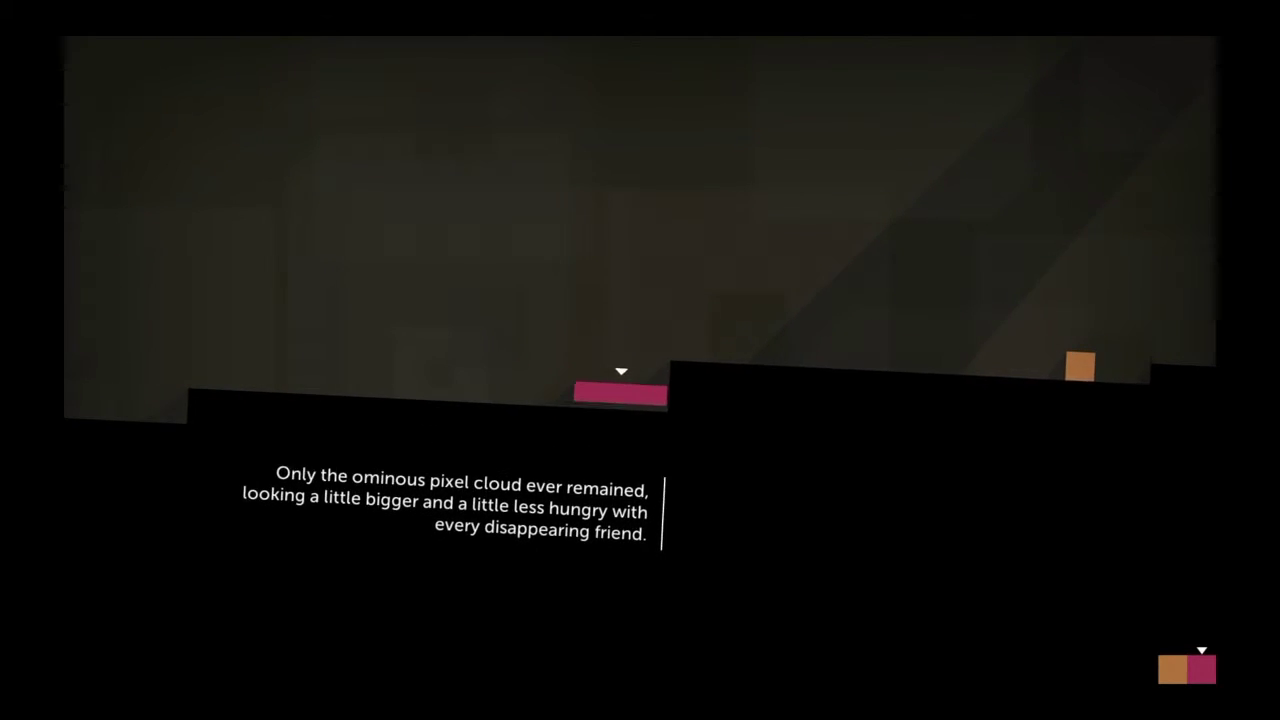
key(Right)
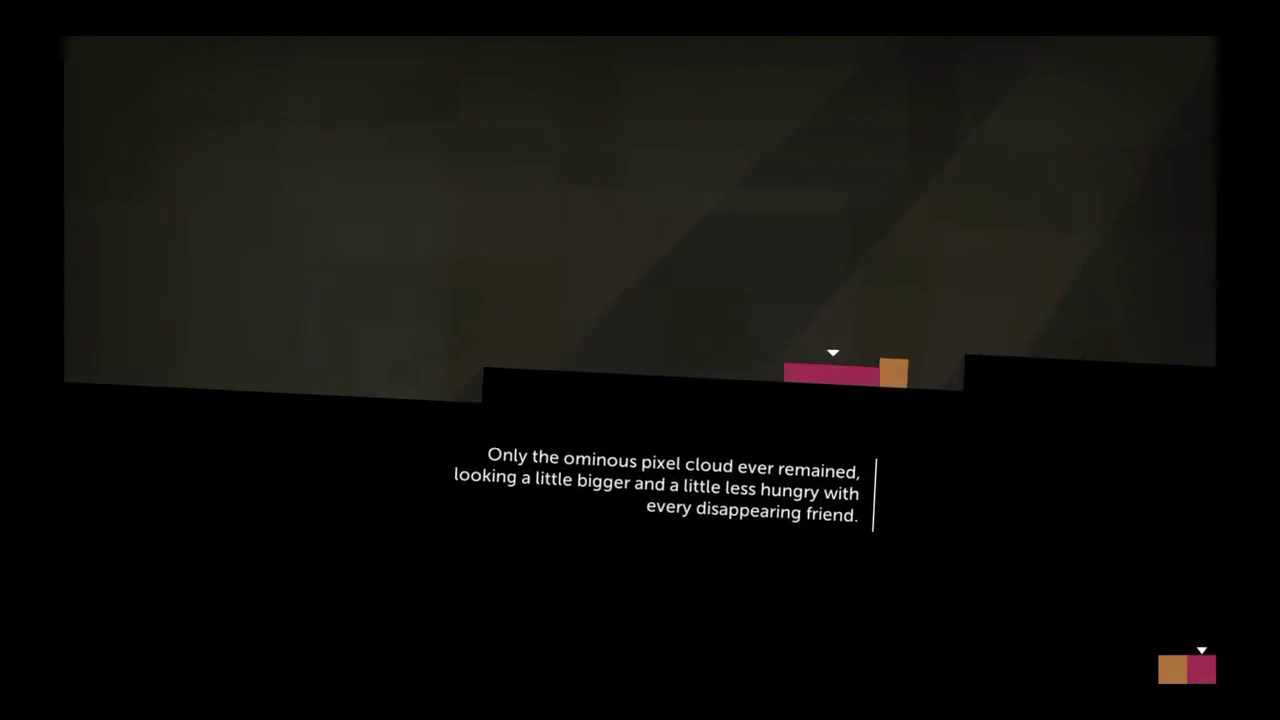
key(q)
key(Left)
key(Right)
key(Up)
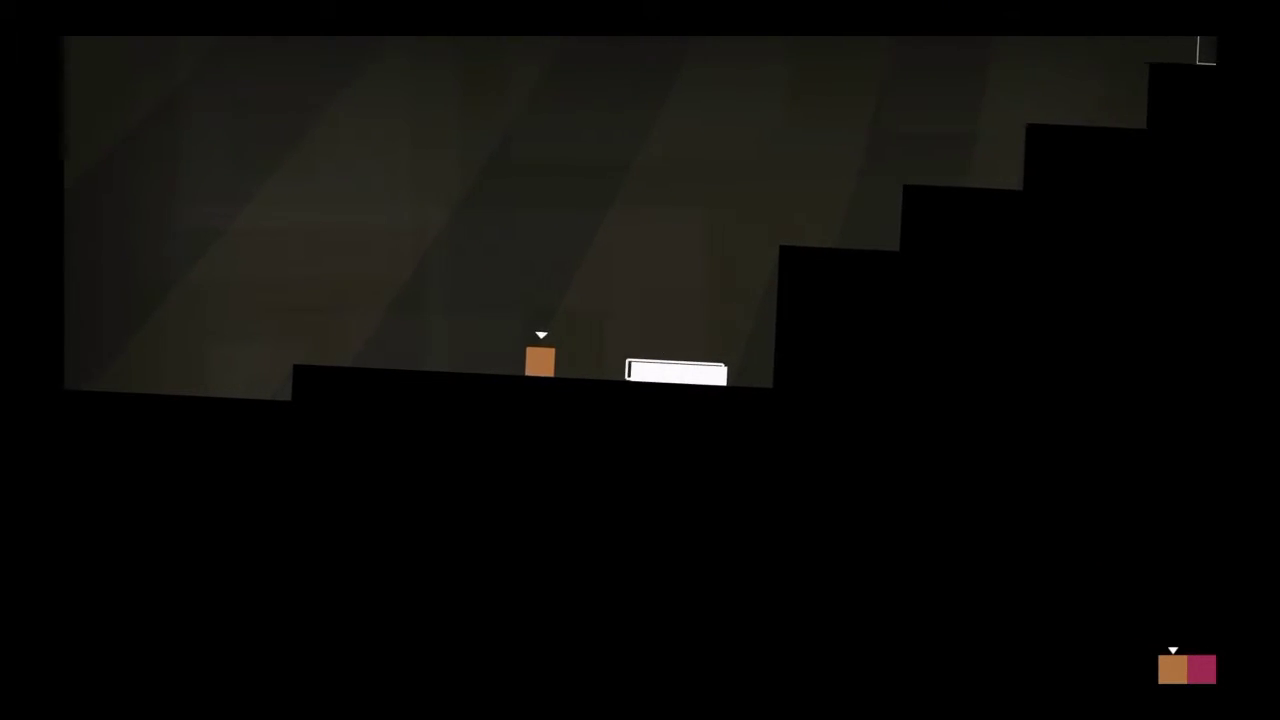
Step: Climb the orange block up the stair steps
key(Right)
key(Up)
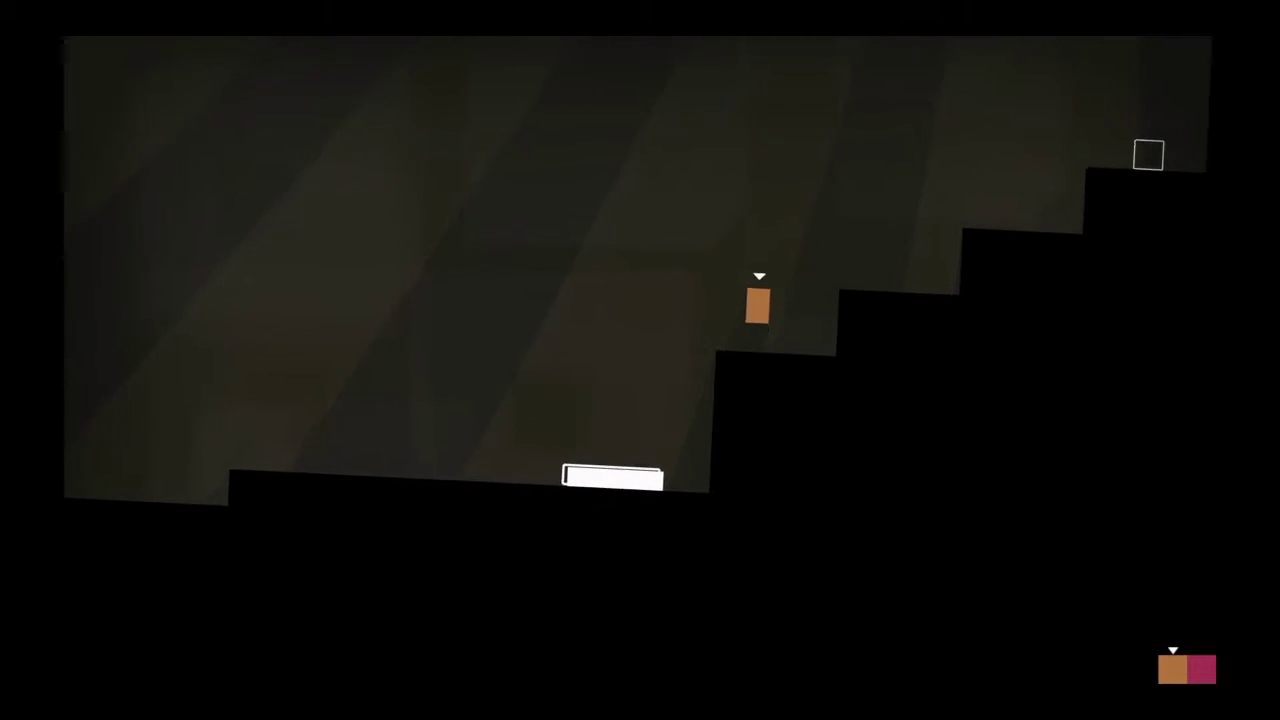
key(Right)
key(Up)
key(Up)
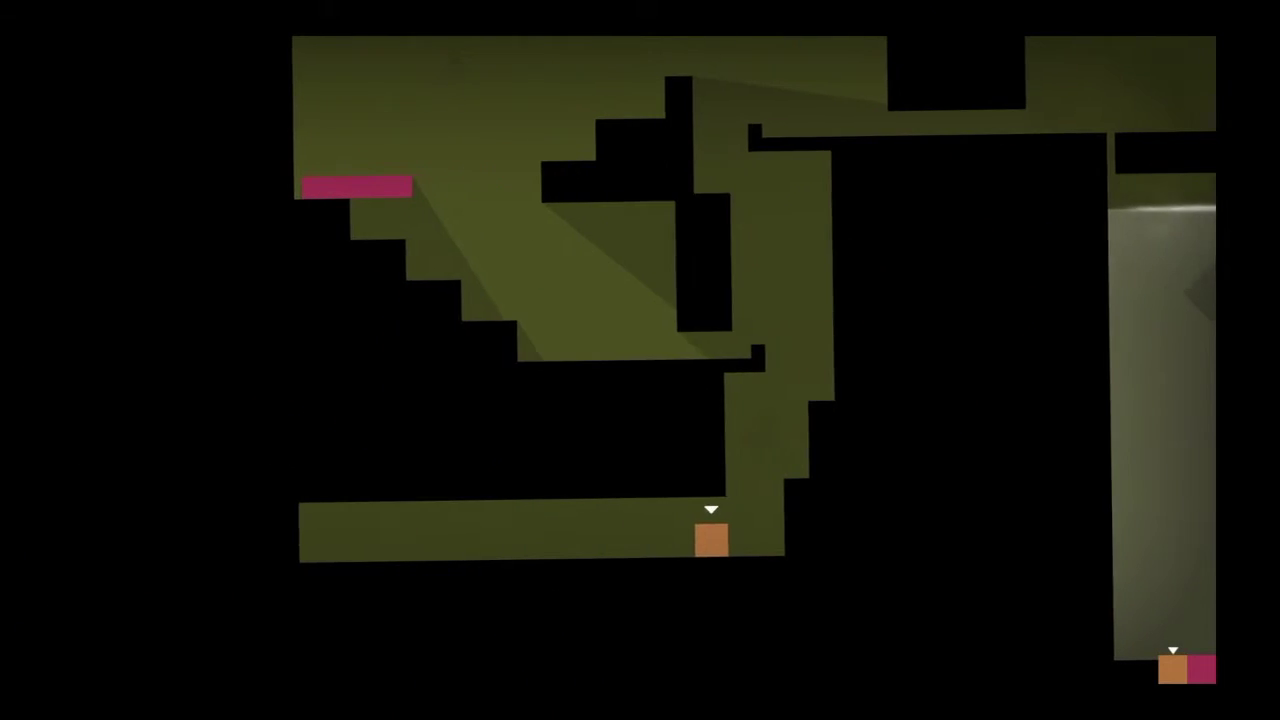
Step: Get orange onto the higher ledge, down to the small ledge, then shift it right
key(Right)
key(Up)
key(Up)
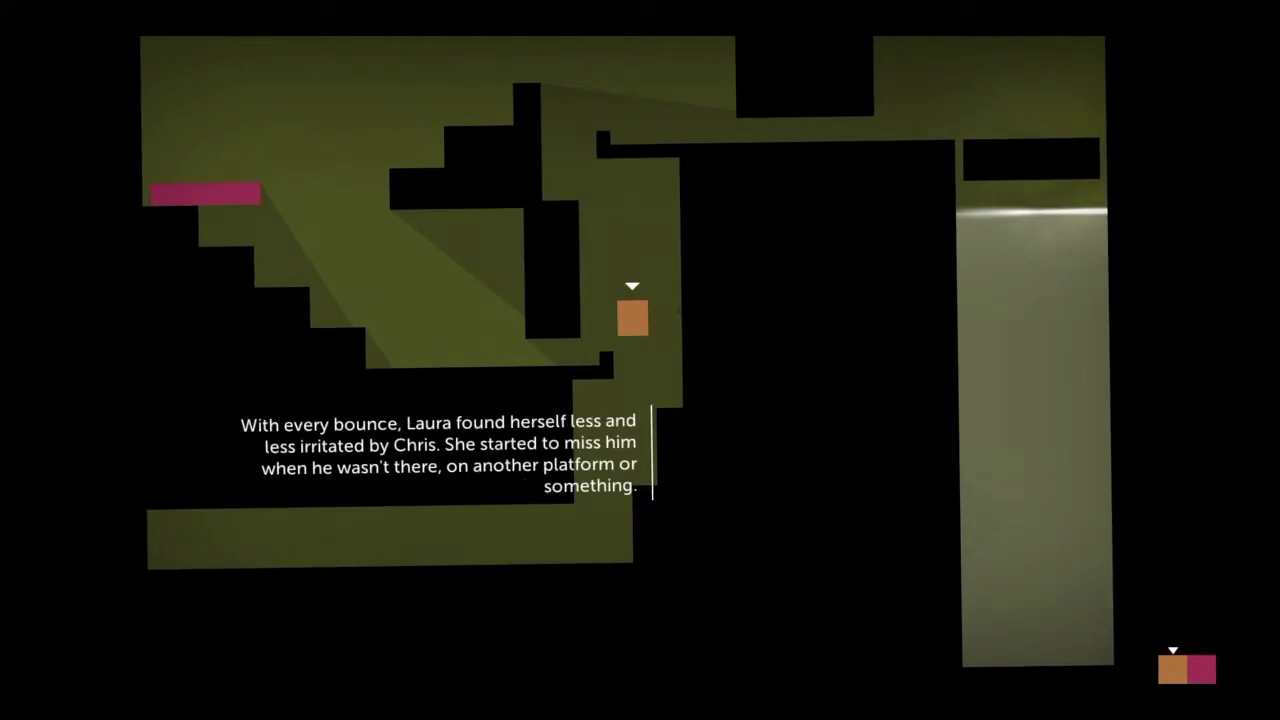
key(Left)
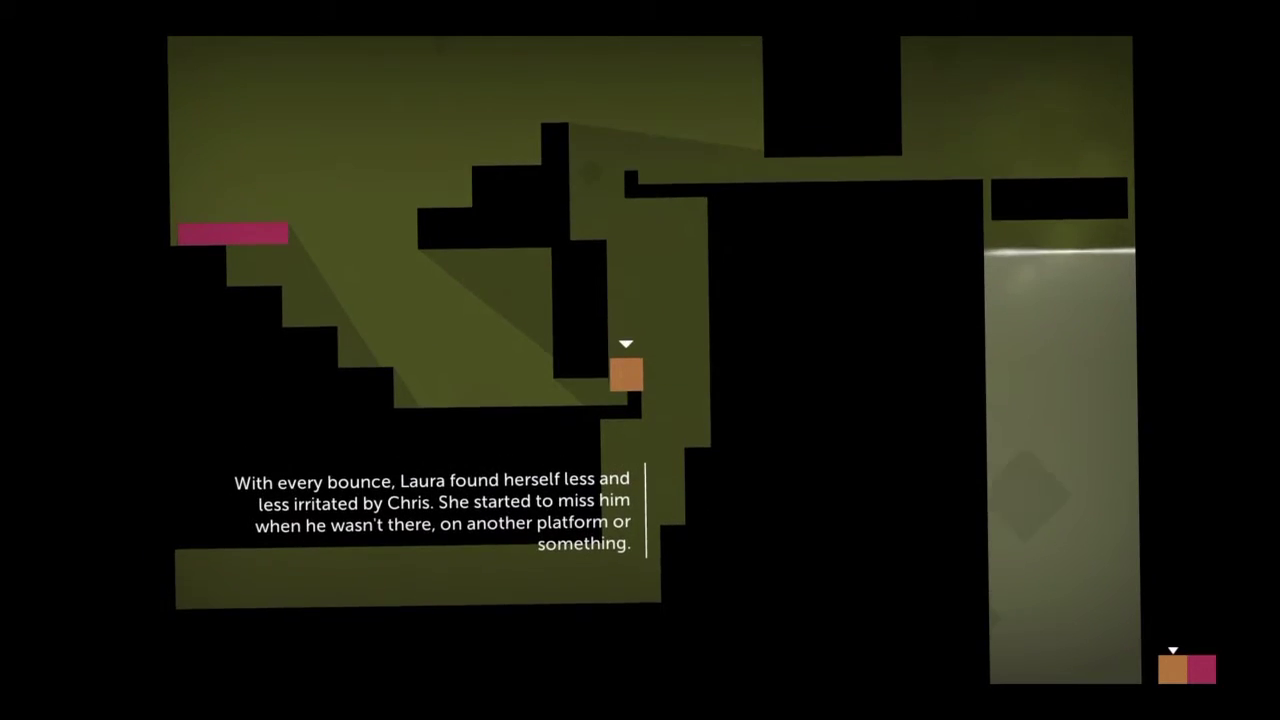
key(Right)
key(q)
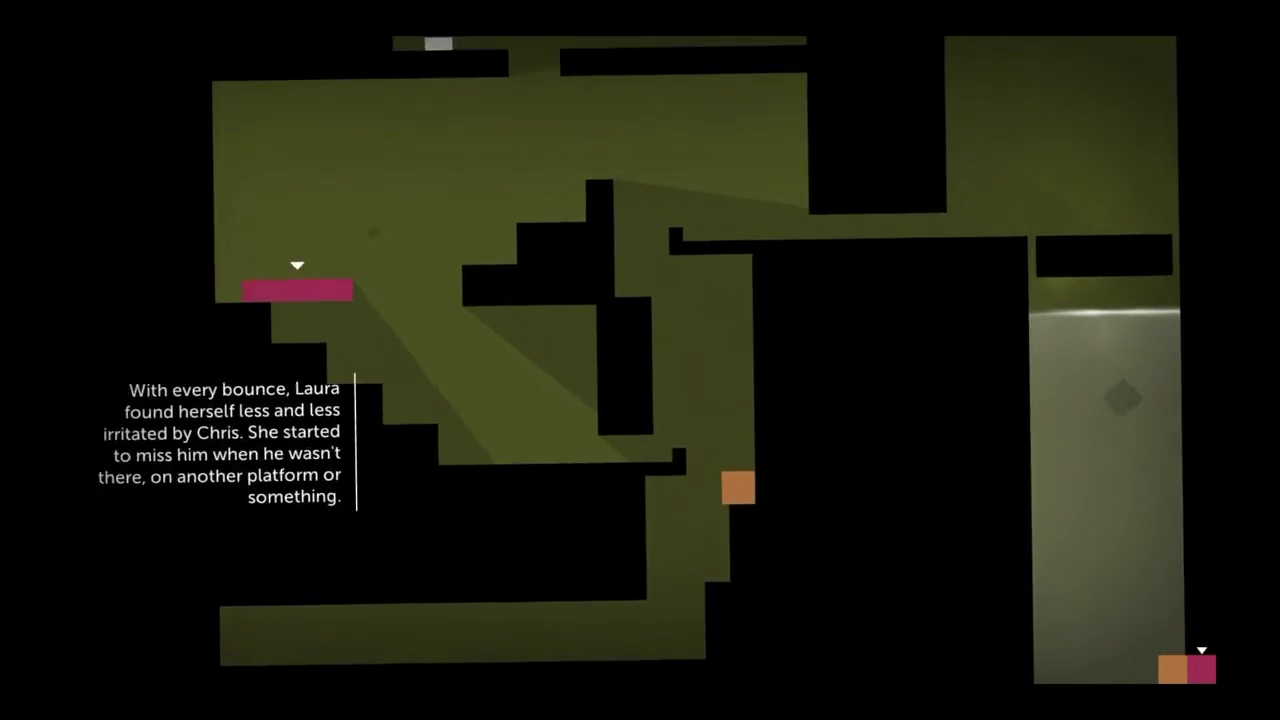
key(Right)
key(Right)
Step: Bounce orange off the pink bar onto the ledge and up the black pillar
key(q)
key(Left)
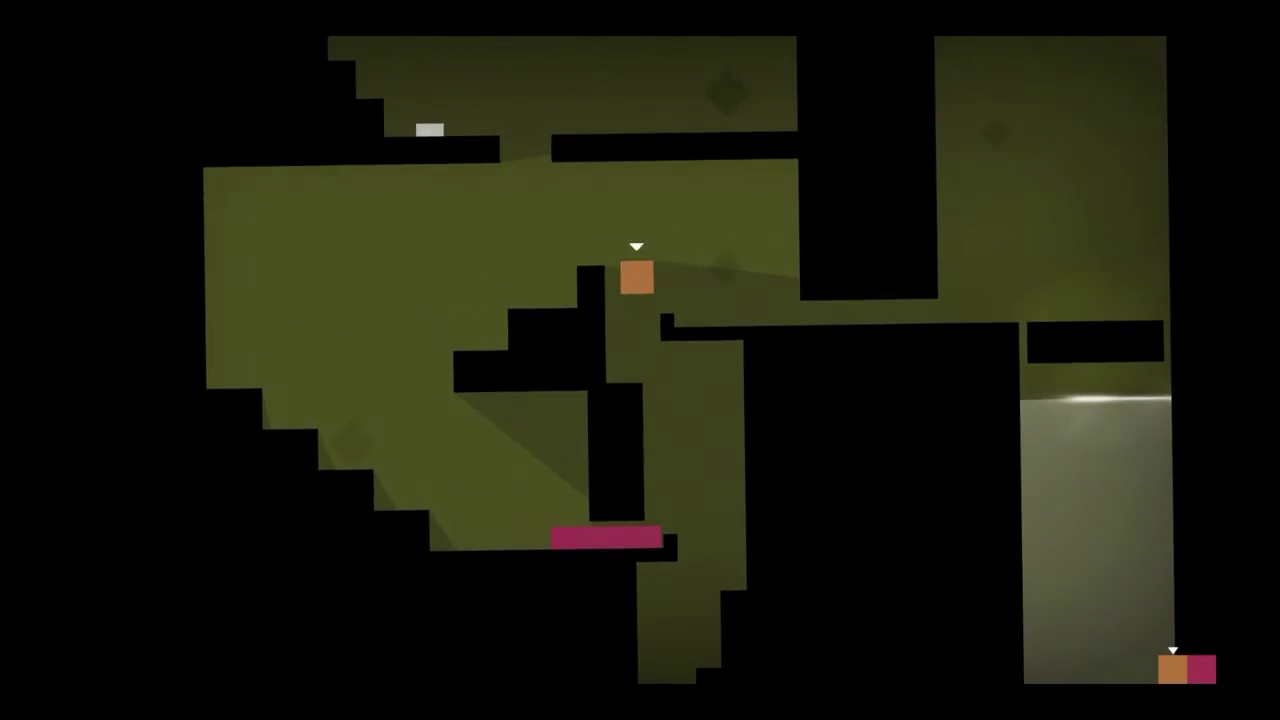
key(Right)
key(Up)
key(Left)
key(Up)
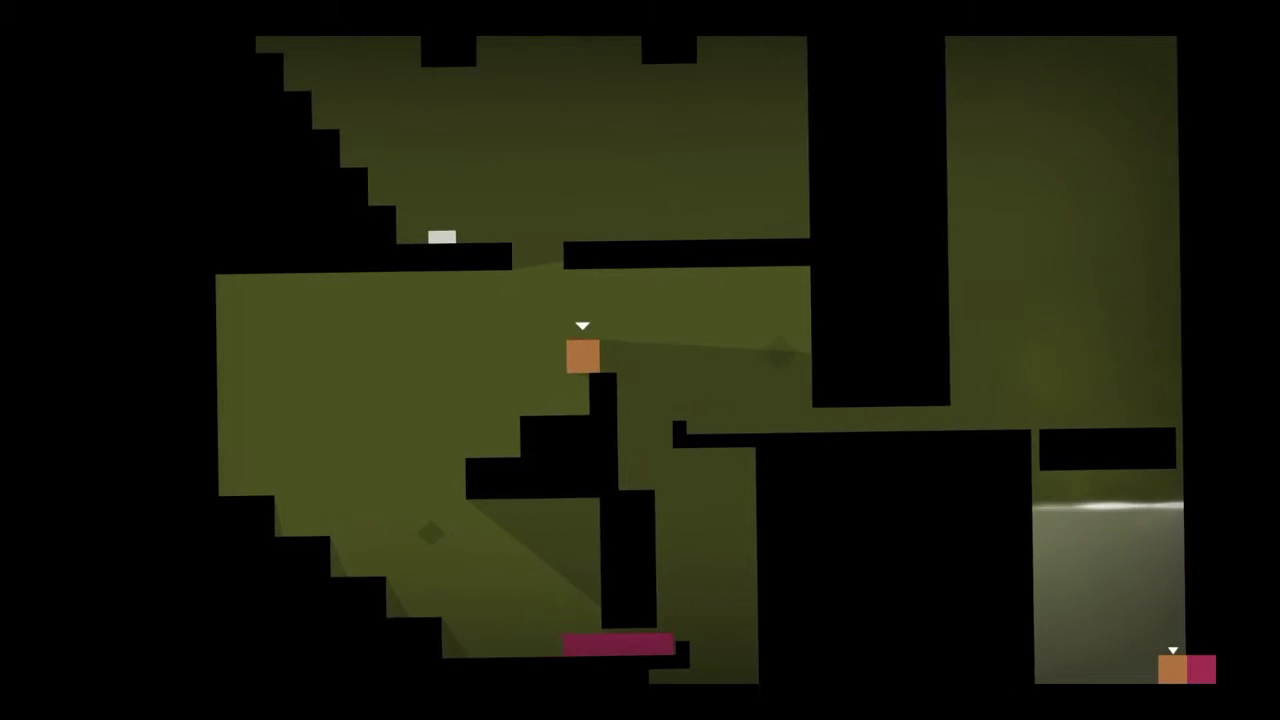
Step: Climb the pink bar up a step onto the upper ledge
key(q)
key(Left)
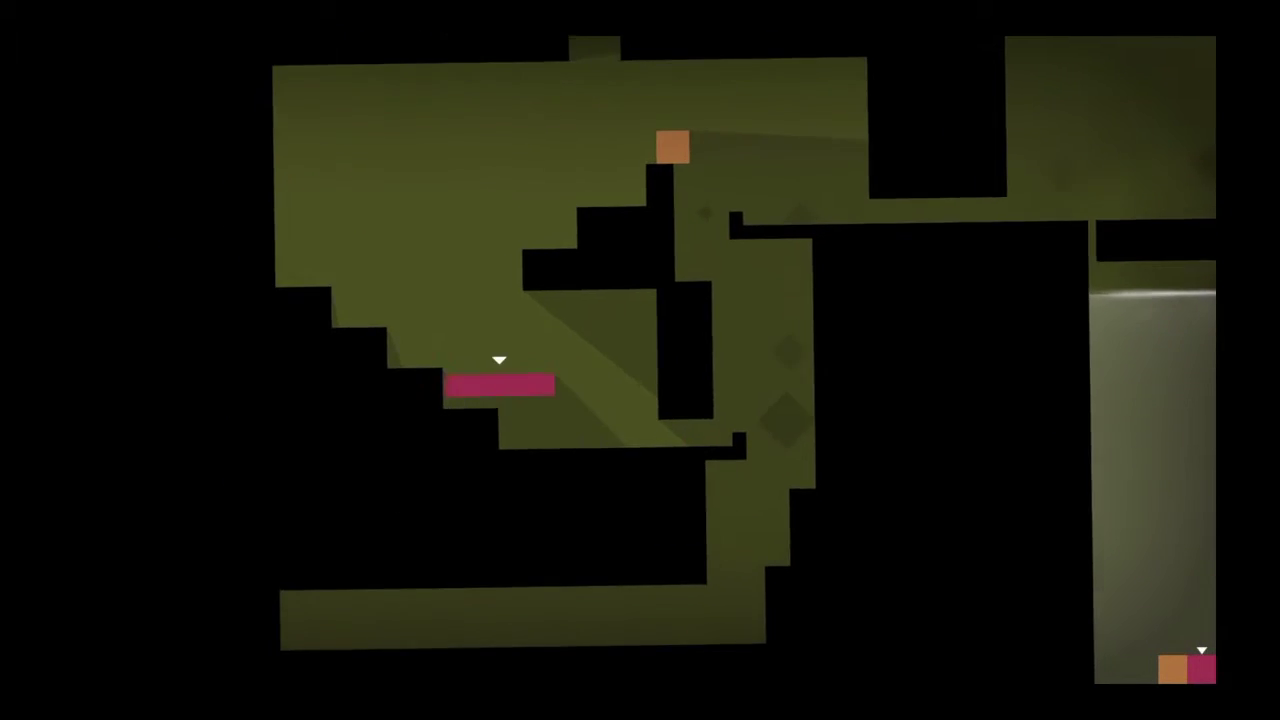
key(Up)
key(Up)
key(Left)
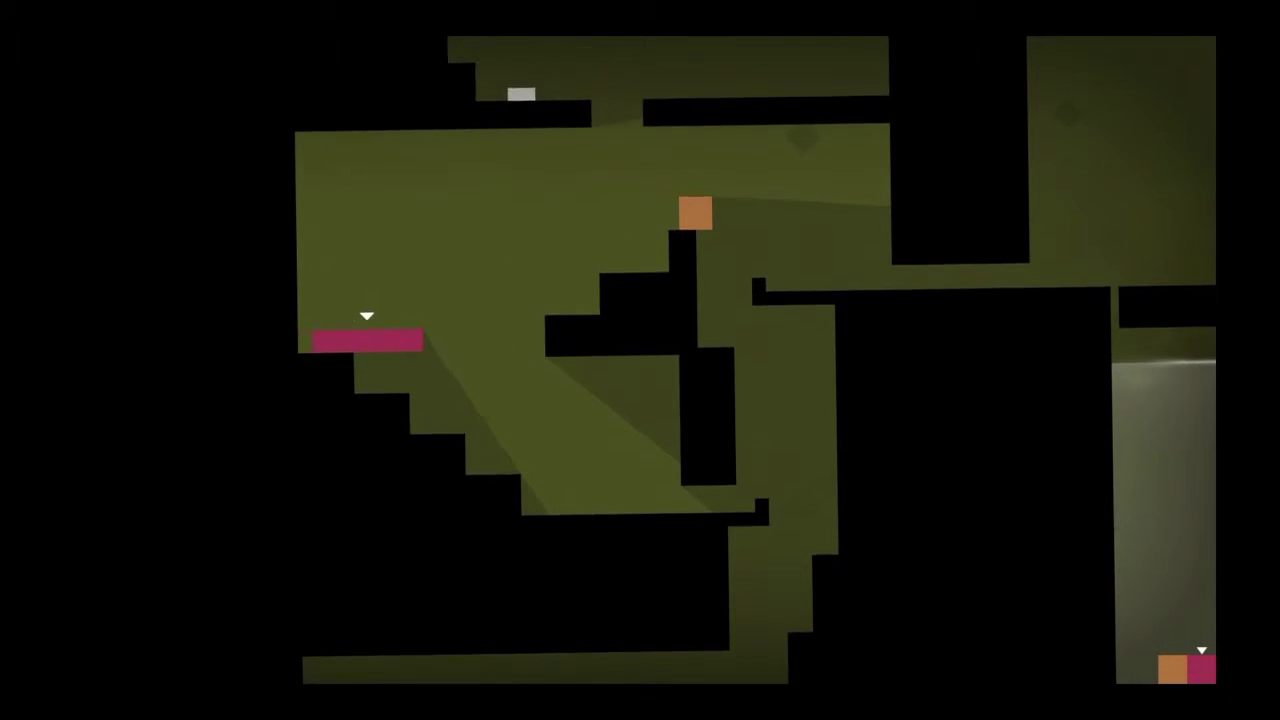
key(Up)
key(Right)
key(Right)
Step: Jump the orange block into the ledge gap and onto the upper ledge
key(q)
key(Up)
key(Left)
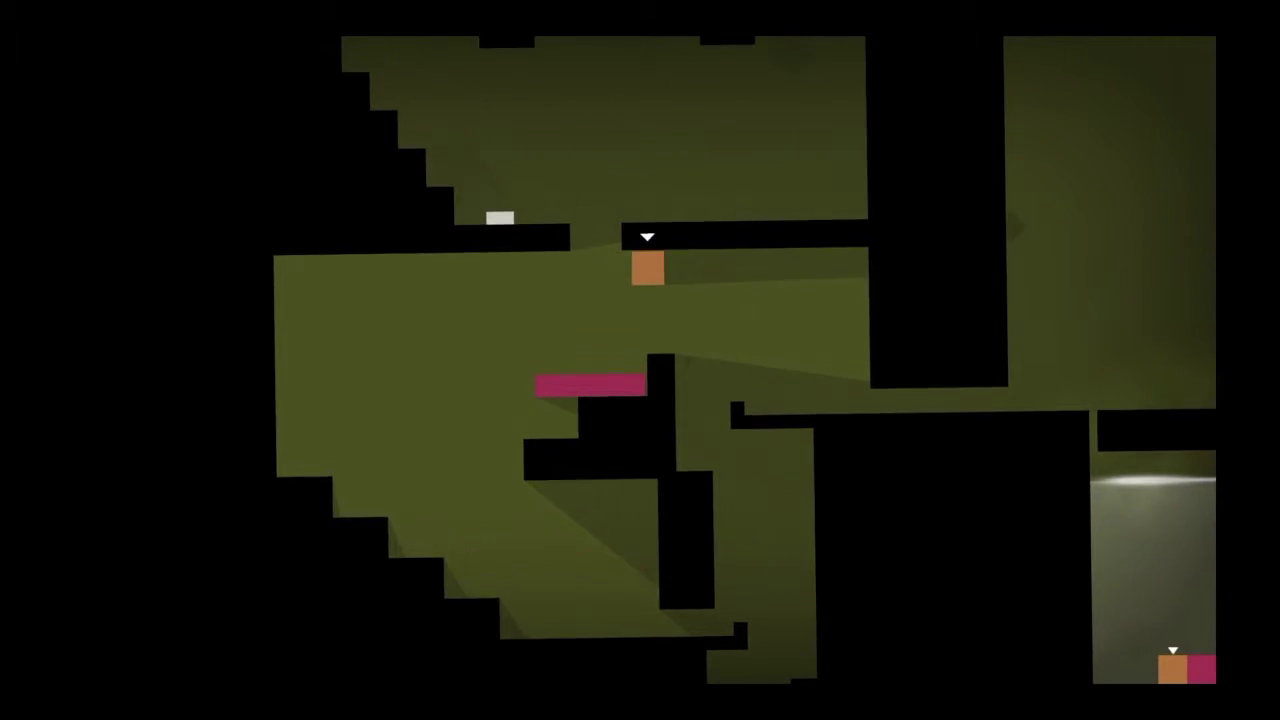
key(Left)
key(Up)
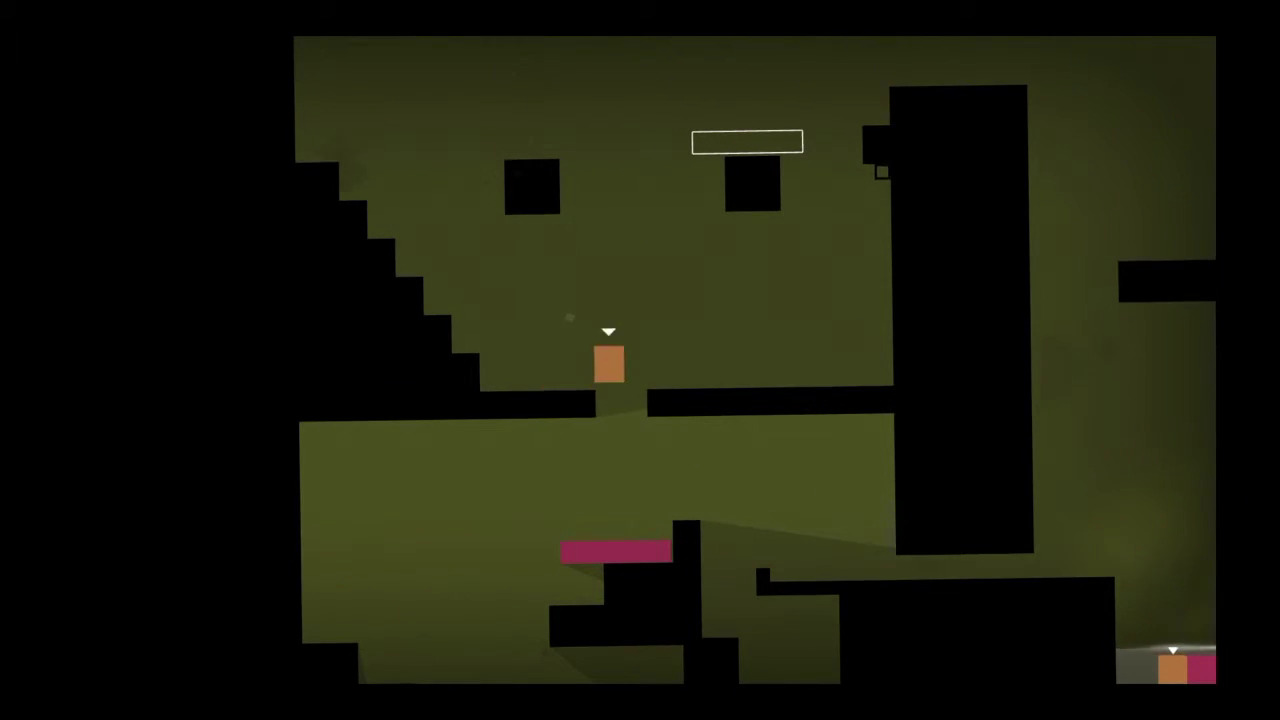
Step: Jump the orange block over to the staircase and climb it
key(Up)
key(Right)
key(Left)
key(Up)
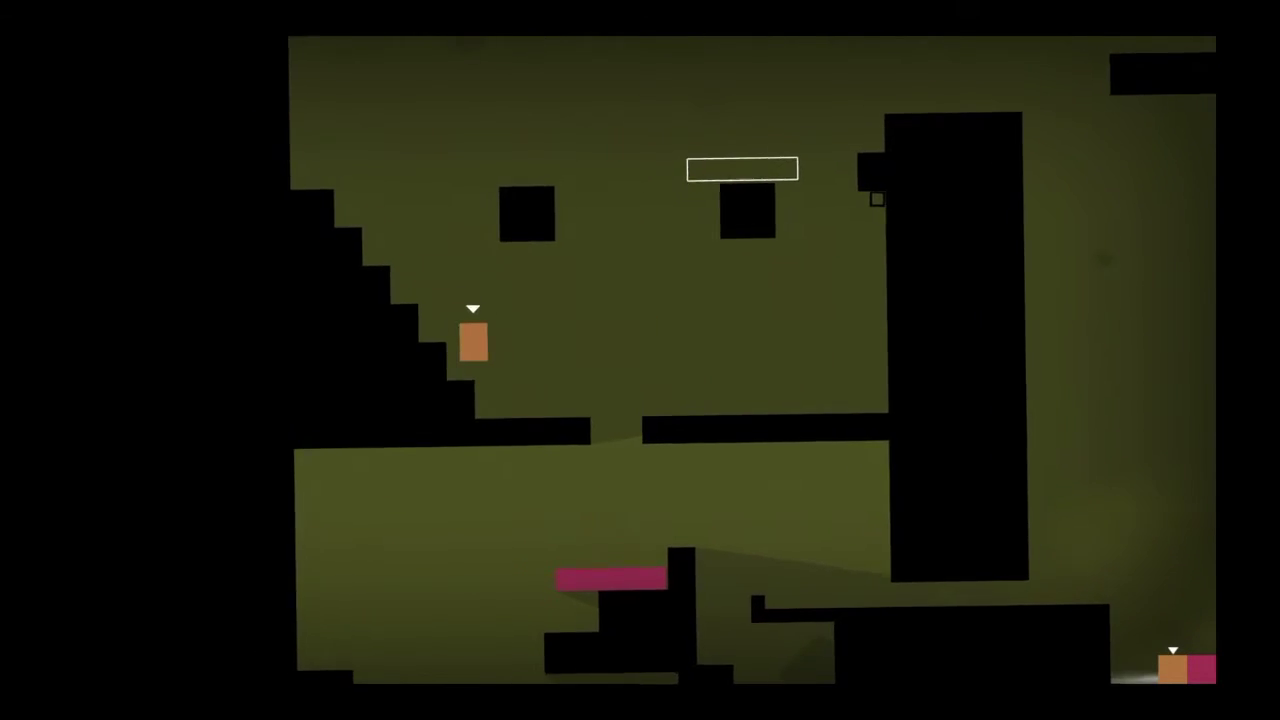
key(Left)
key(Up)
key(Up)
key(Right)
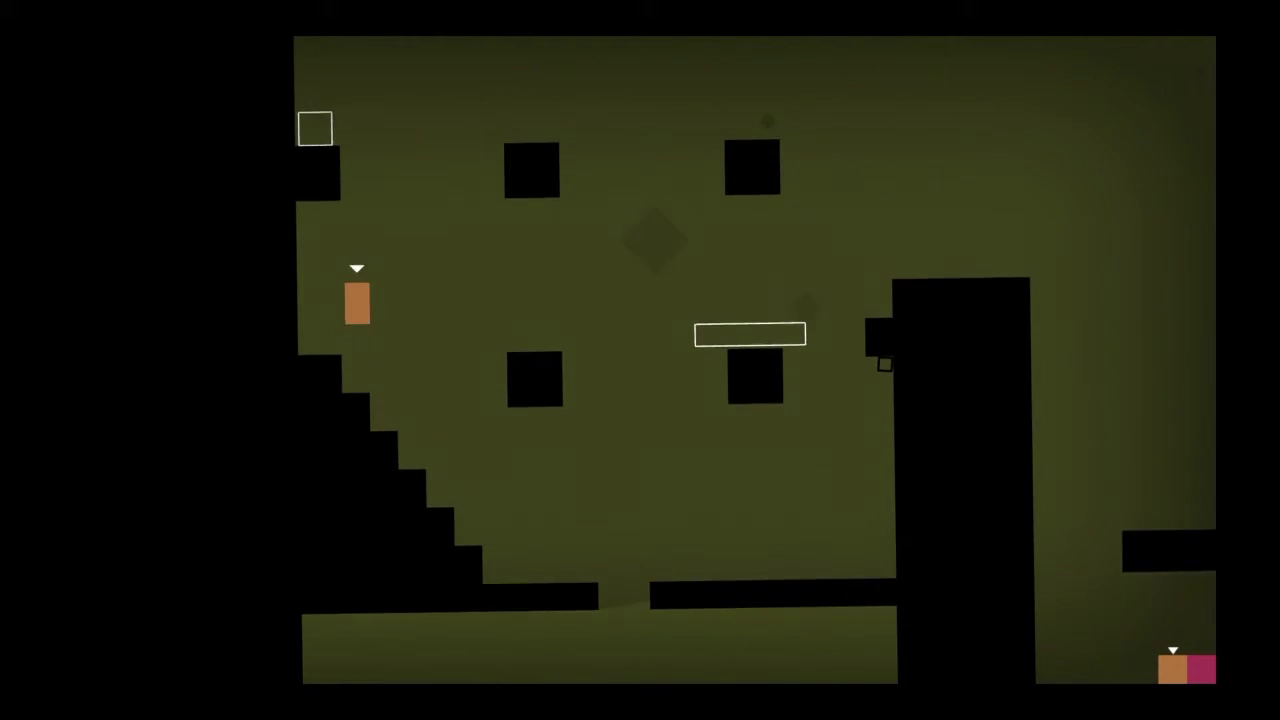
Step: Ride pink on the rising platform to the tall pillar and drop it into its exit outline
key(e)
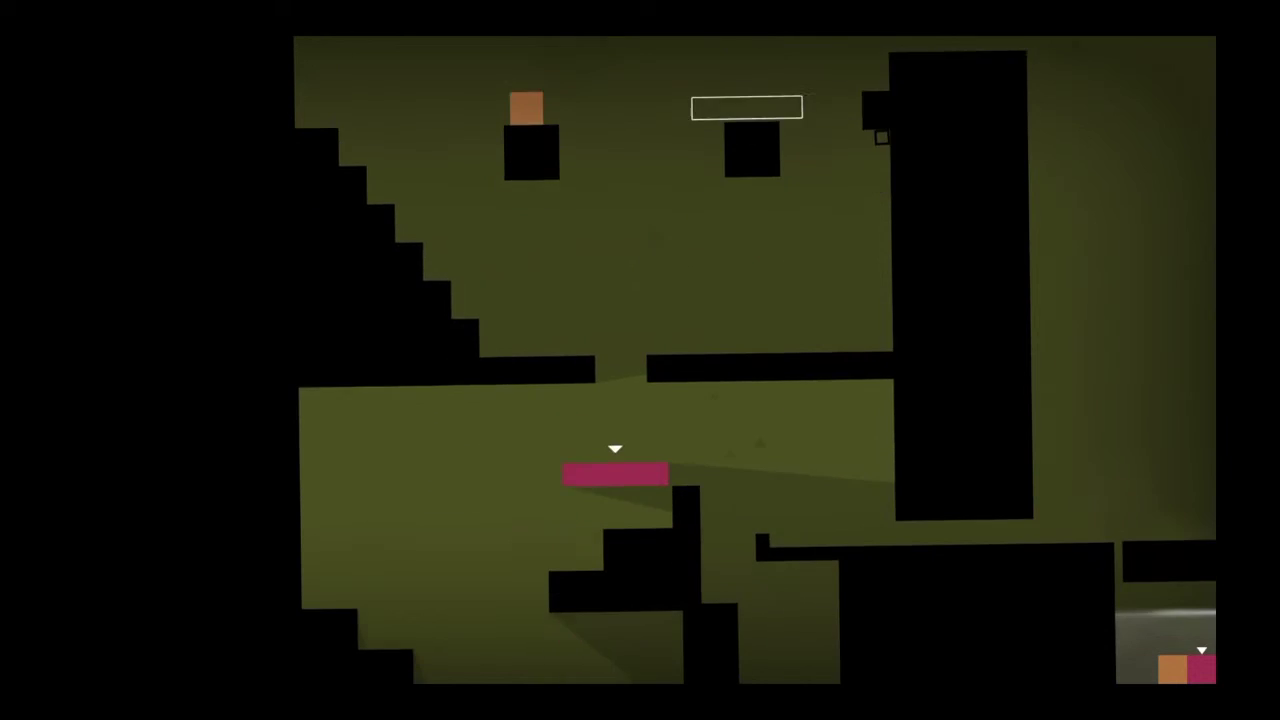
key(Right)
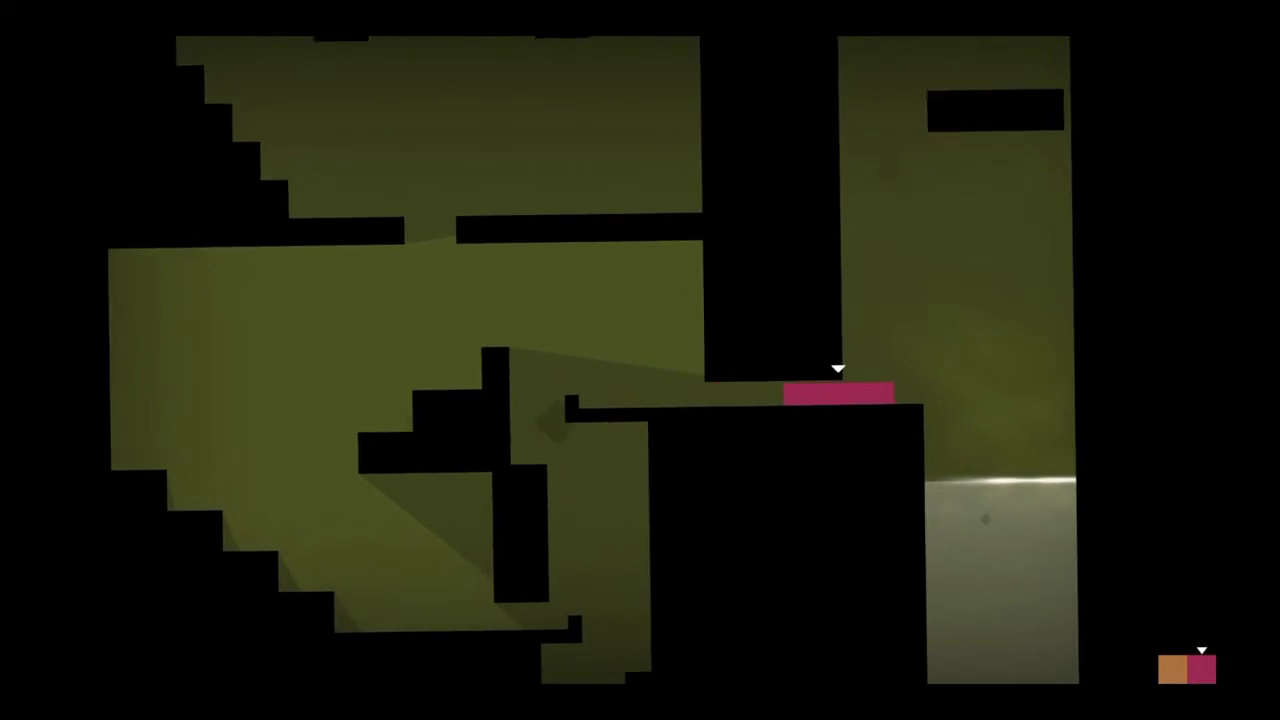
key(Right)
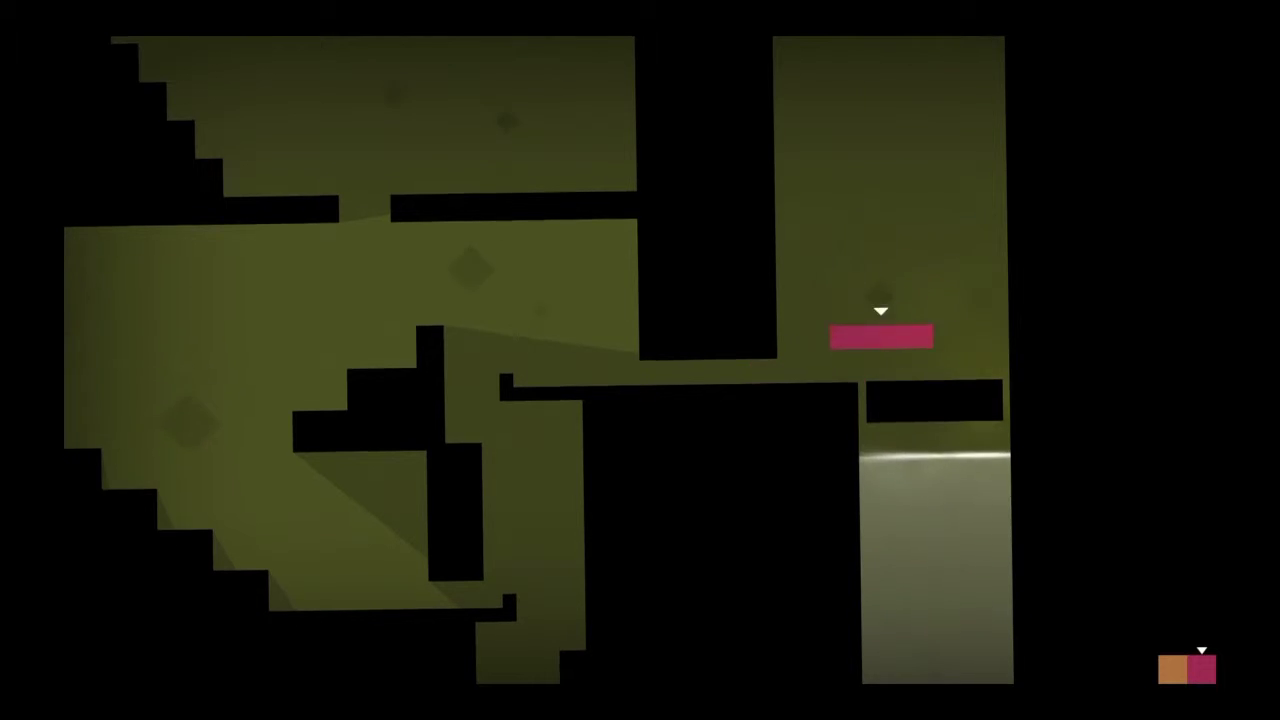
key(Right)
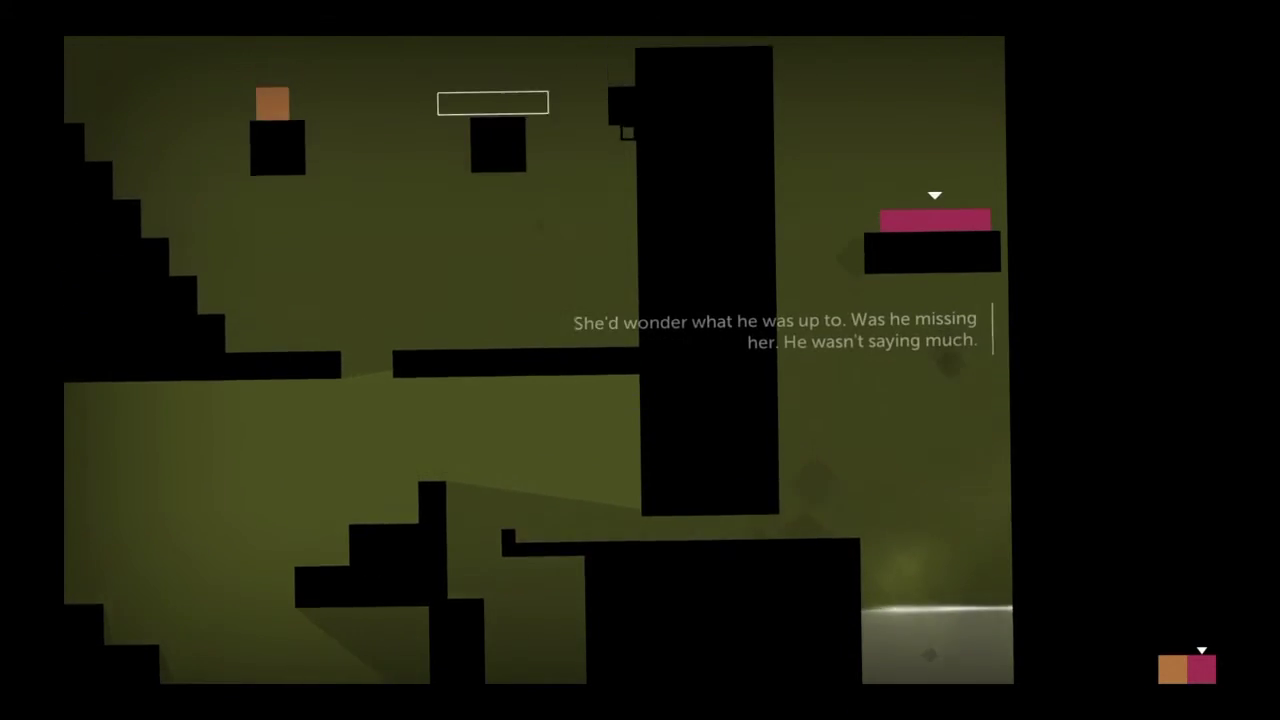
key(Left)
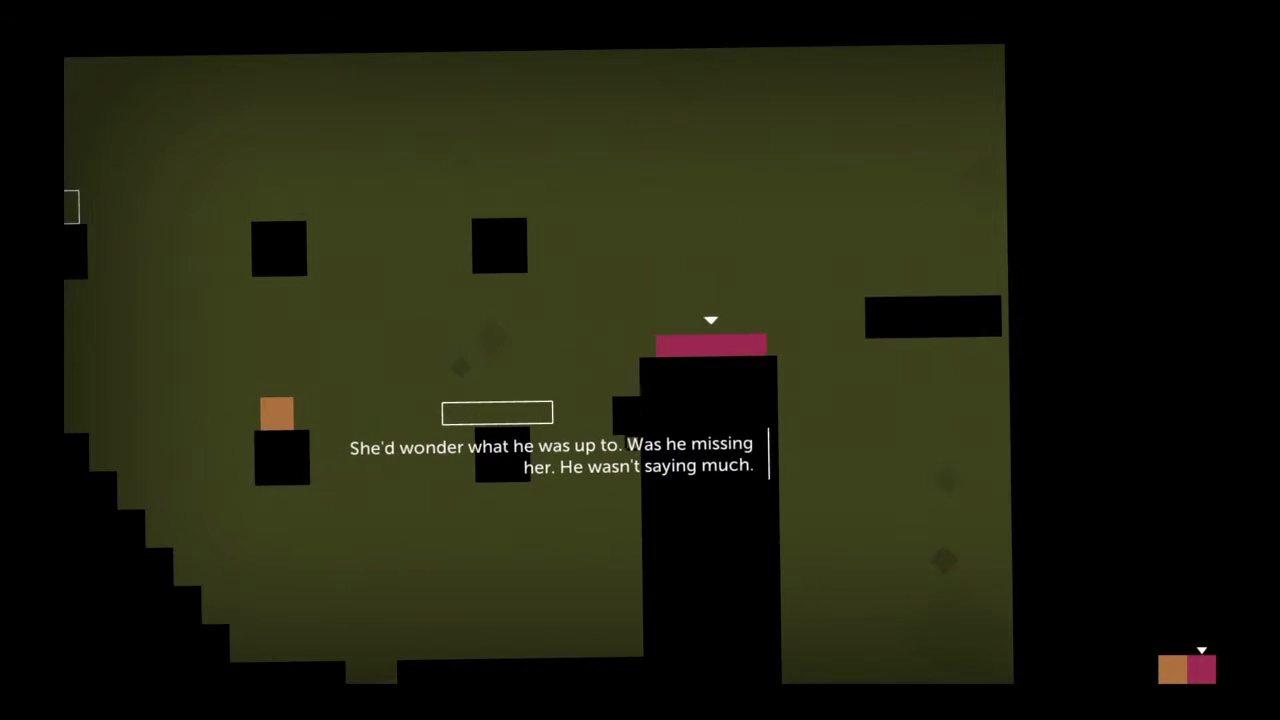
key(Left)
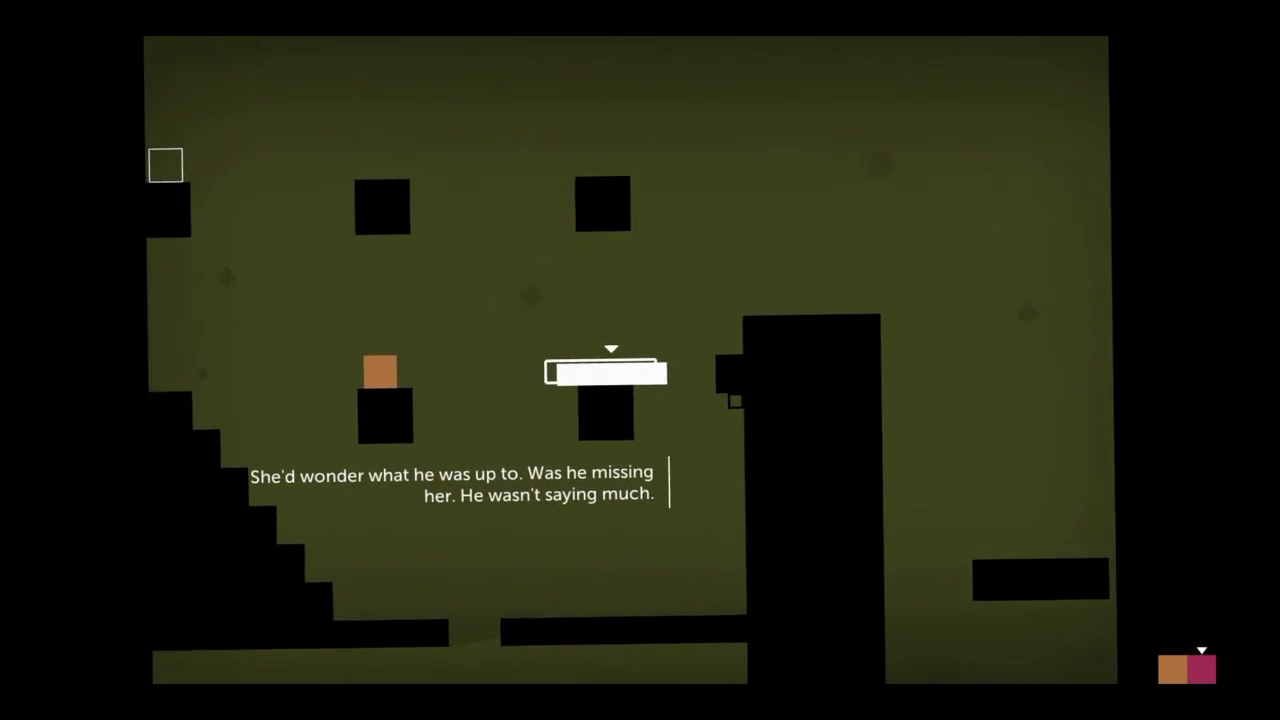
Step: Jump orange onto the white platform and bounce it upward
key(q)
key(Up)
key(Right)
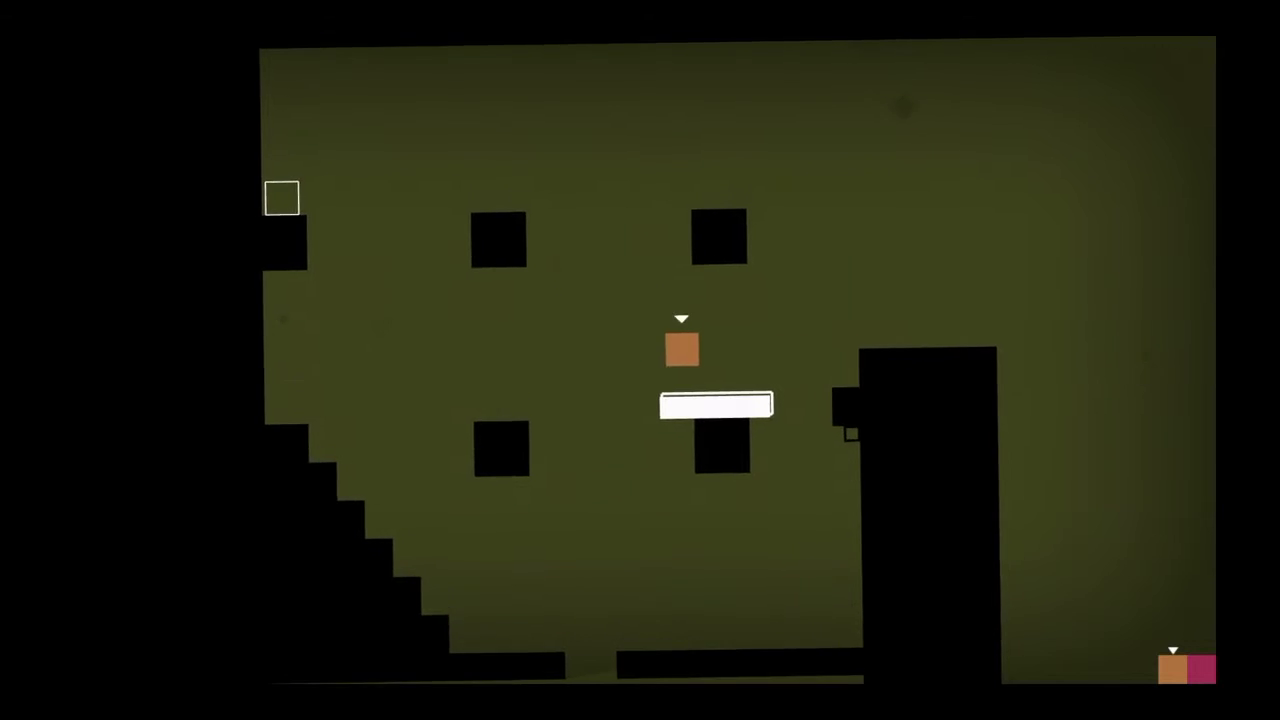
key(Up)
key(Up)
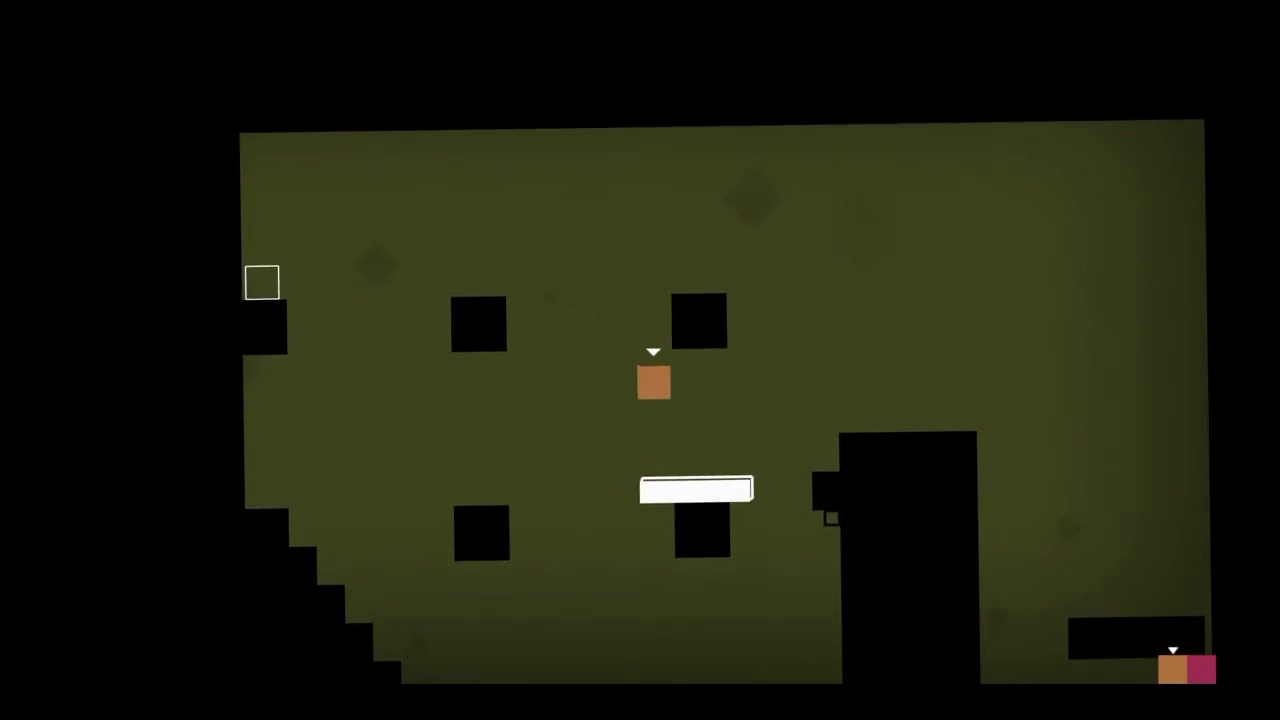
key(Up)
key(Left)
key(Left)
Step: Position orange under the upper block and jump it toward the tower
key(Up)
key(Right)
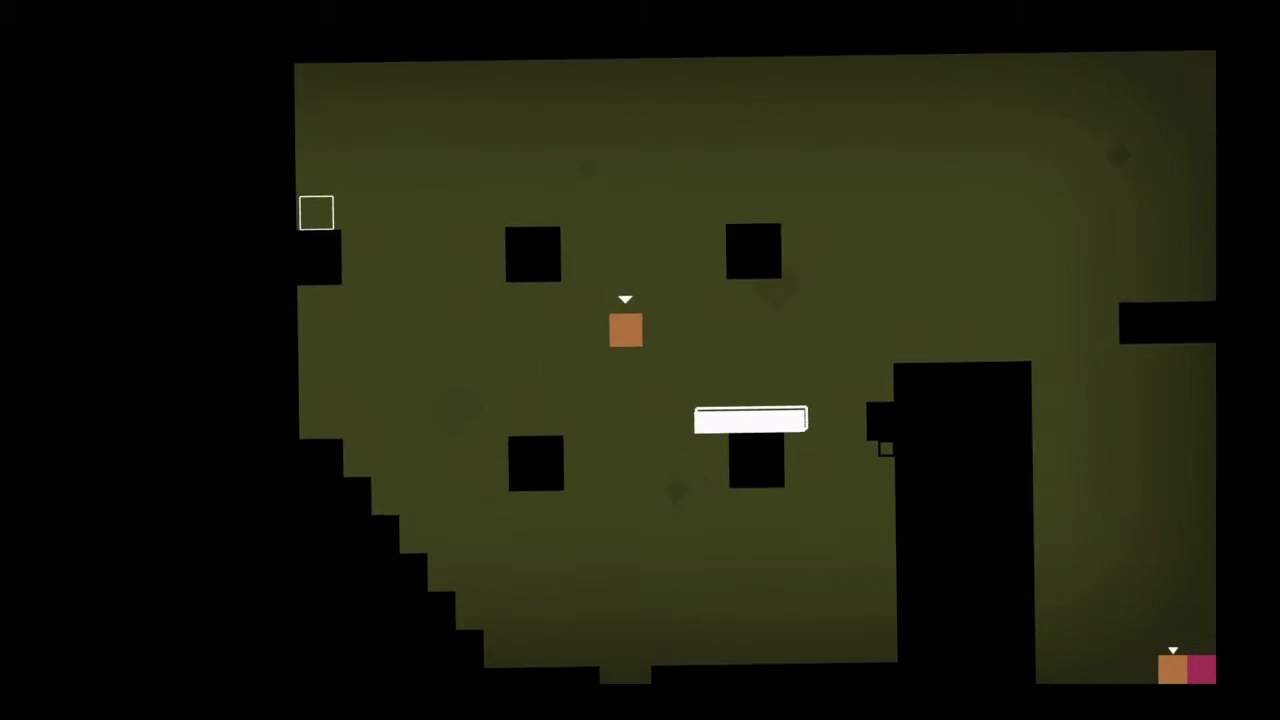
key(Right)
key(Up)
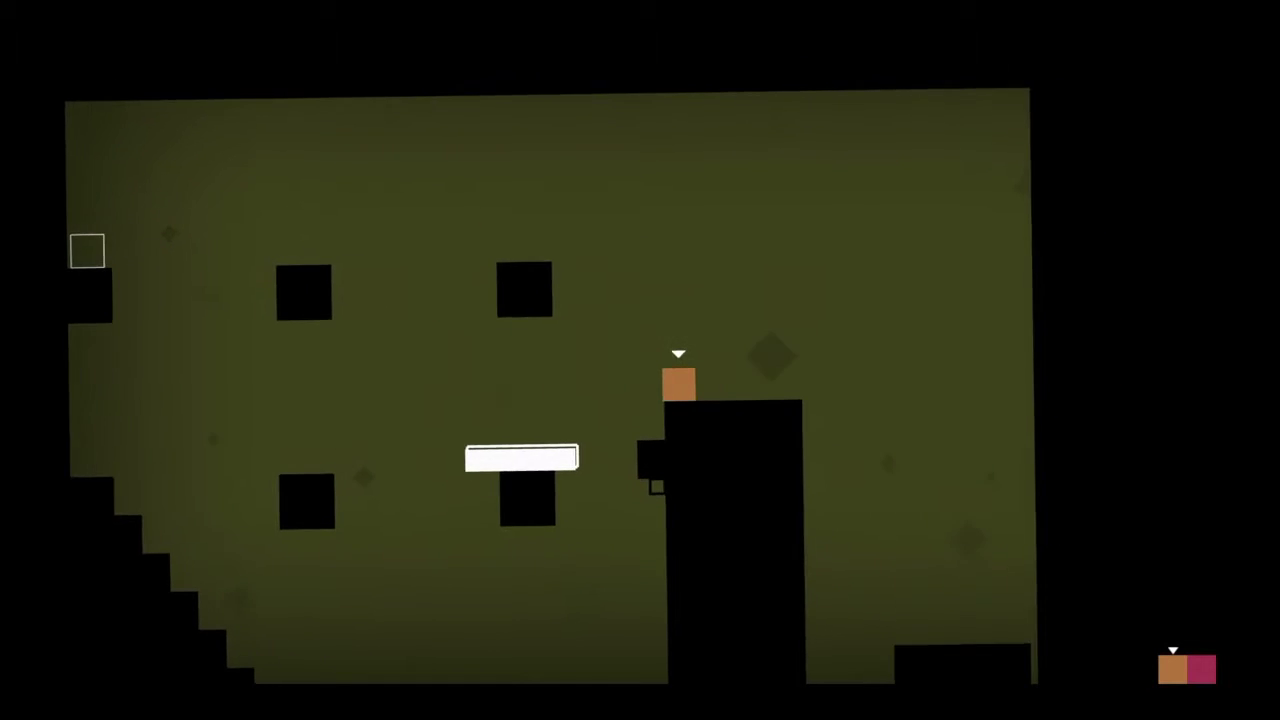
key(Up)
key(Left)
Step: Get orange onto the tower while repositioning pink
key(Right)
key(e)
key(Up)
key(Right)
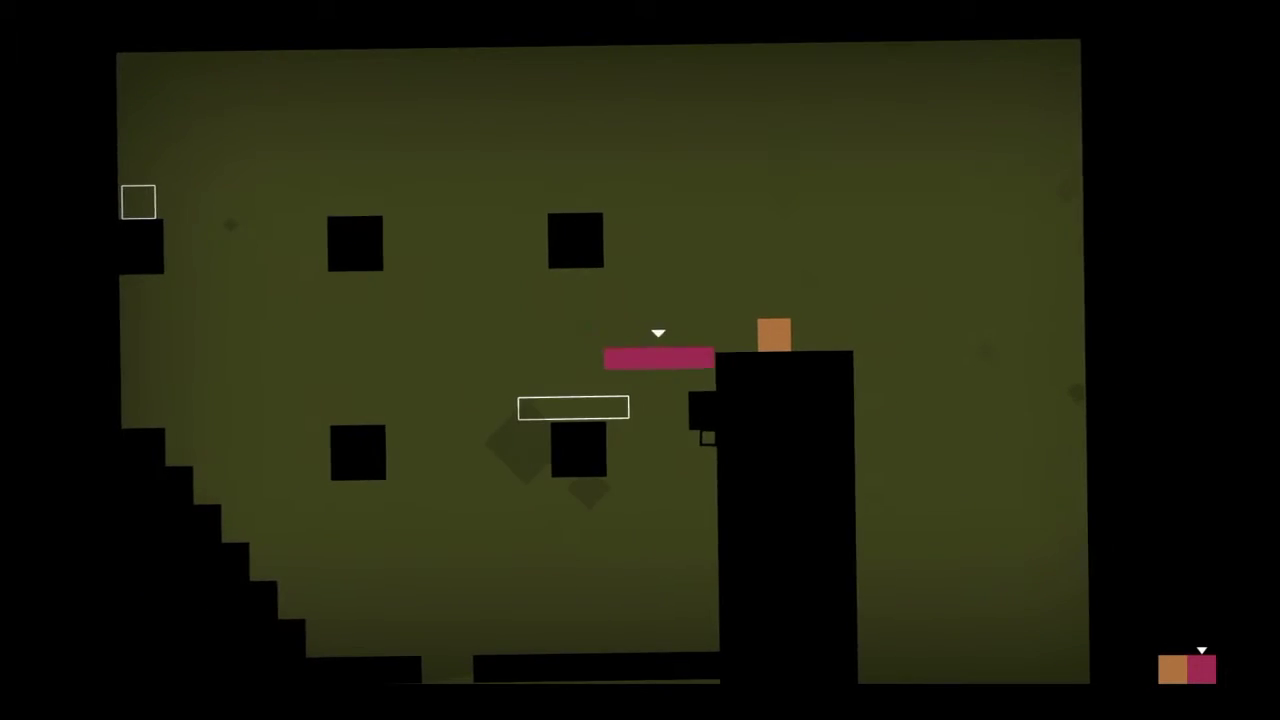
key(q)
Step: Climb orange over the black blocks into its left exit, then move pink into its exit
key(Up)
key(Left)
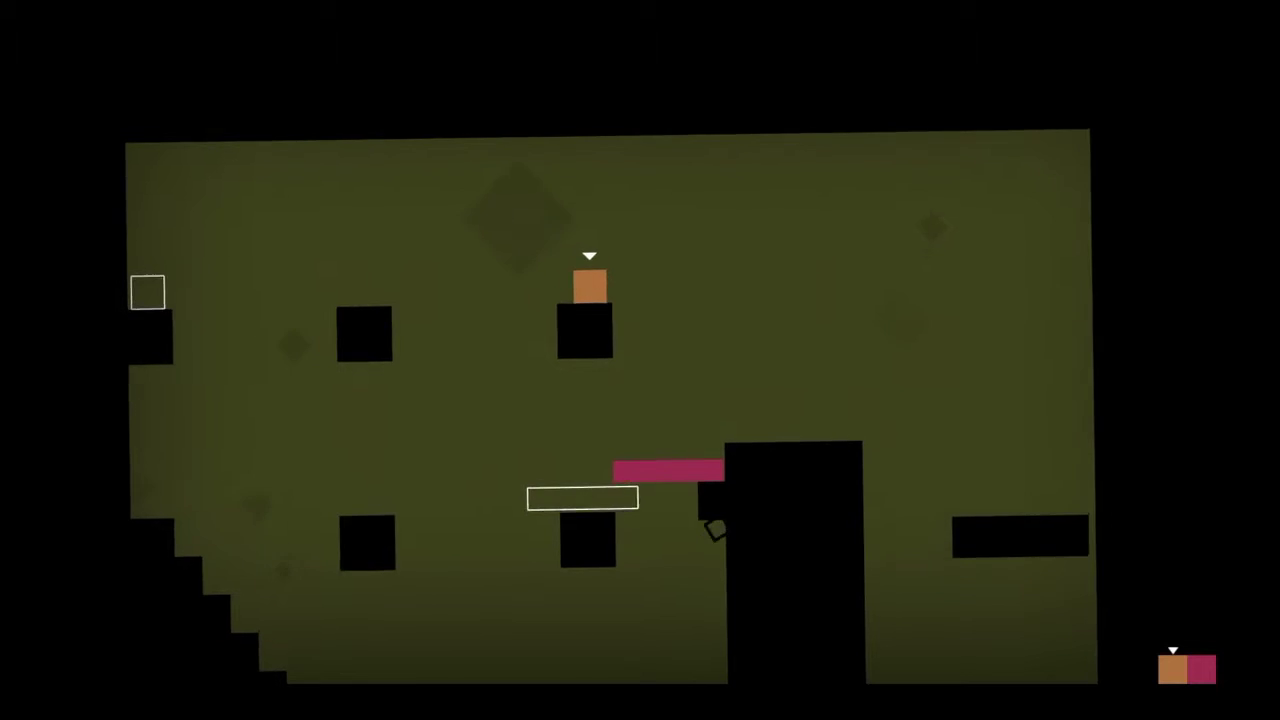
key(Up)
key(Left)
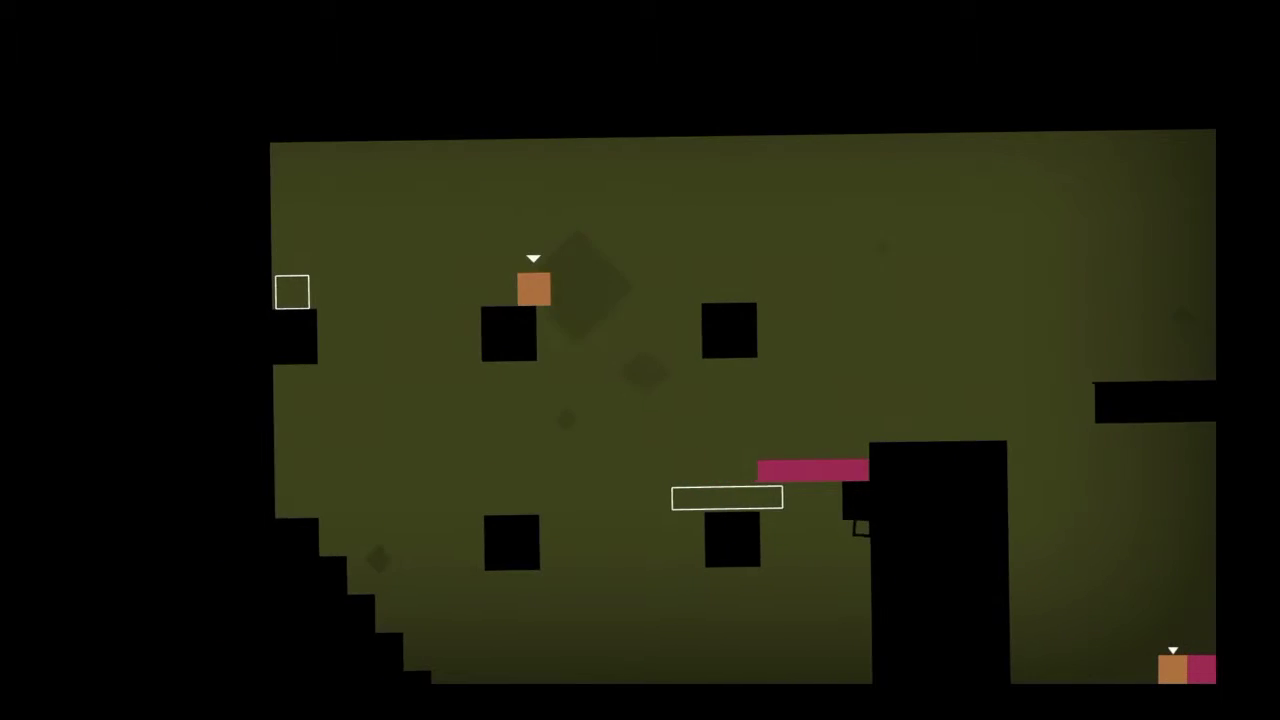
key(Up)
key(Left)
key(e)
key(Left)
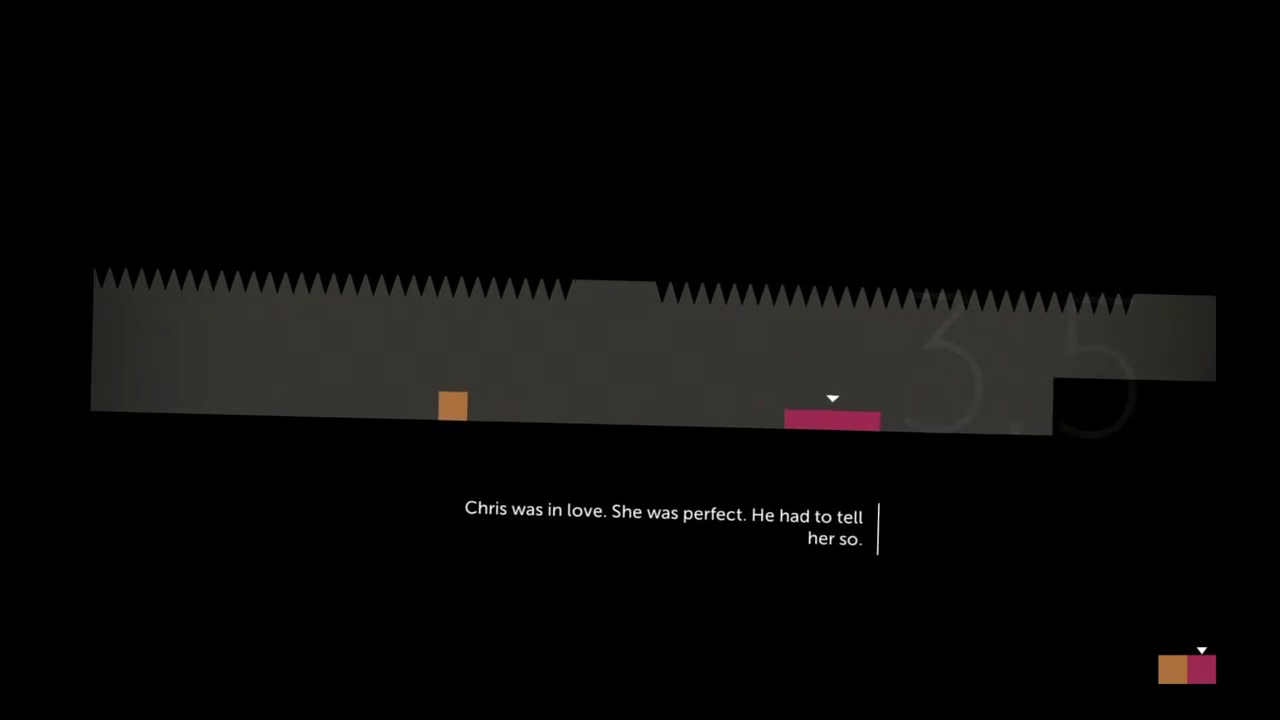
Step: Move orange right, then jump pink at the step wall
key(q)
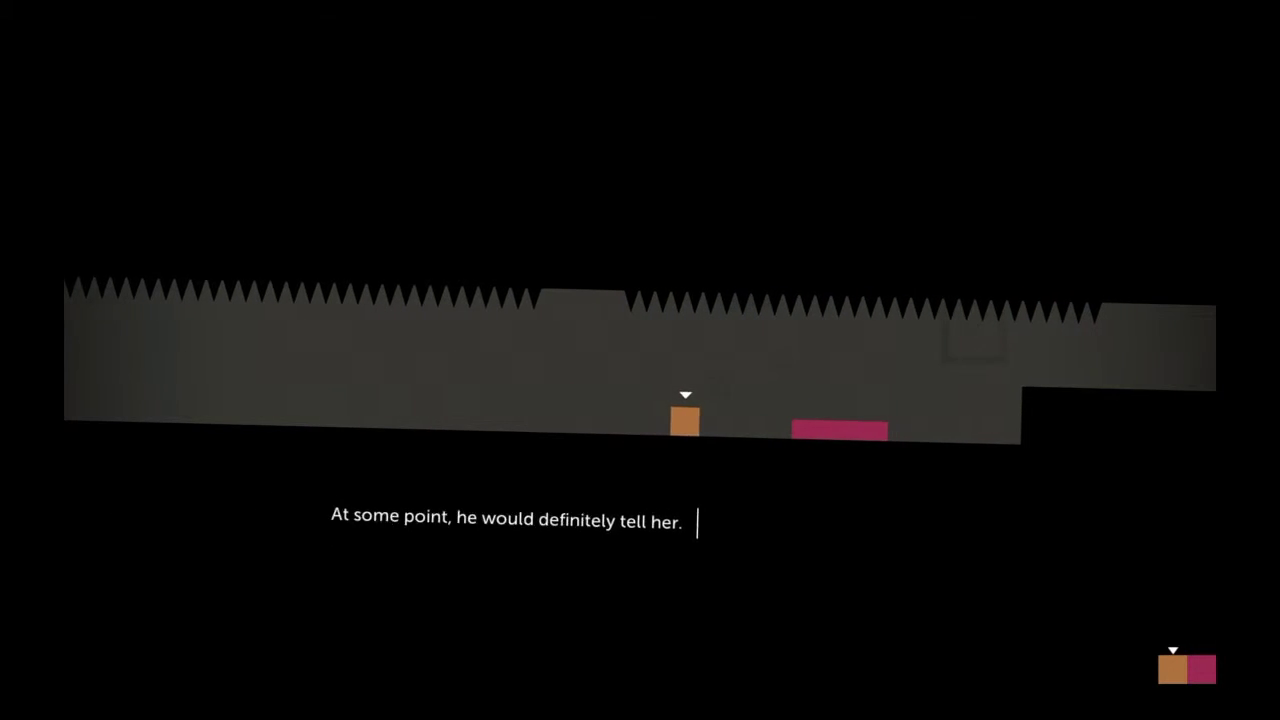
key(Right)
key(Up)
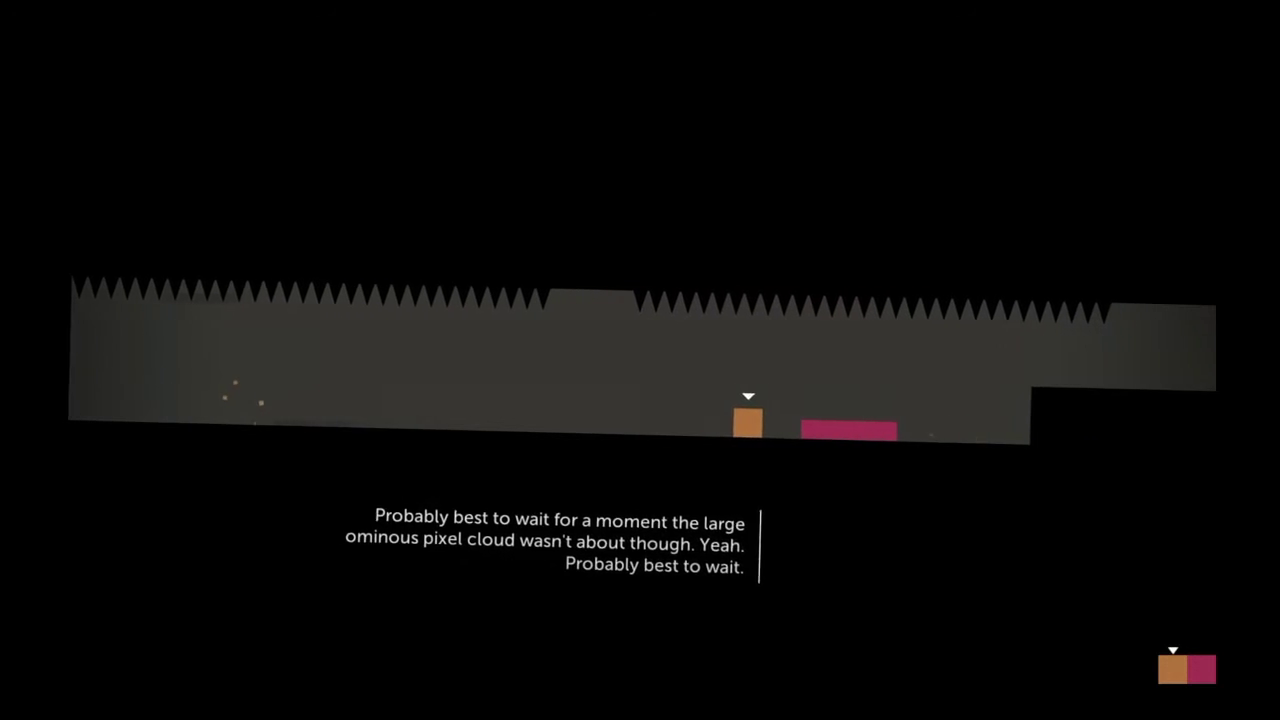
key(e)
key(Right)
key(Up)
key(Up)
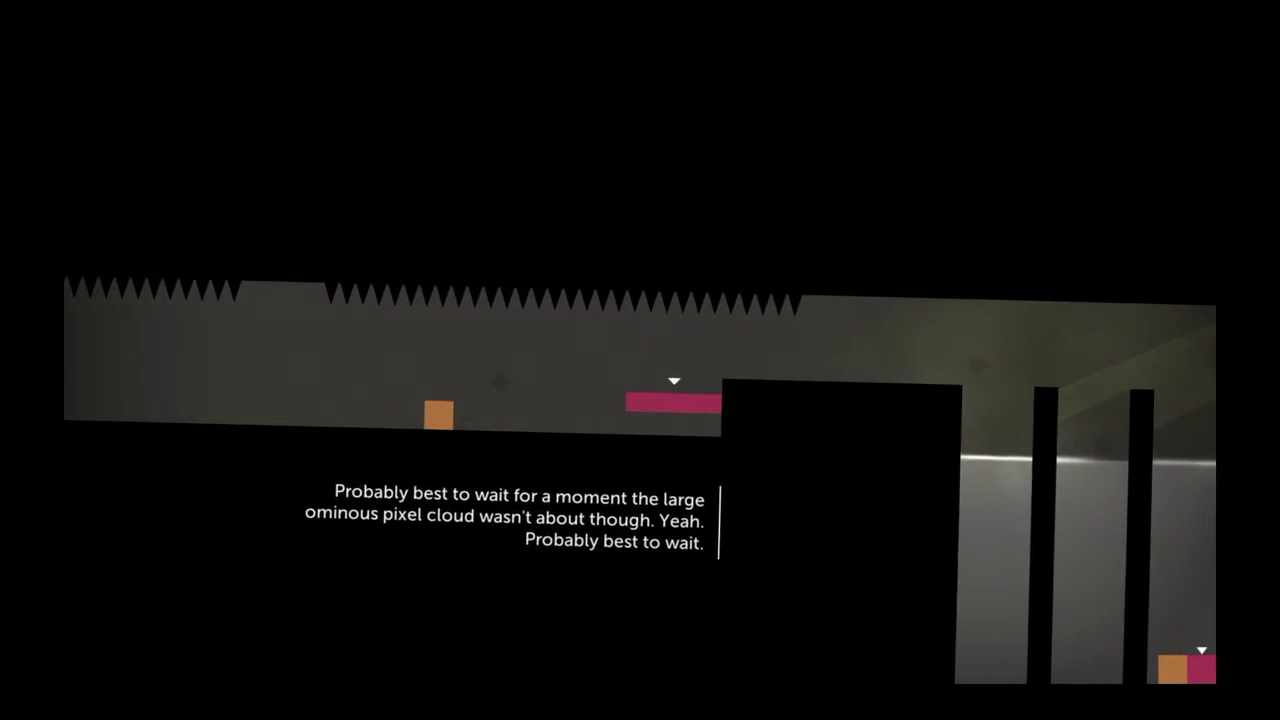
Step: Reposition pink and get orange onto the raised step and back off
key(Left)
key(Up)
key(q)
key(Right)
key(Right)
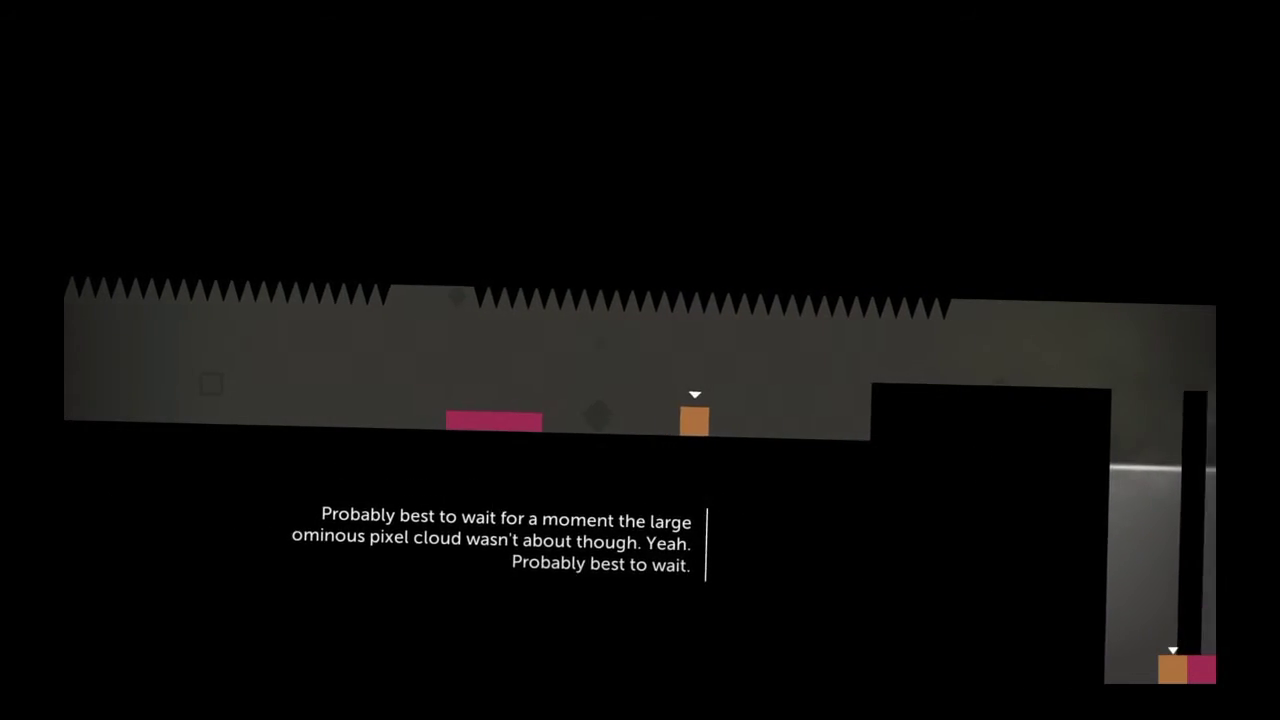
key(Right)
key(Up)
key(Left)
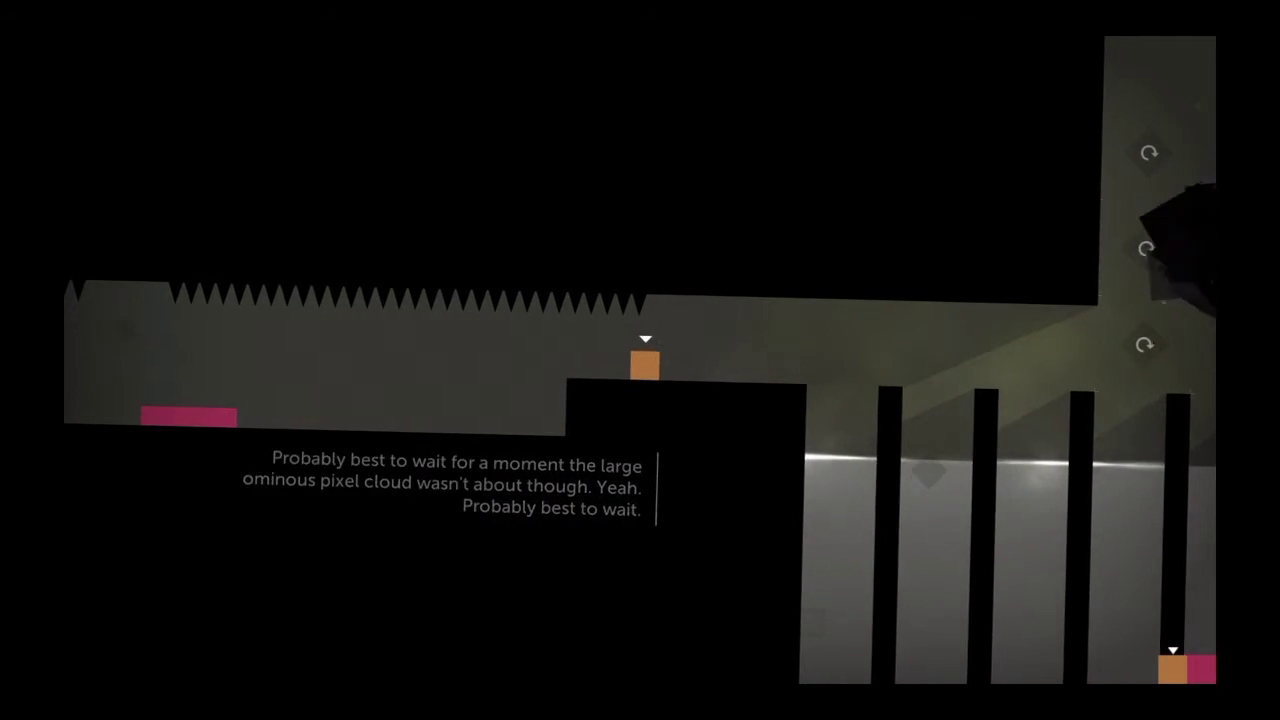
key(Left)
key(e)
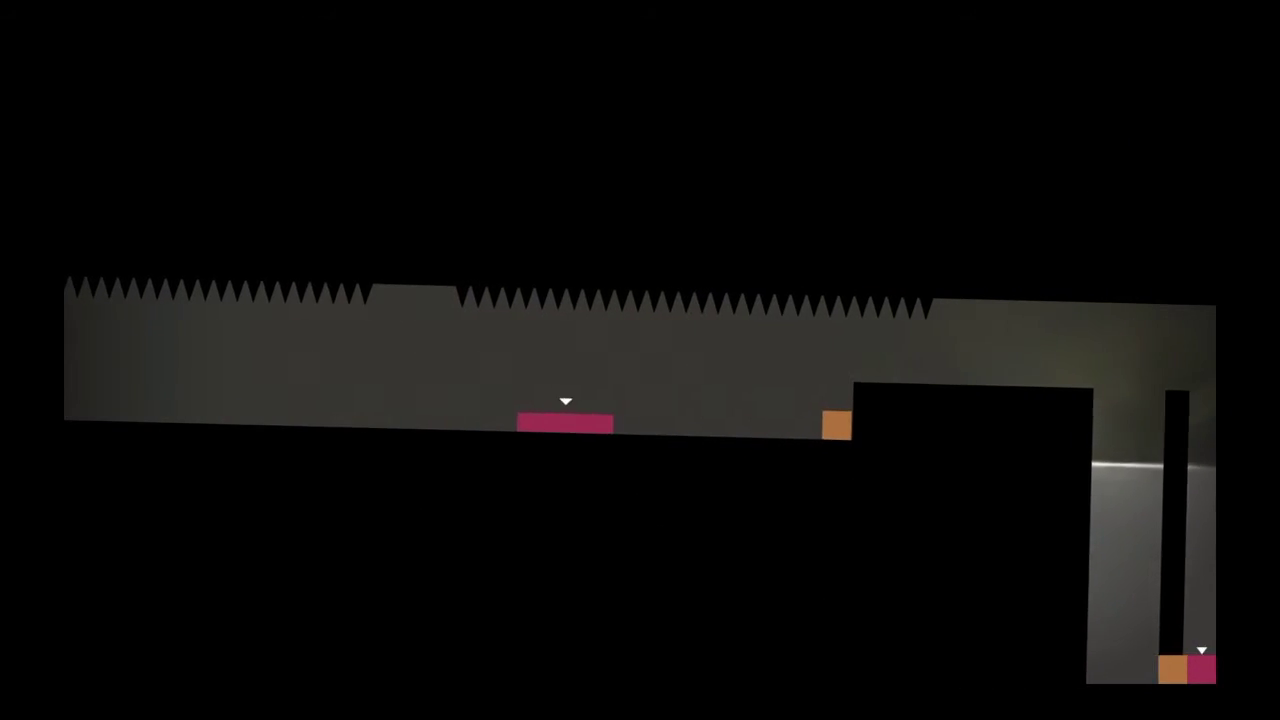
Step: Lift pink onto the black step and bring orange up beside it
key(Right)
key(Up)
key(Right)
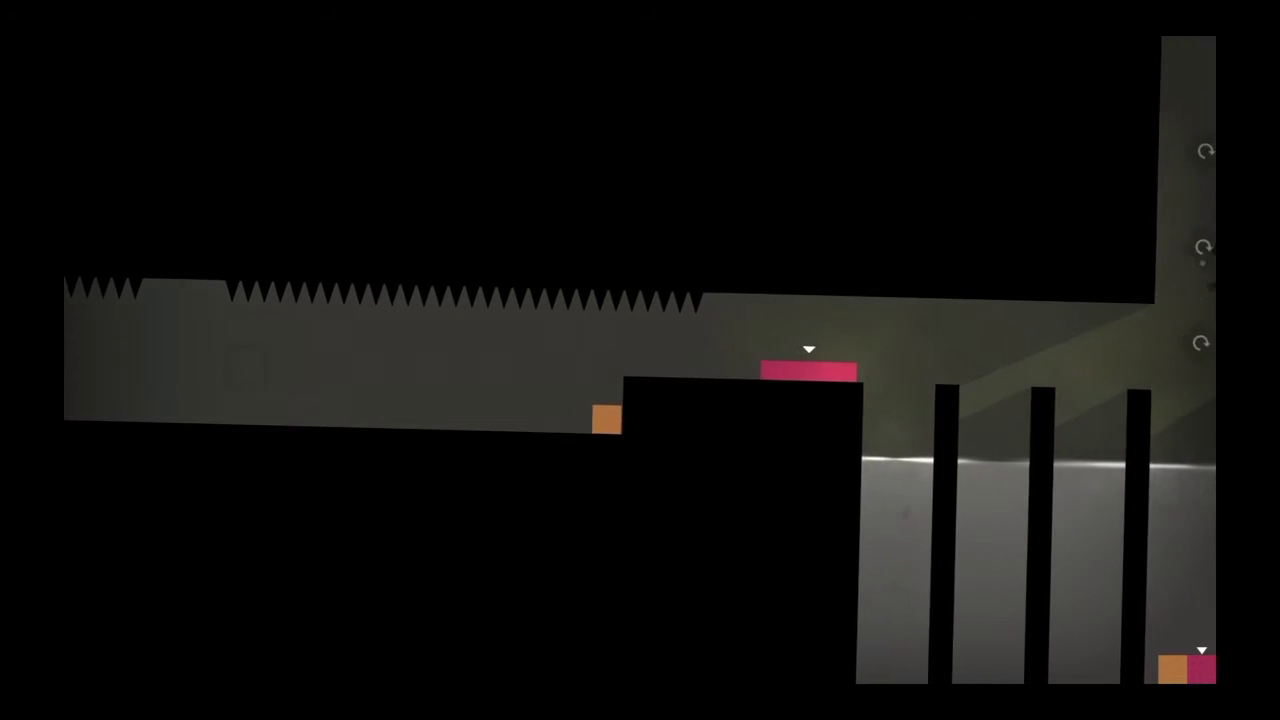
key(q)
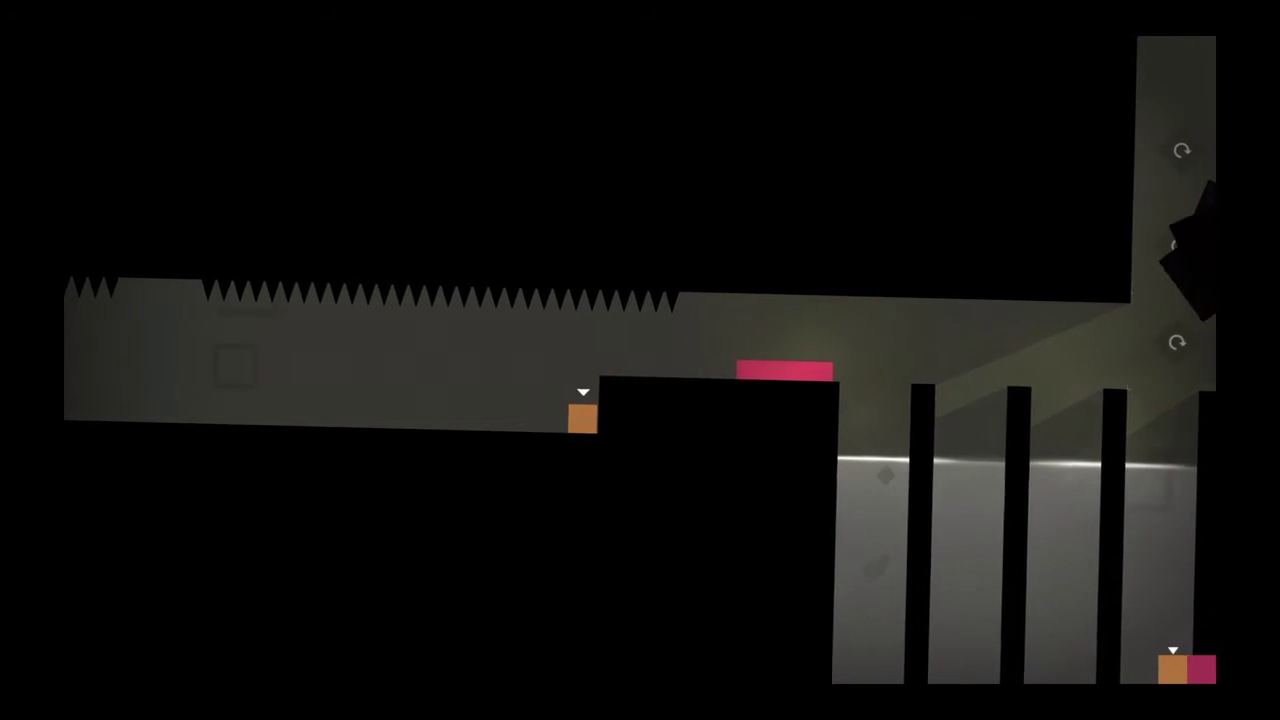
key(Up)
key(Right)
key(e)
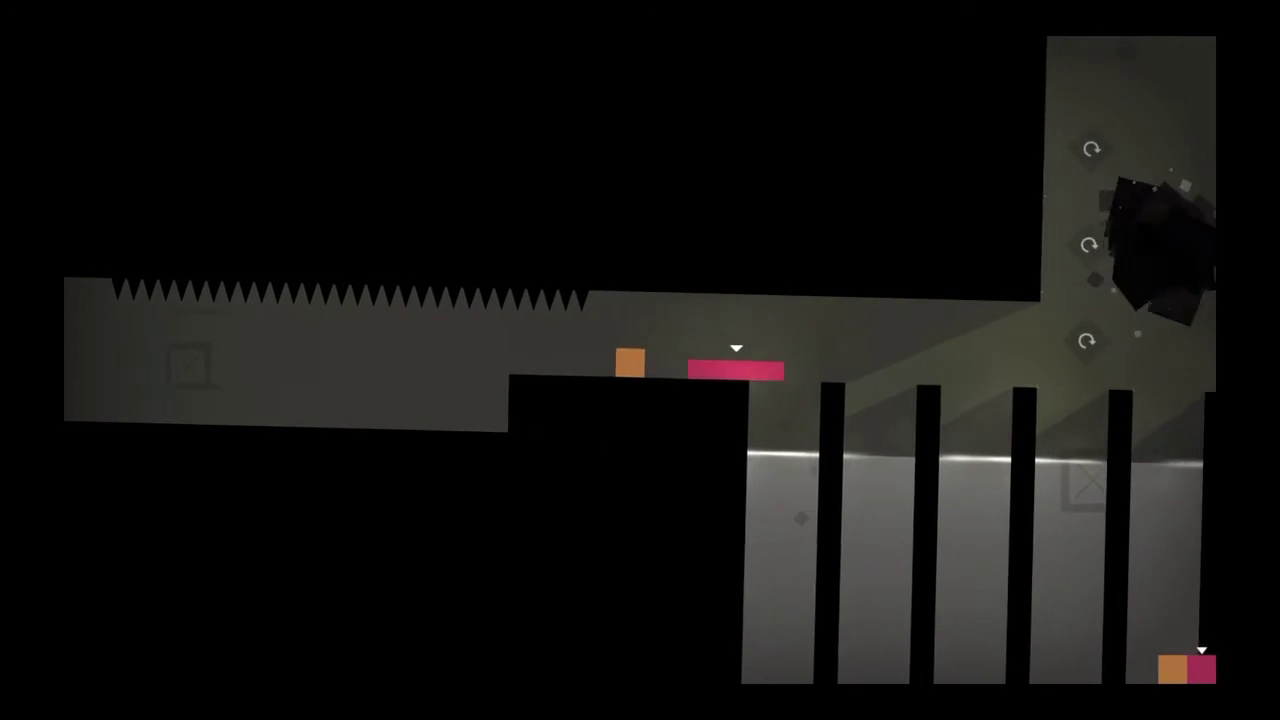
key(Right)
Step: Hop pink rightward across the pillar gaps
key(Right)
key(Up)
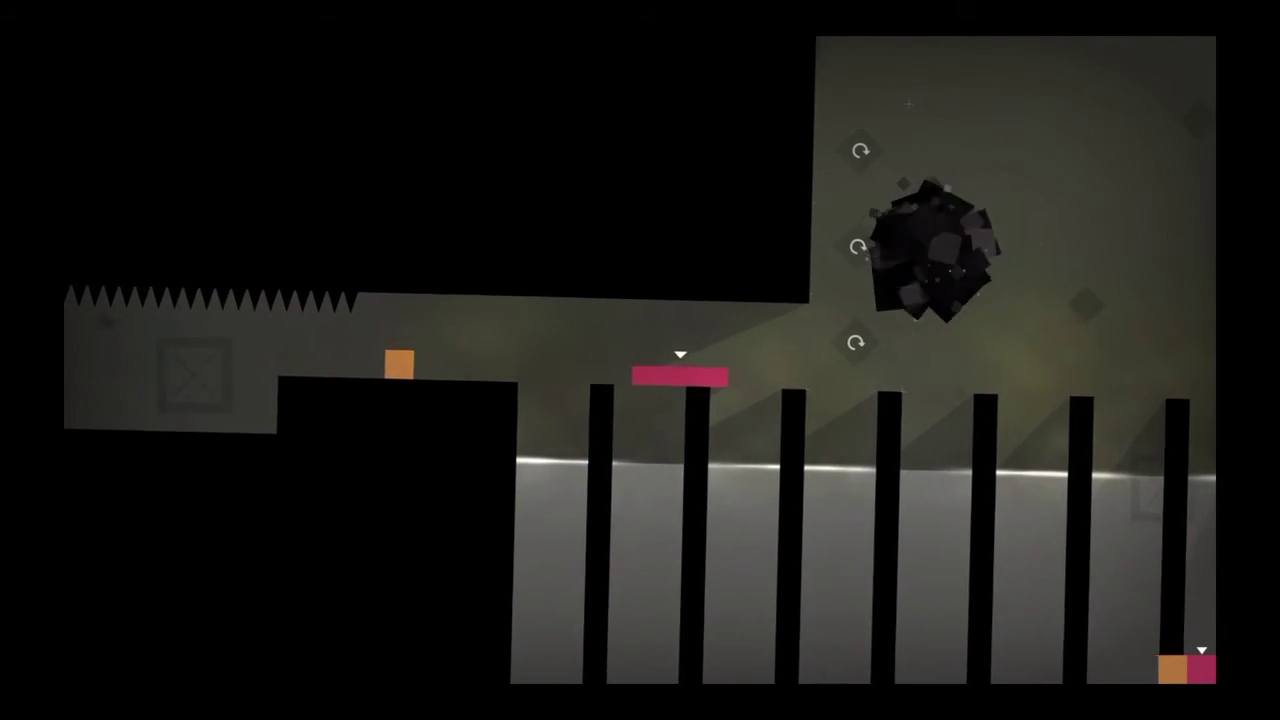
key(Up)
key(Right)
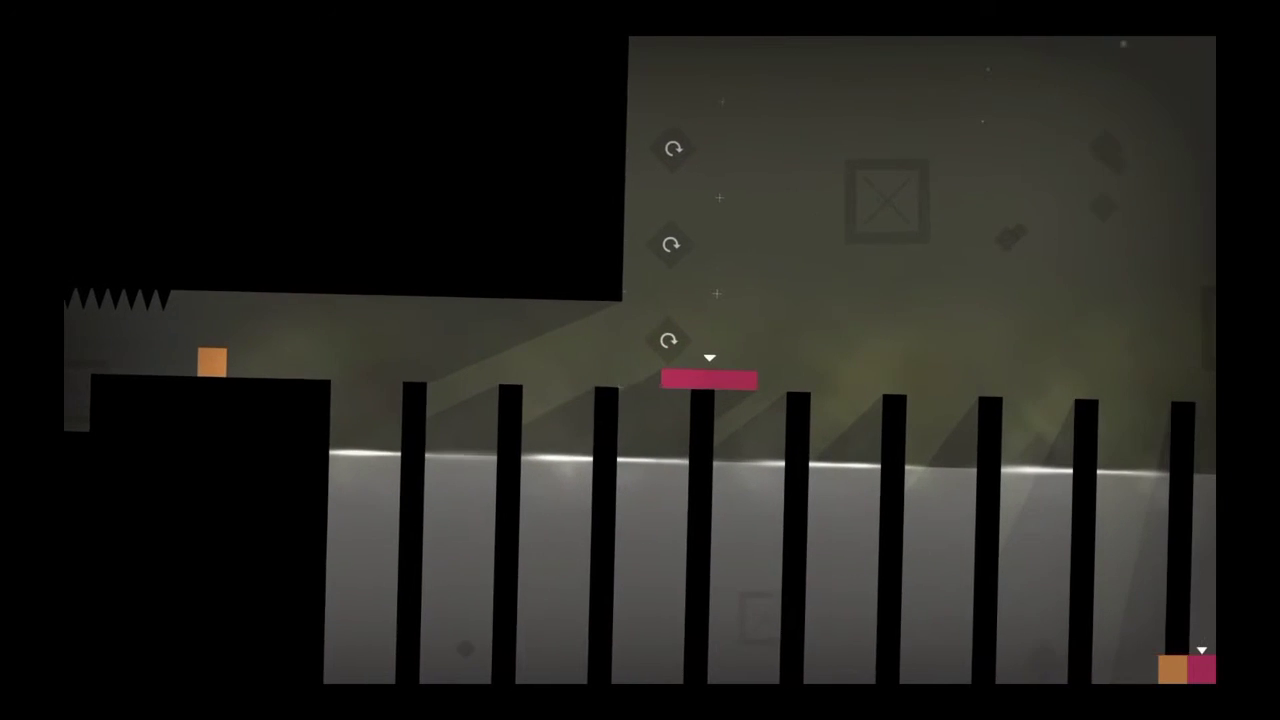
key(Right)
key(Up)
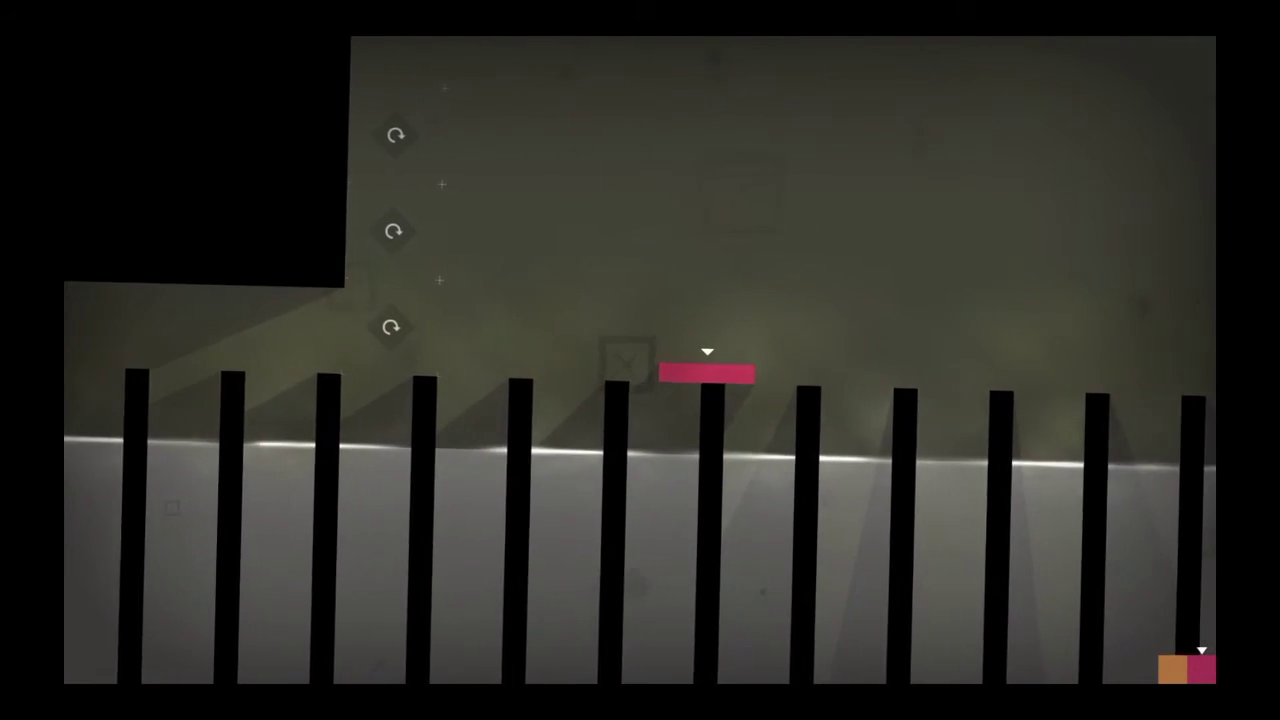
key(Right)
Step: Finish hopping pink along the pillar tops into its exit outline
key(Up)
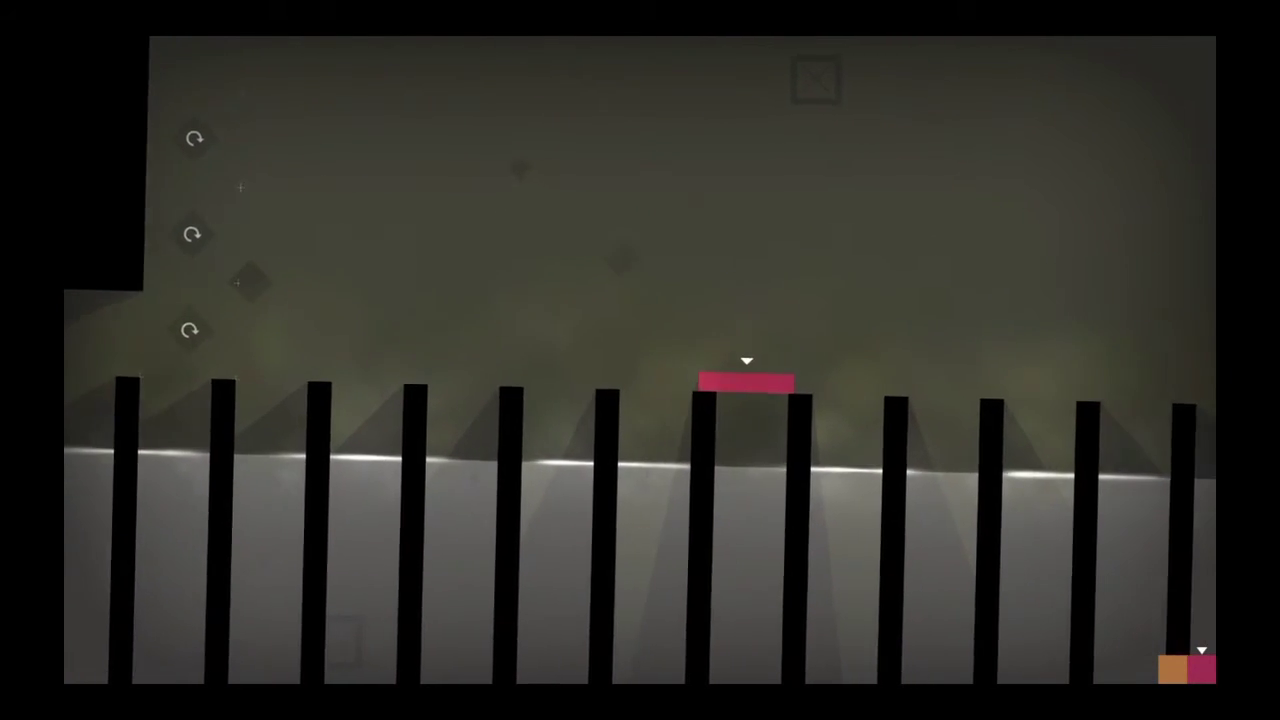
key(Up)
key(Right)
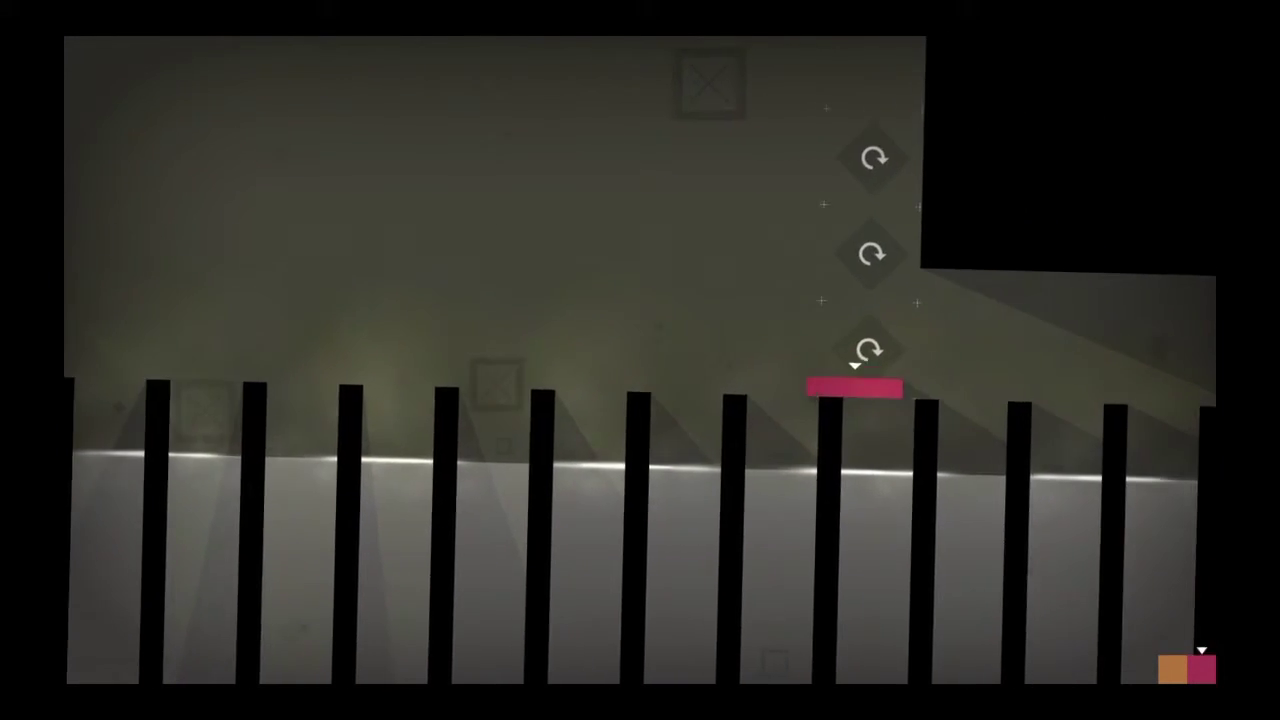
key(Right)
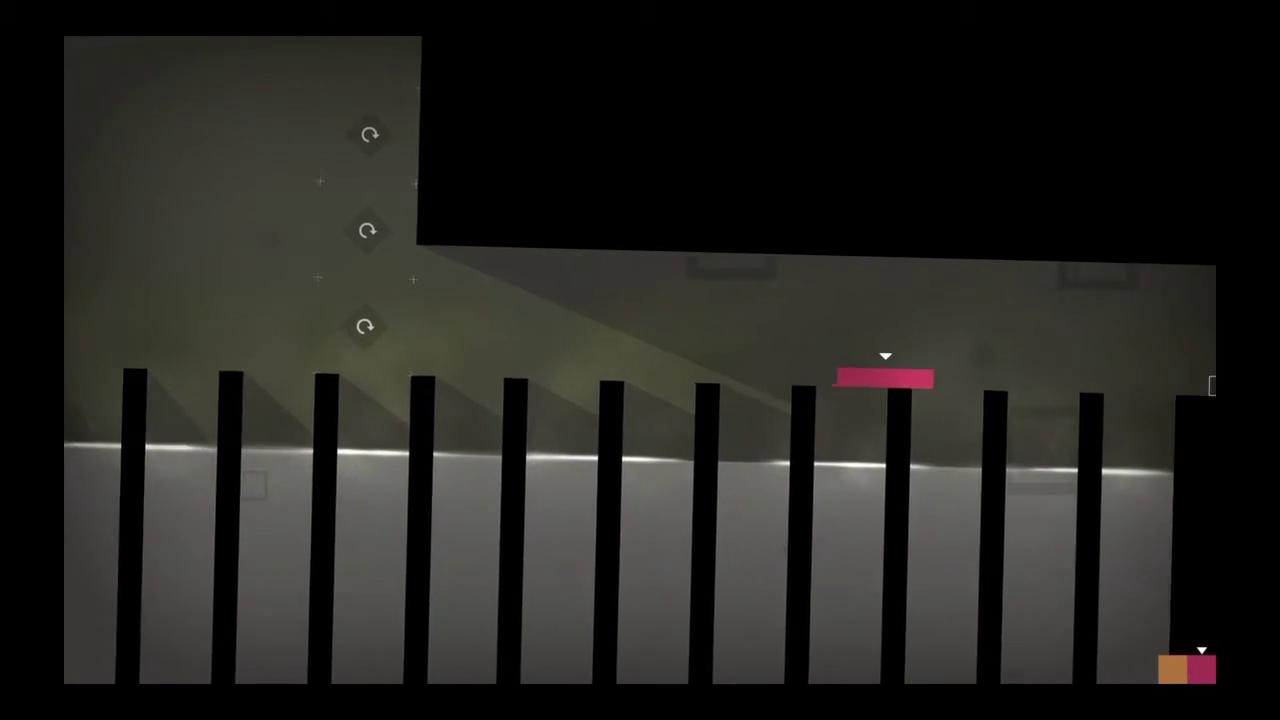
key(Right)
key(Up)
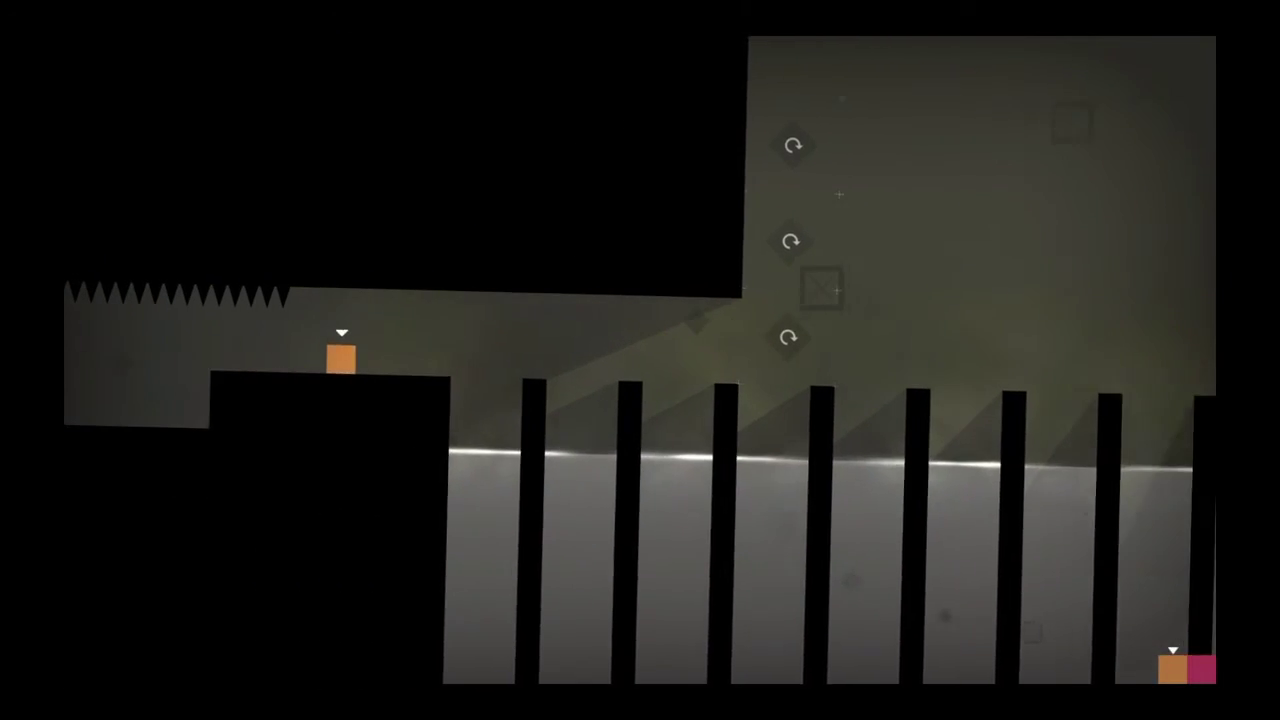
key(Right)
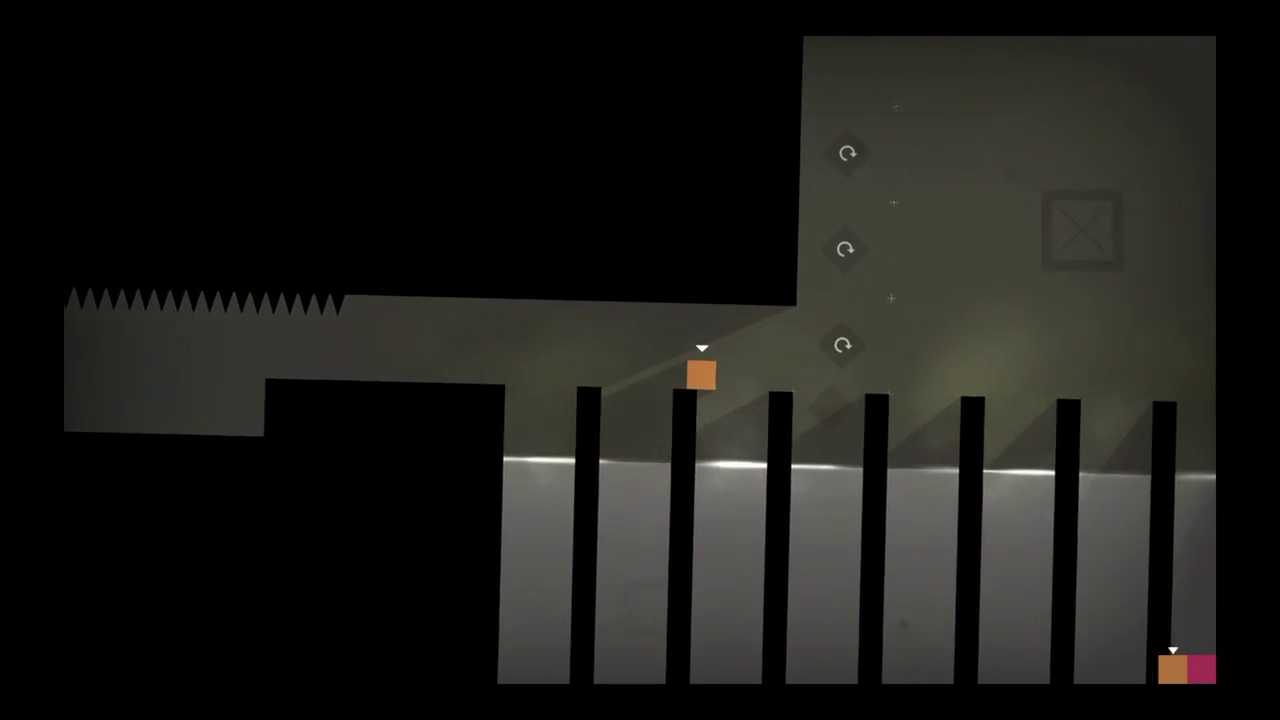
key(Right)
key(Up)
key(Up)
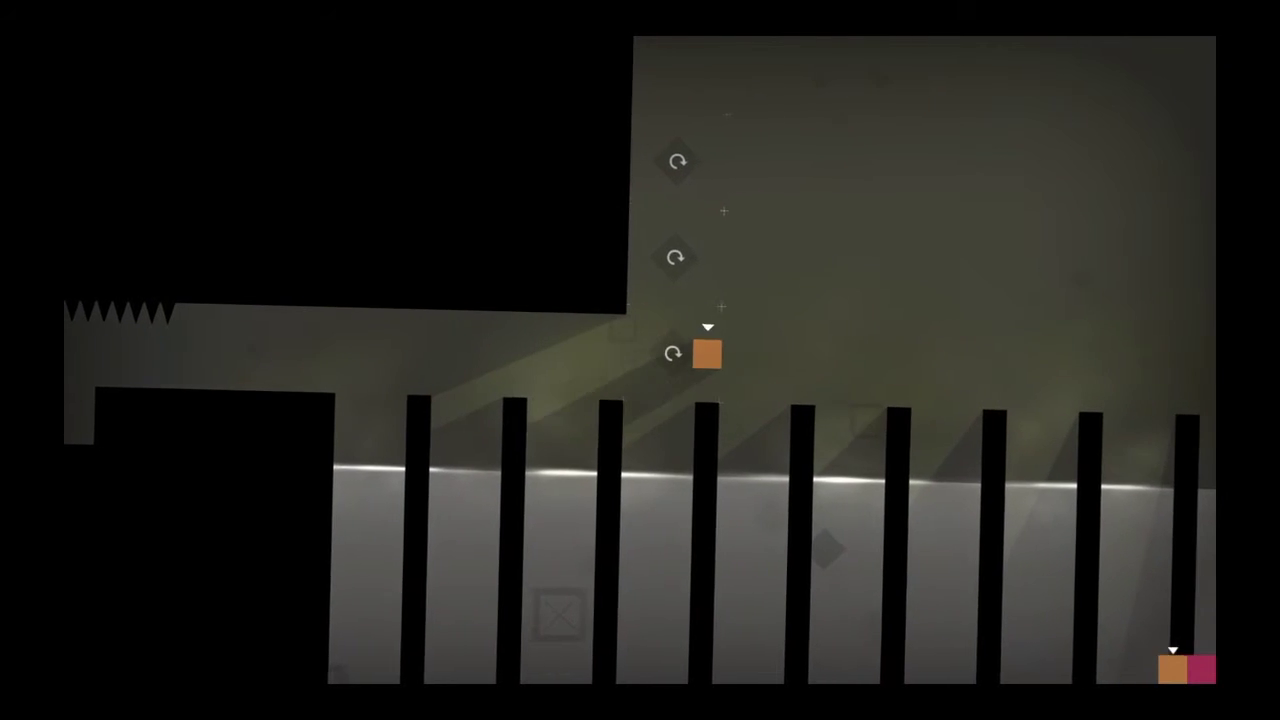
key(Up)
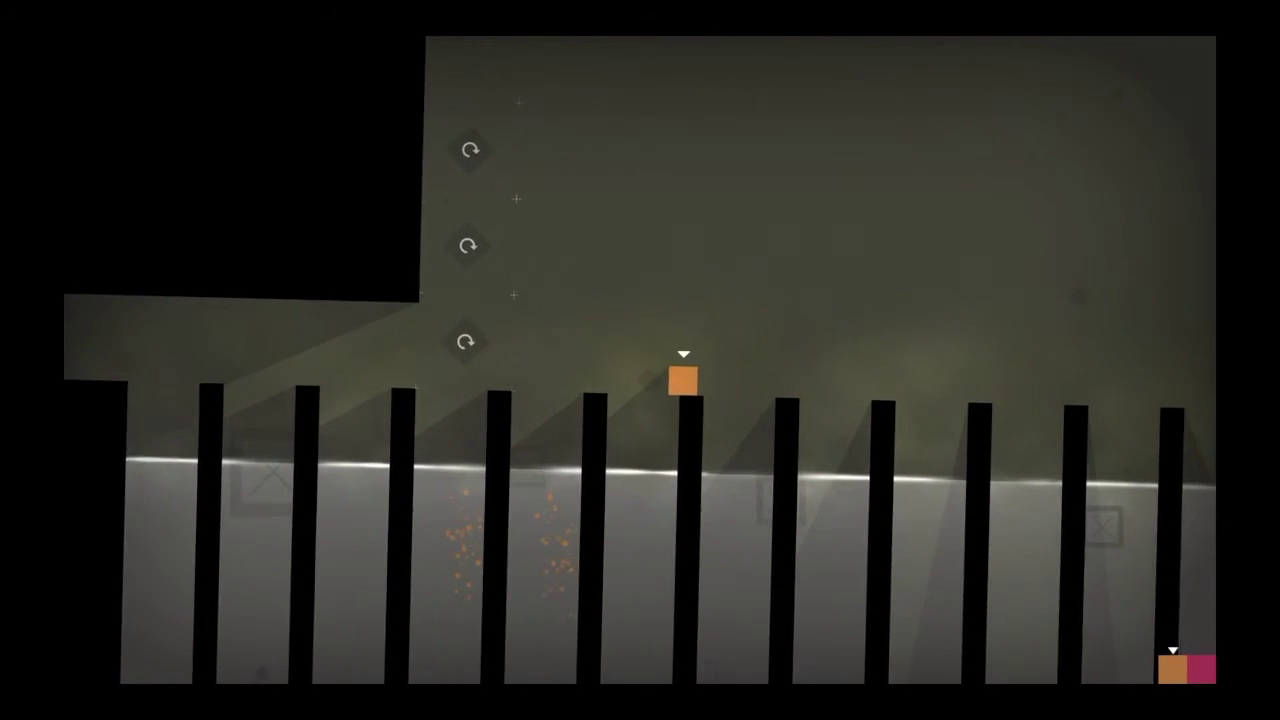
key(Up)
key(Up)
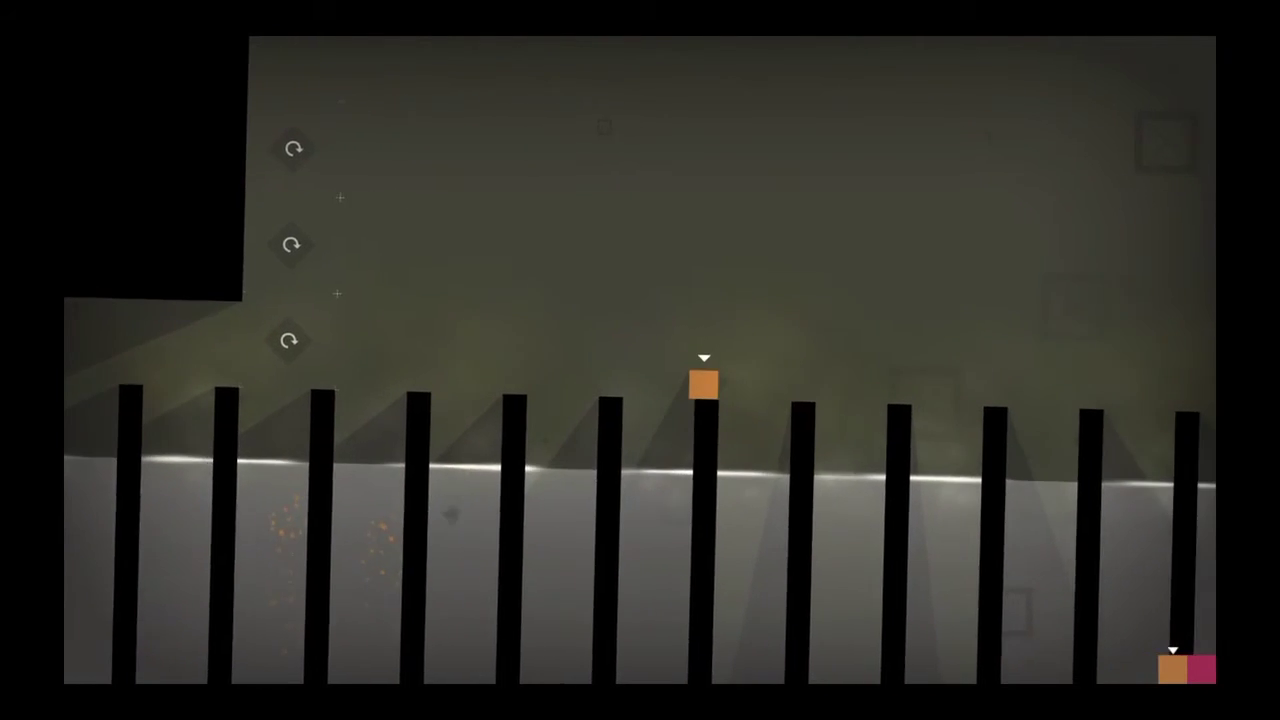
key(Up)
key(Up)
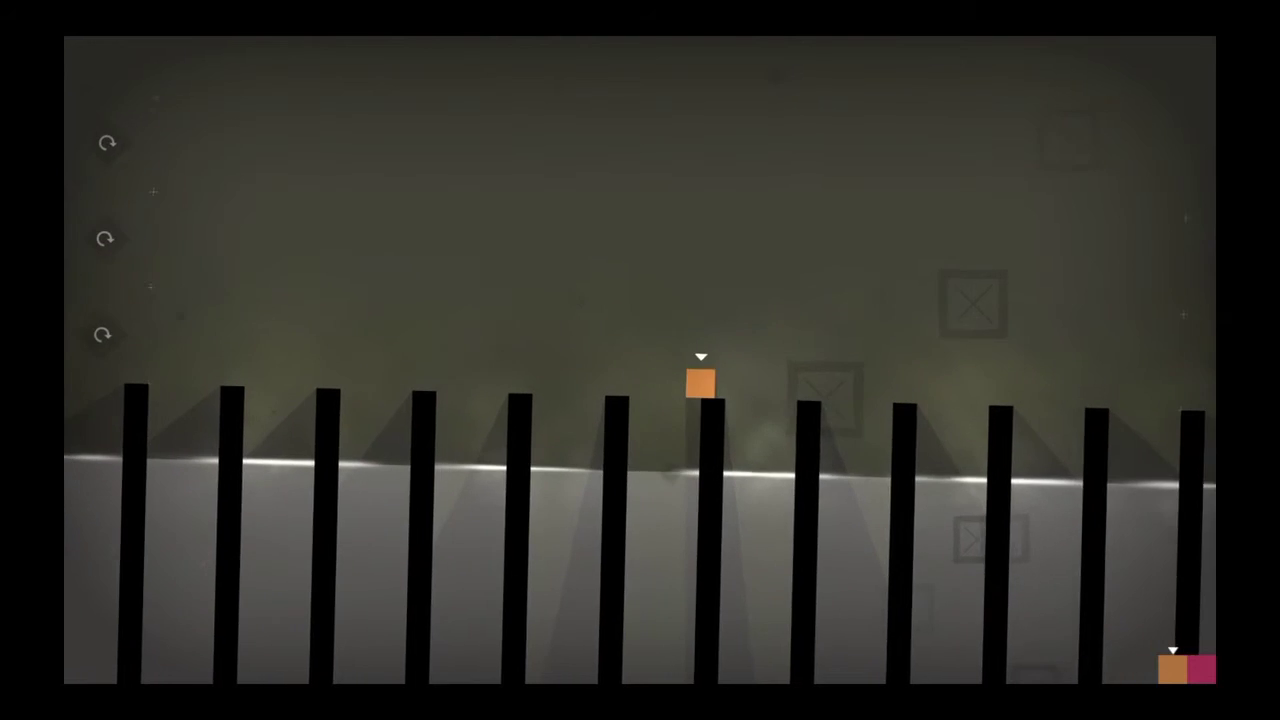
key(Up)
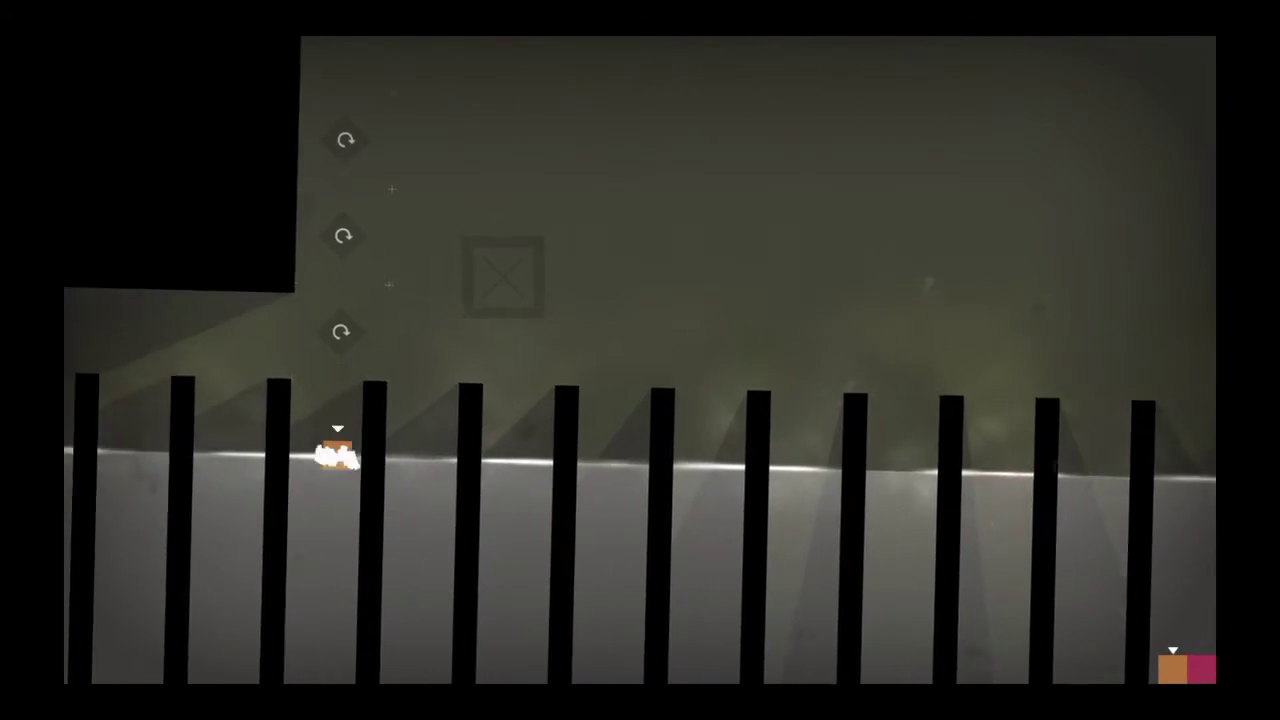
key(Right)
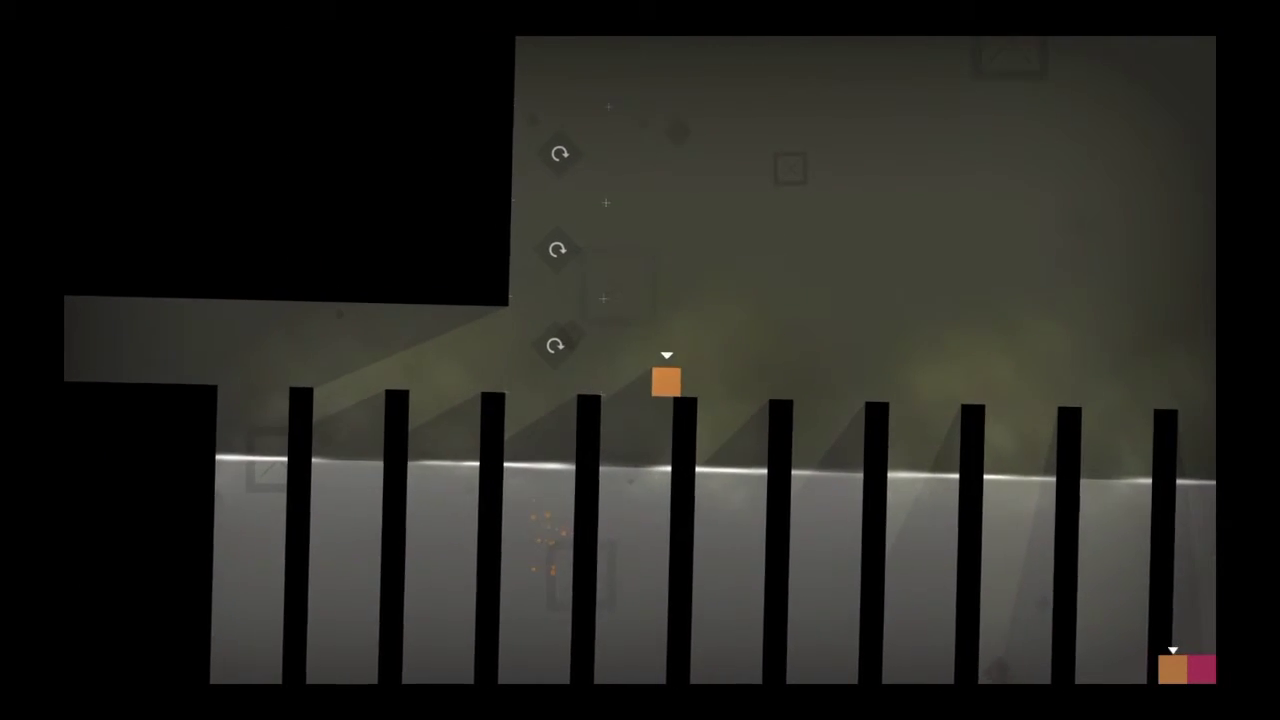
key(Up)
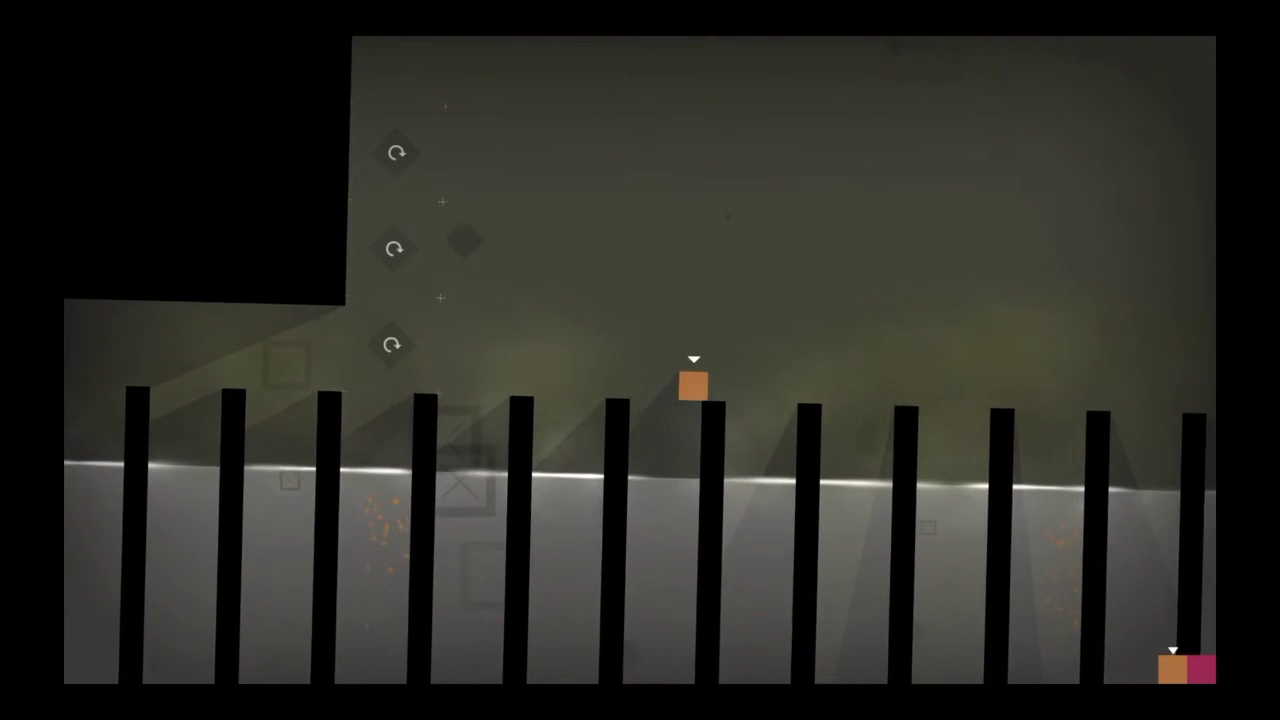
key(Up)
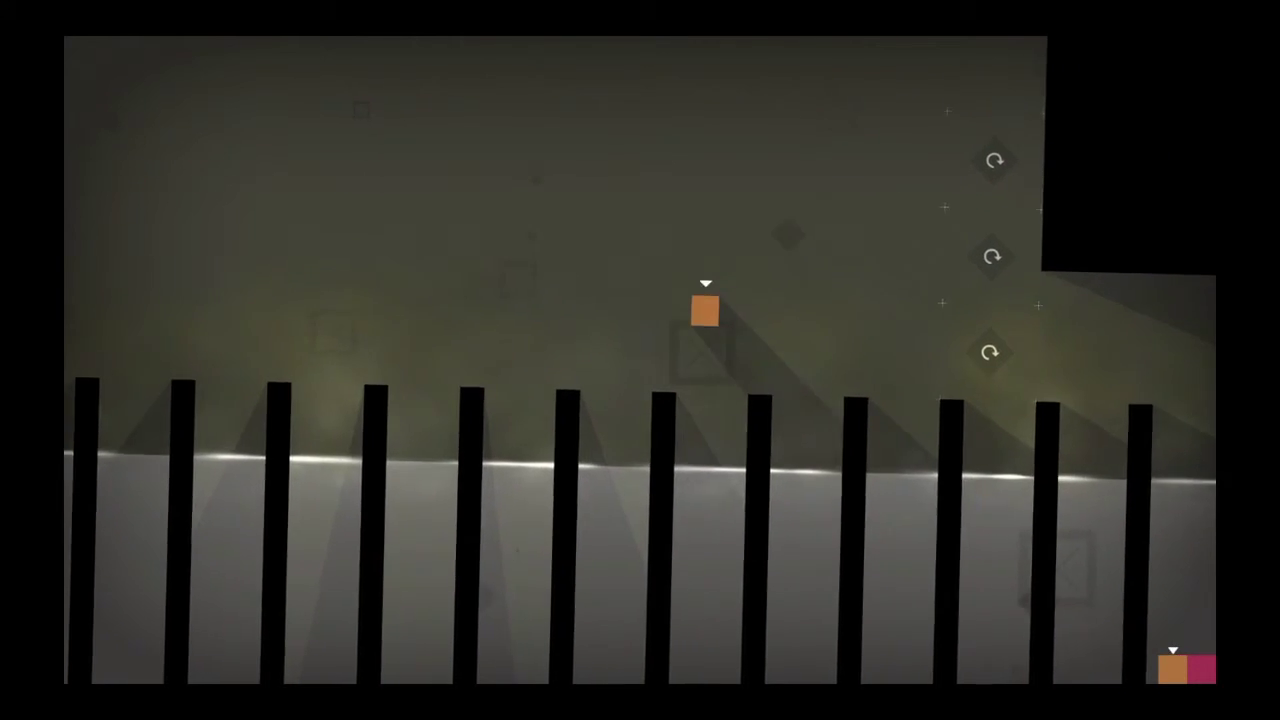
key(Right)
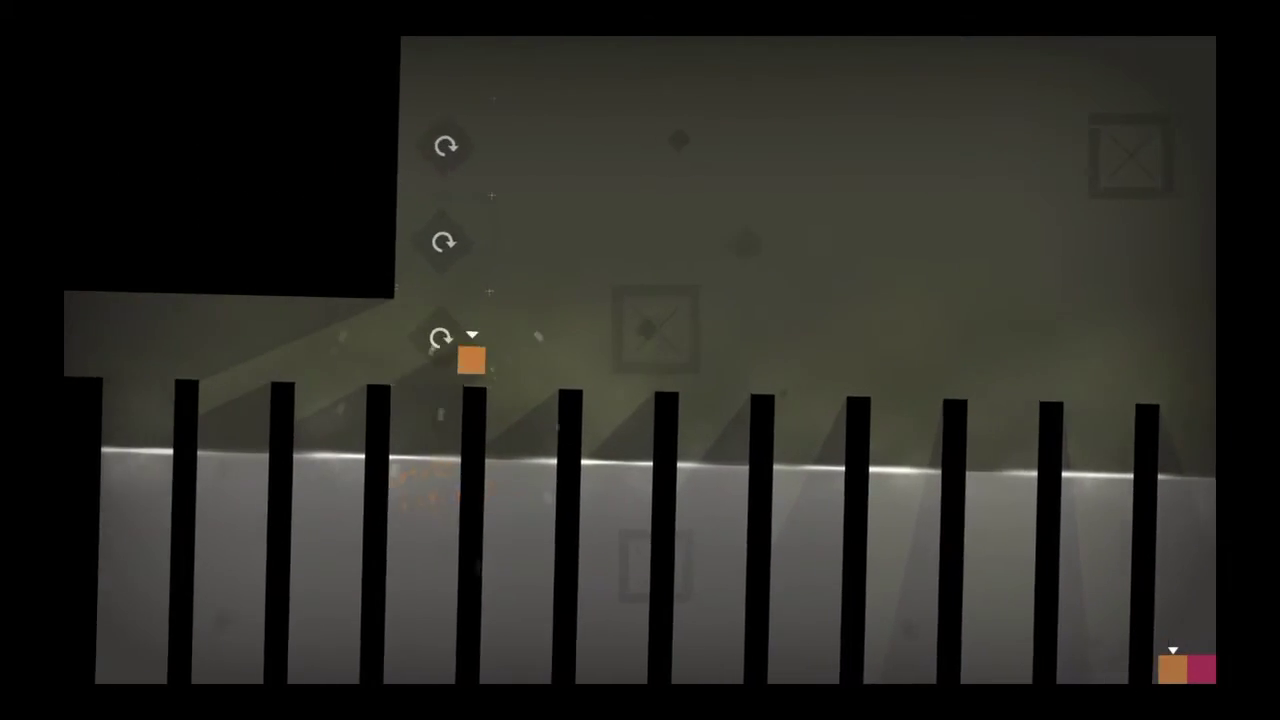
key(Right)
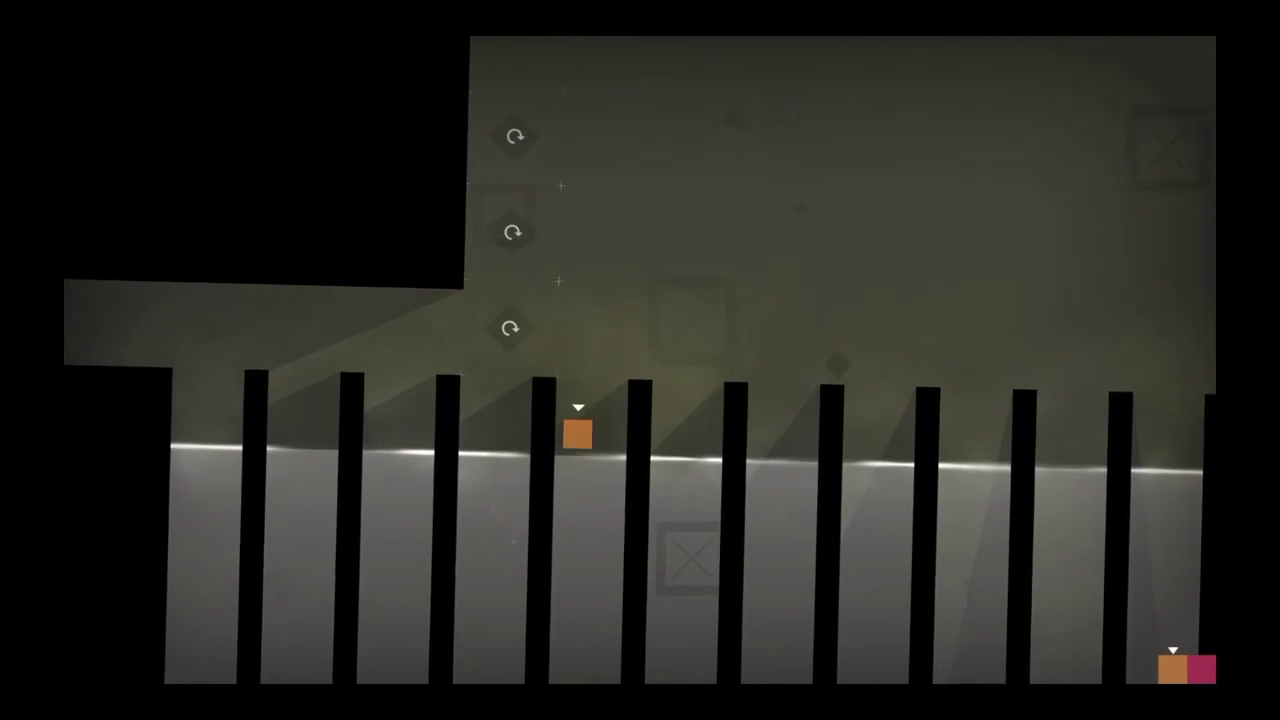
key(Right)
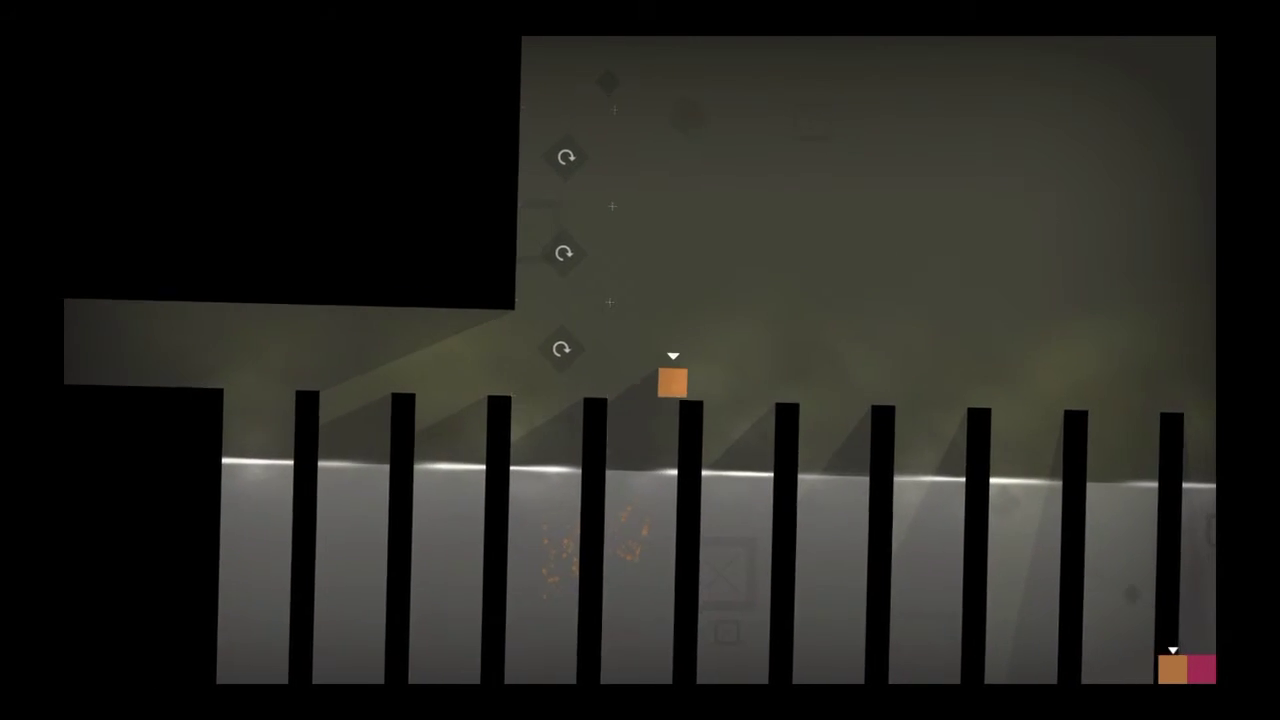
key(Right)
key(Up)
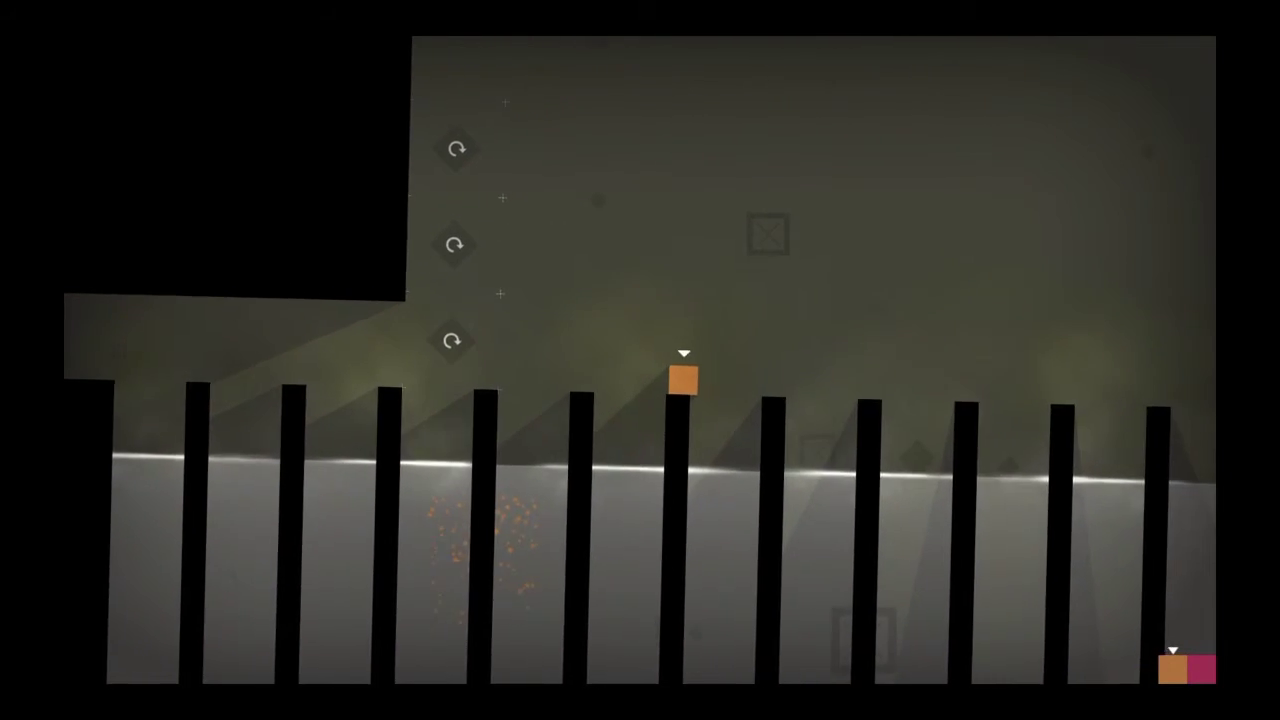
key(Up)
key(Right)
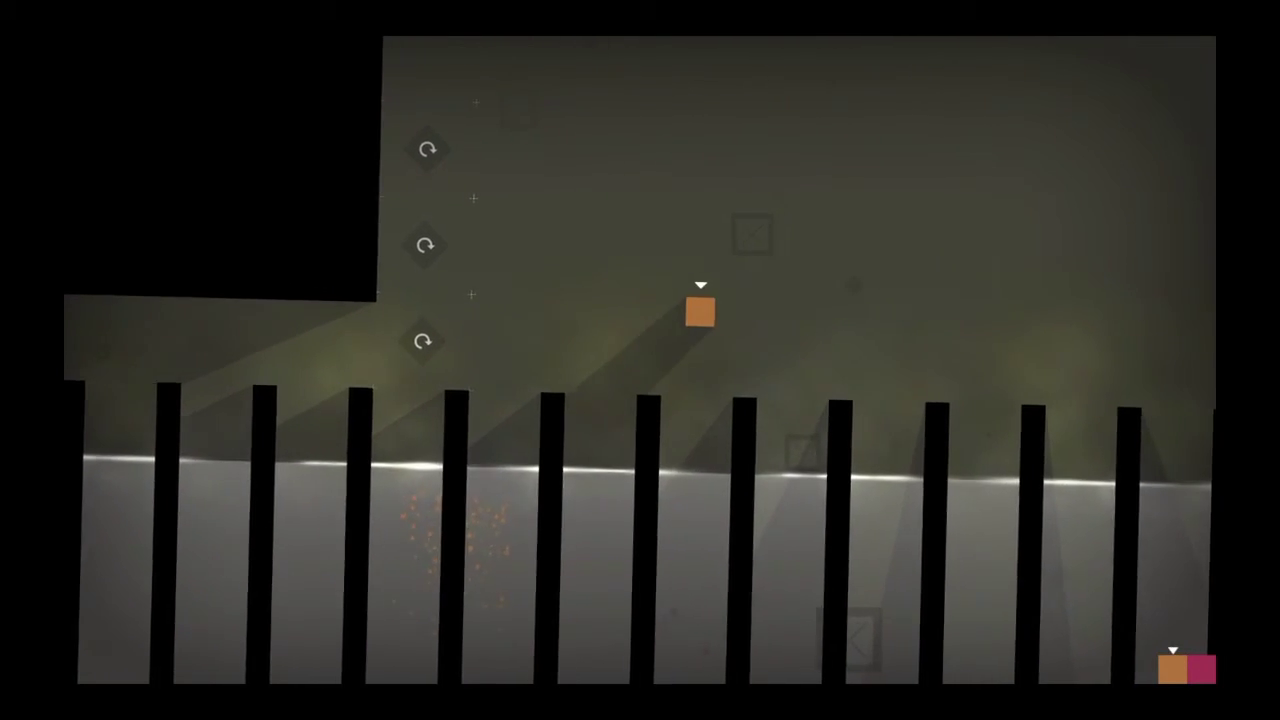
key(Up)
key(Up)
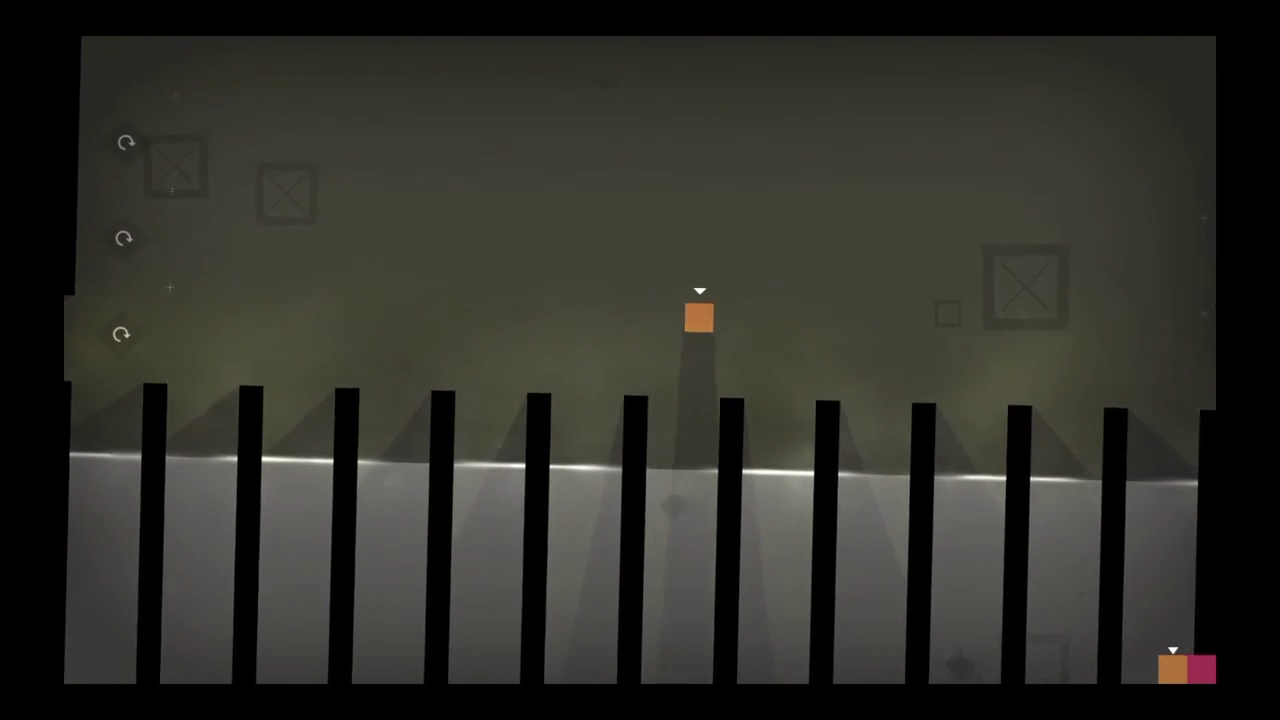
key(Up)
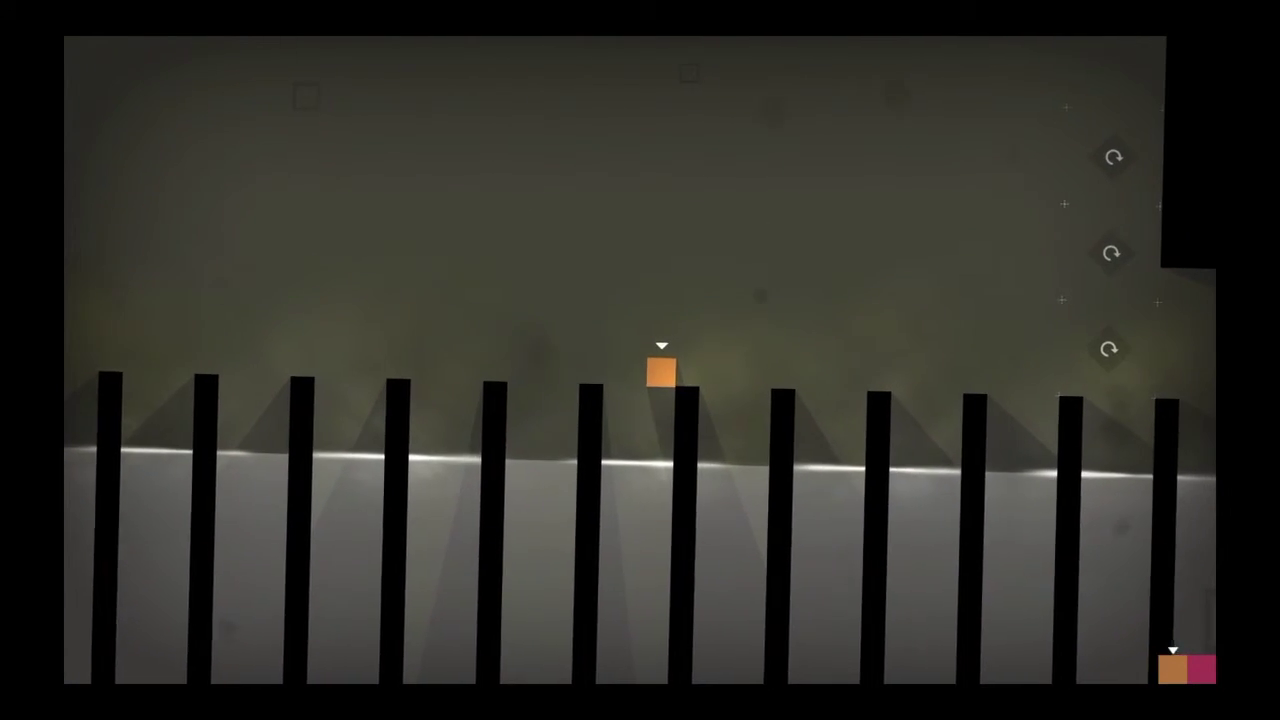
key(Up)
key(Right)
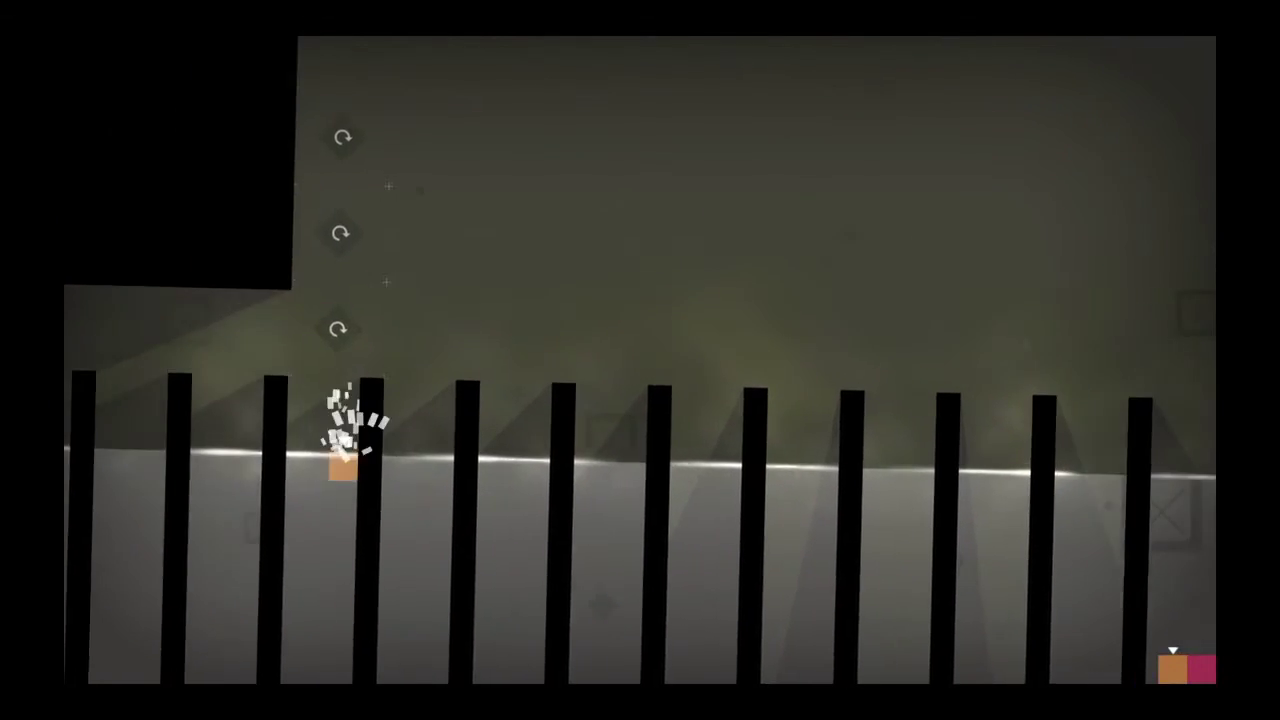
Step: Jump the respawned orange block right from the checkpoint onto the pillars
key(Up)
key(Right)
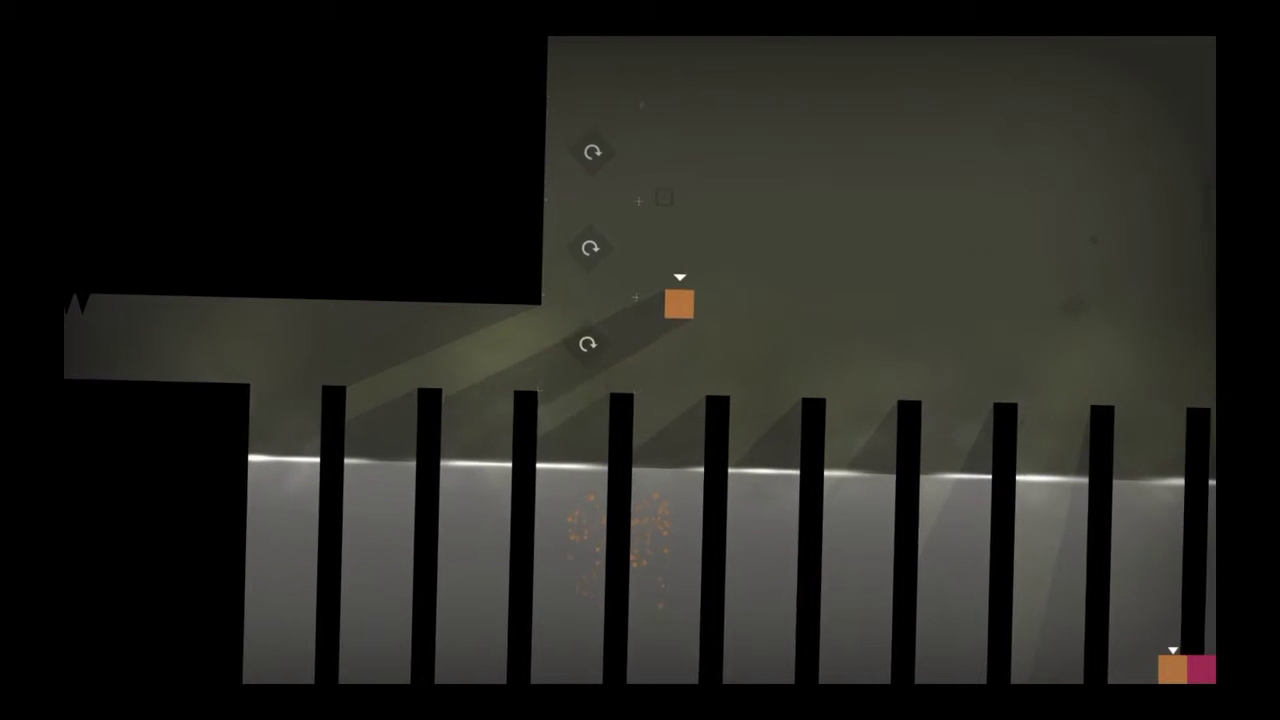
key(Right)
key(Up)
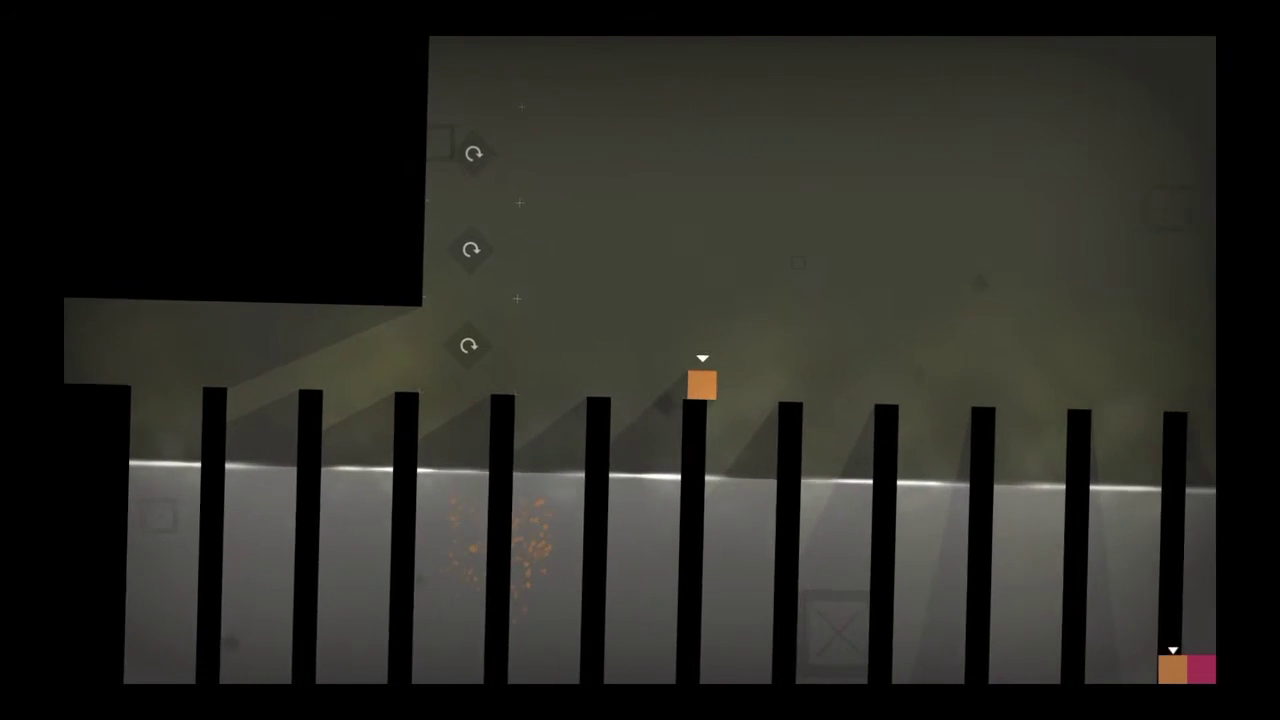
key(Up)
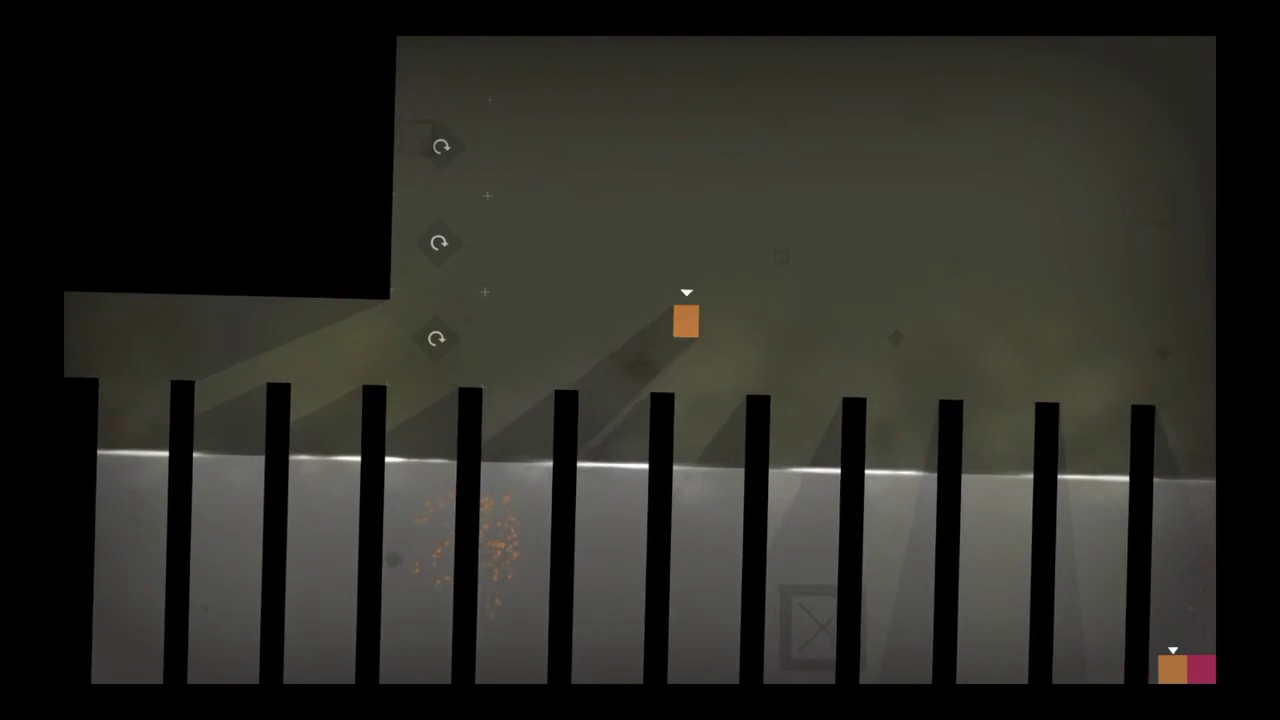
key(Up)
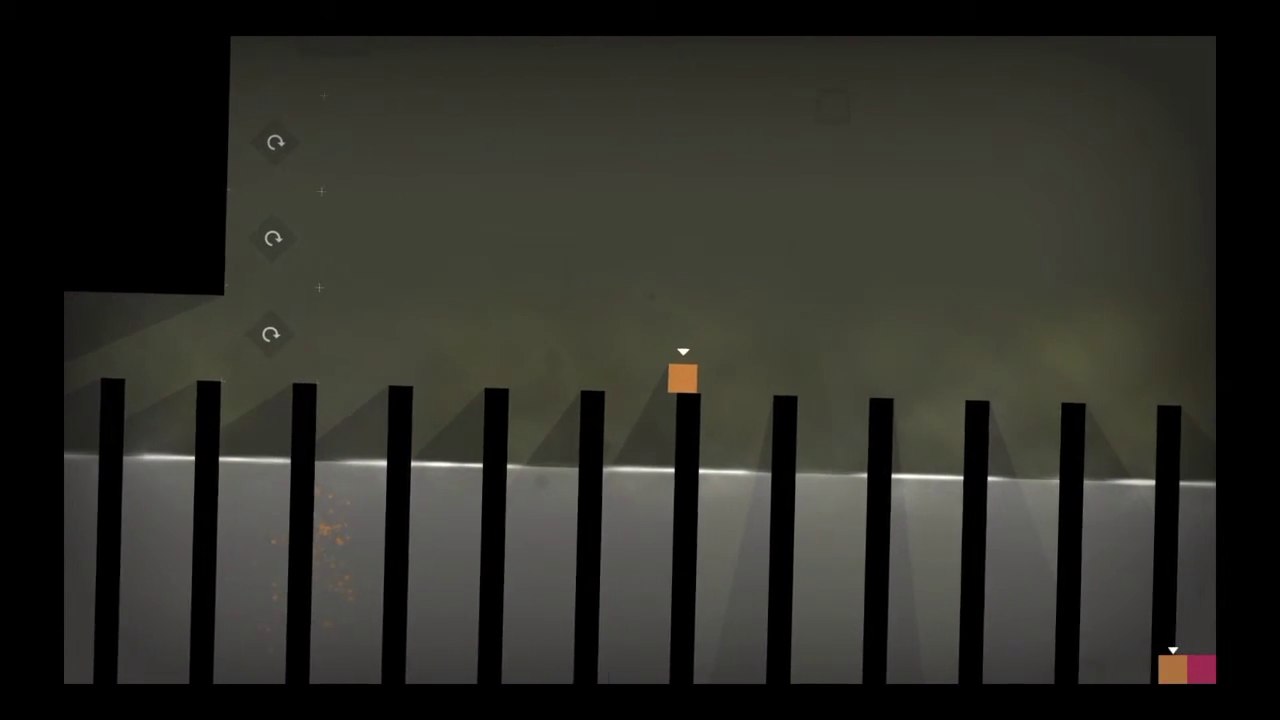
key(Up)
key(Up)
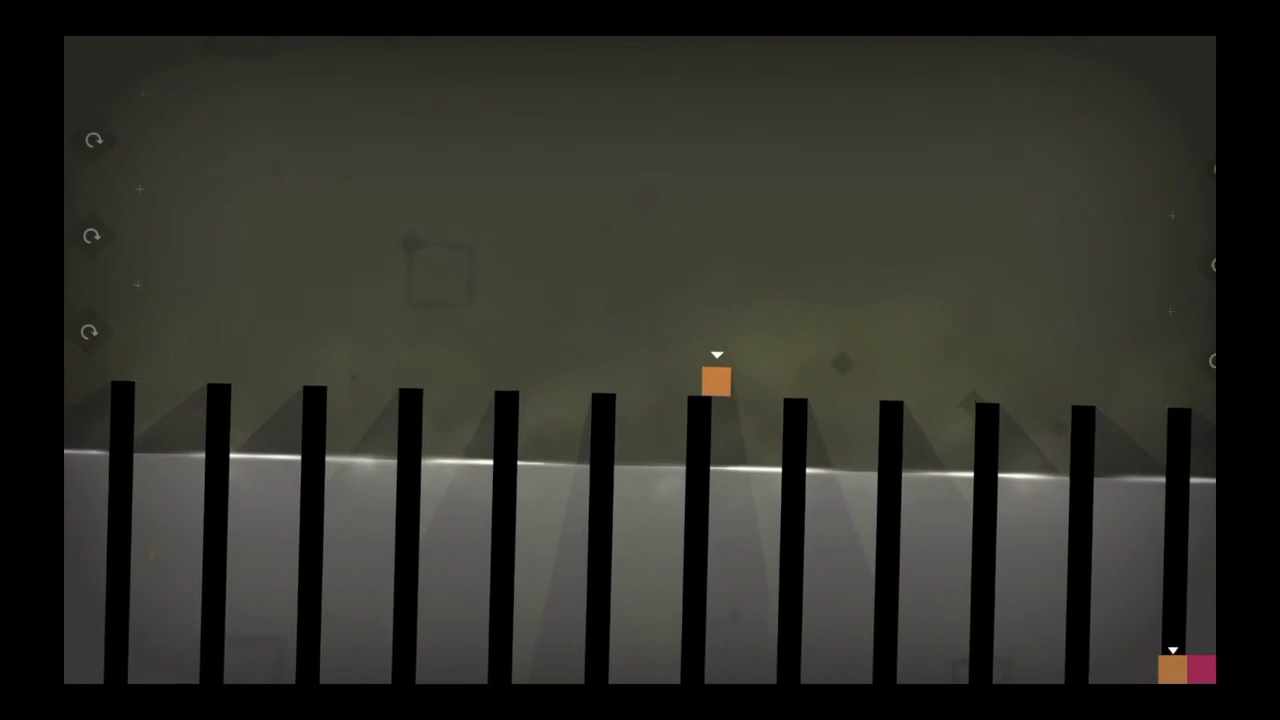
key(Up)
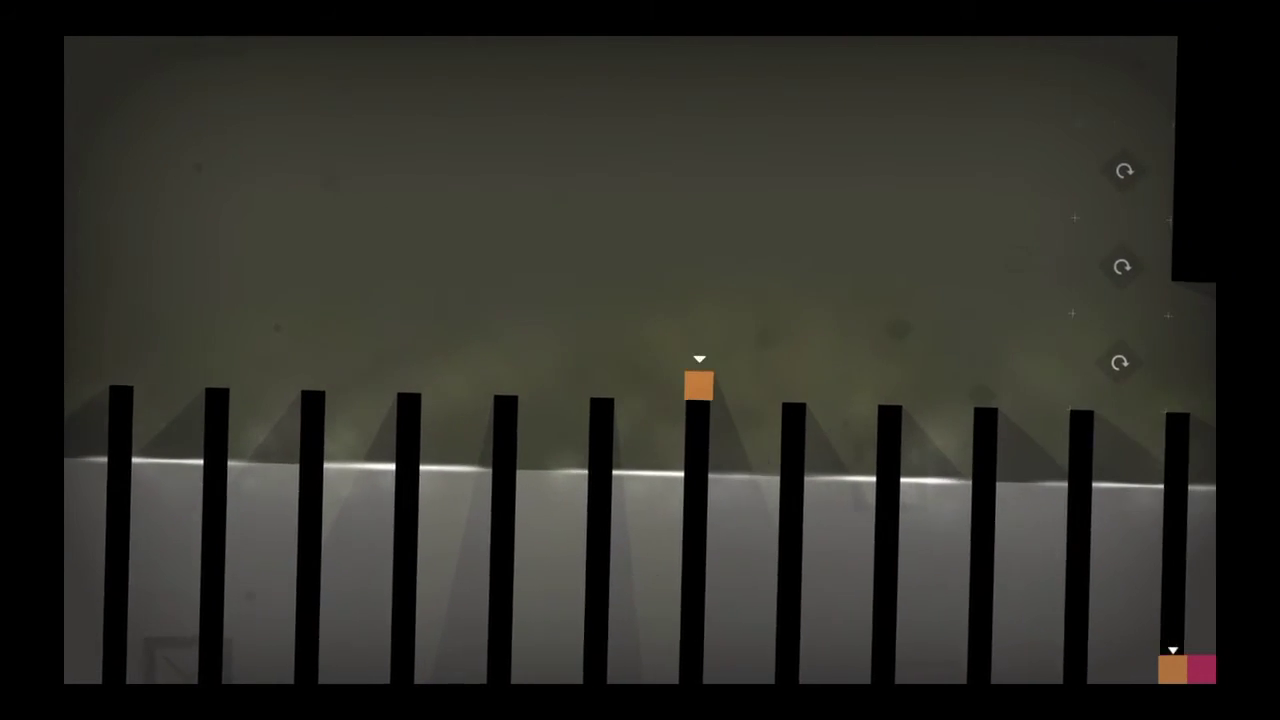
key(Up)
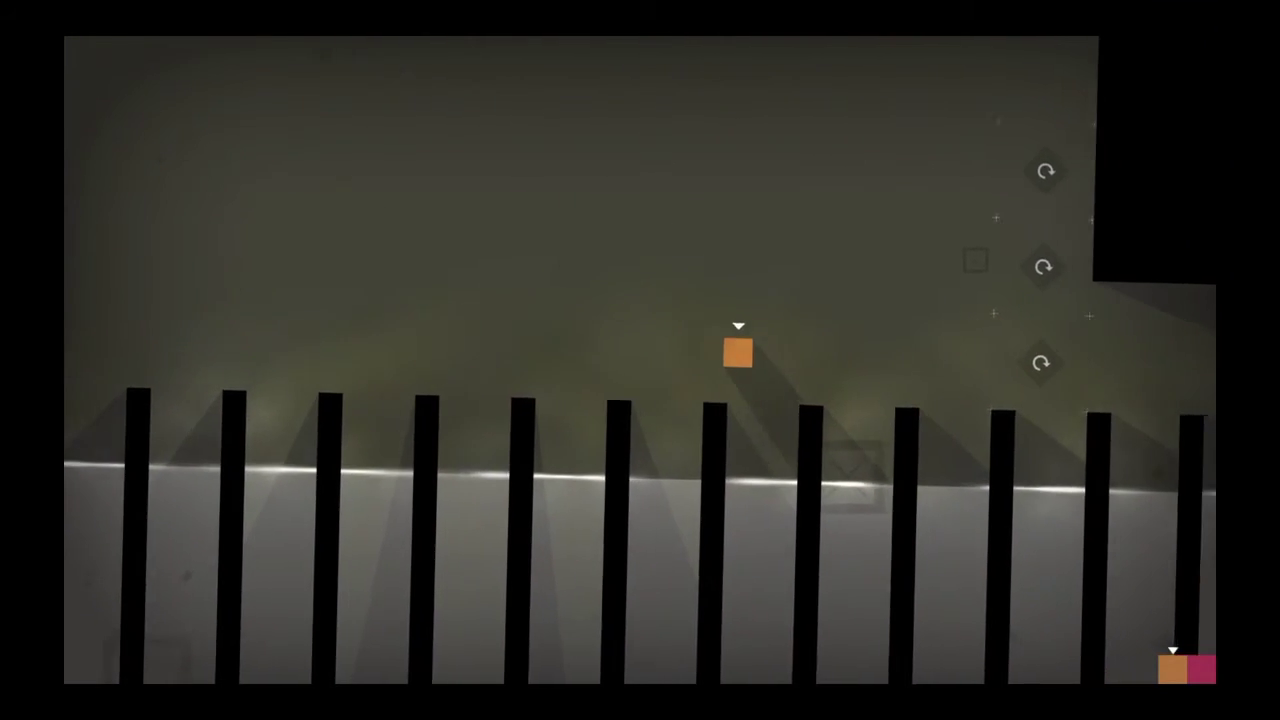
Step: After respawning again, hop orange rightward across the pillar tops
key(Right)
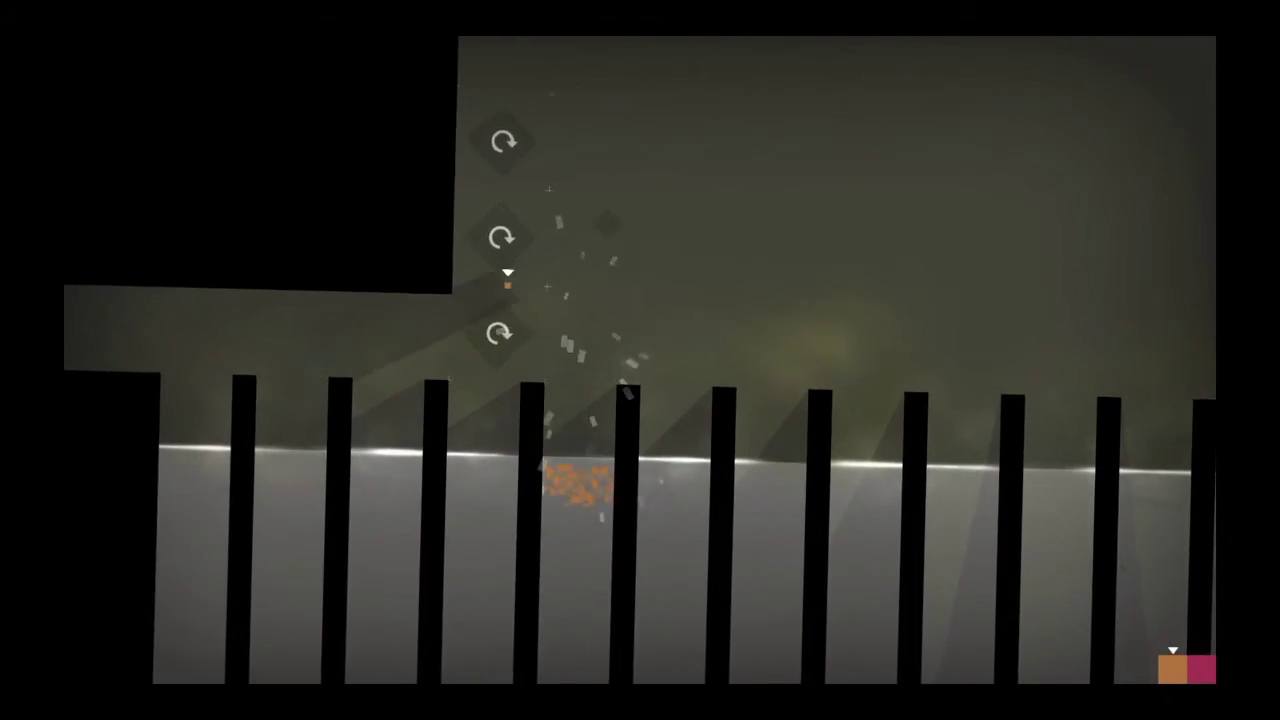
key(Right)
key(Up)
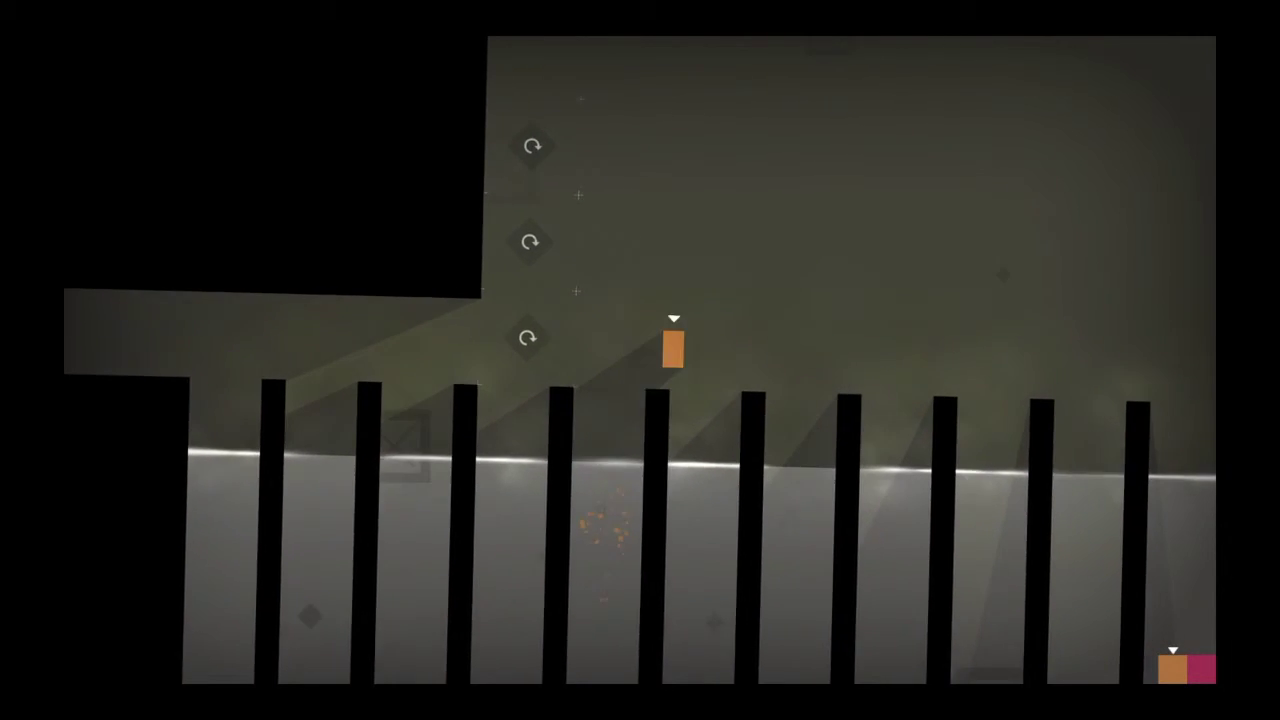
key(Right)
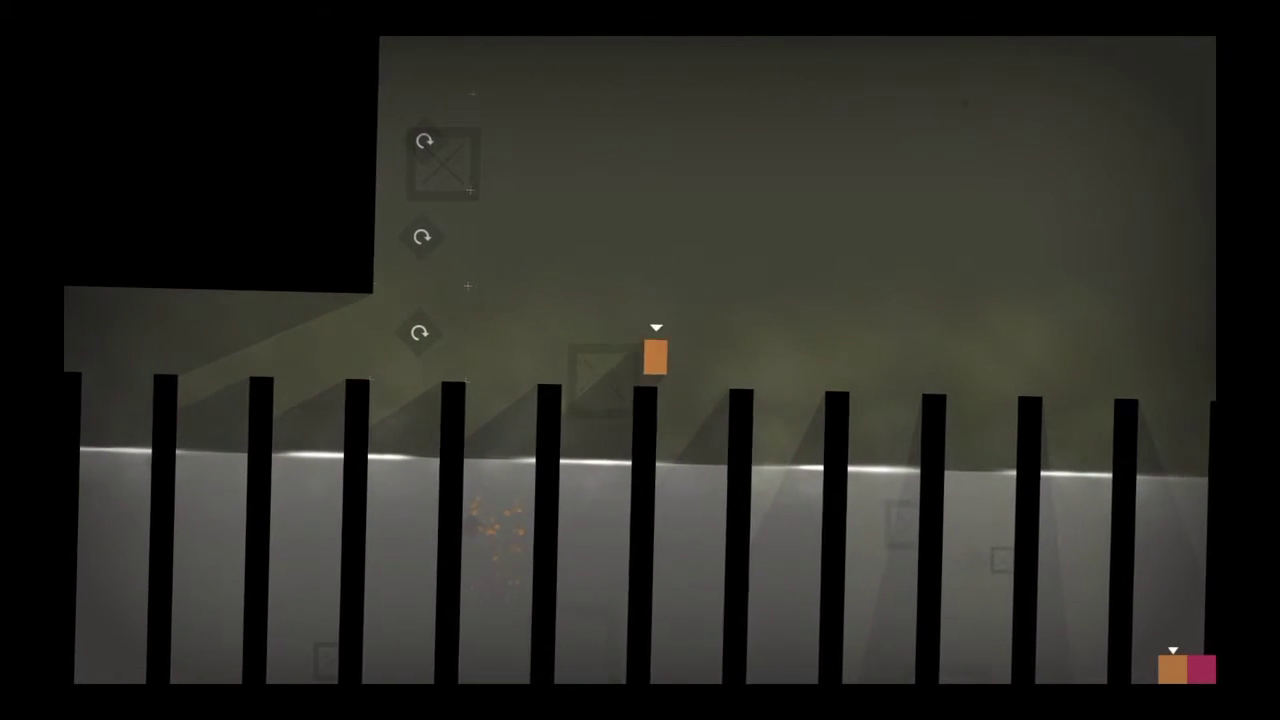
key(Right)
key(Up)
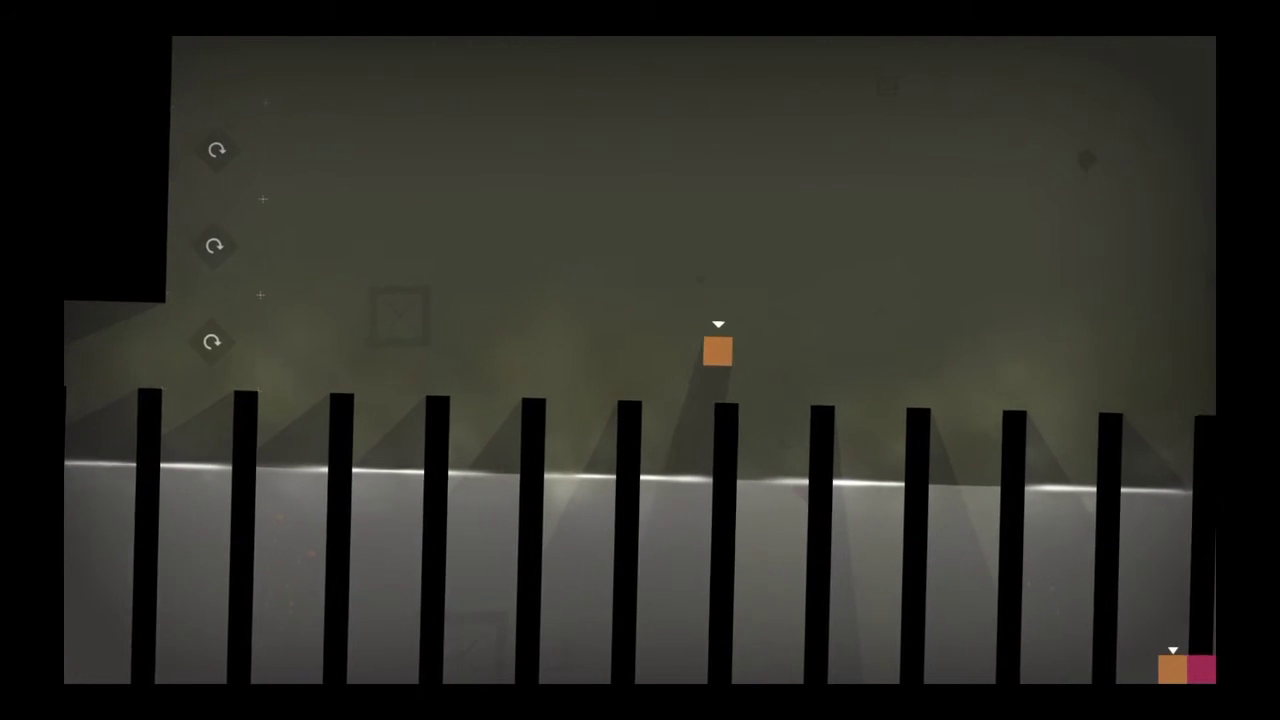
key(Right)
key(Up)
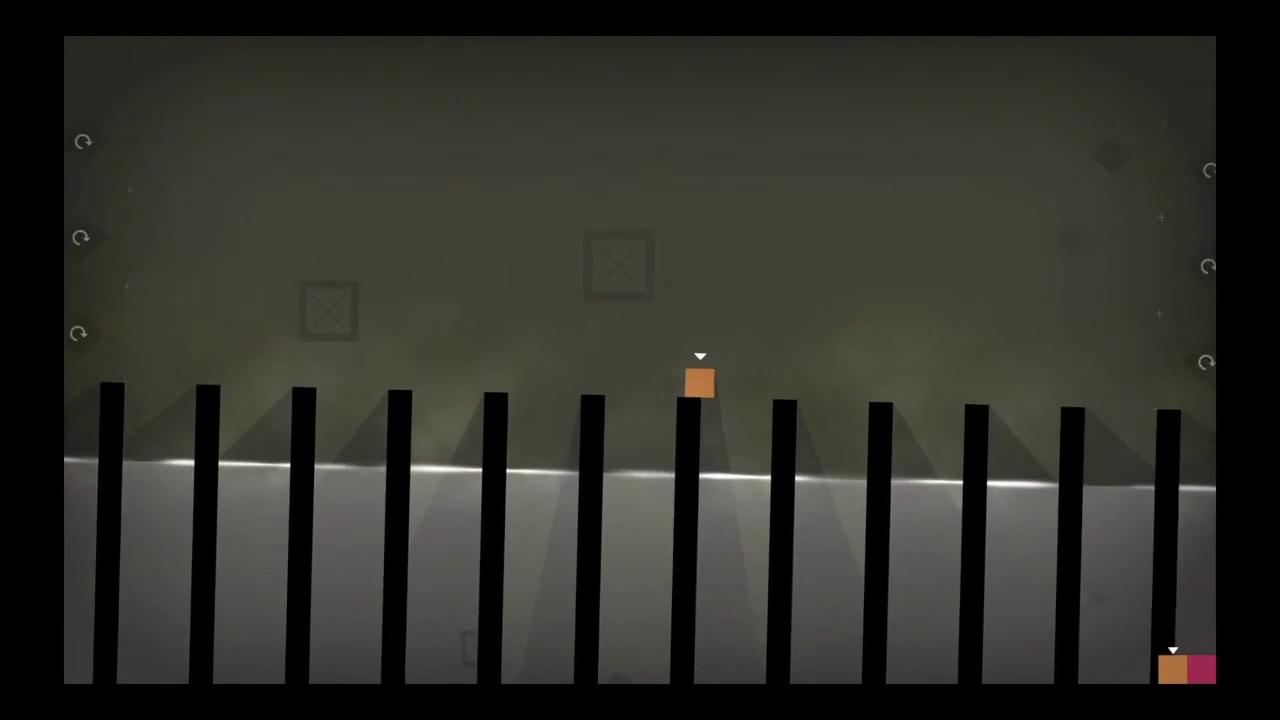
key(Up)
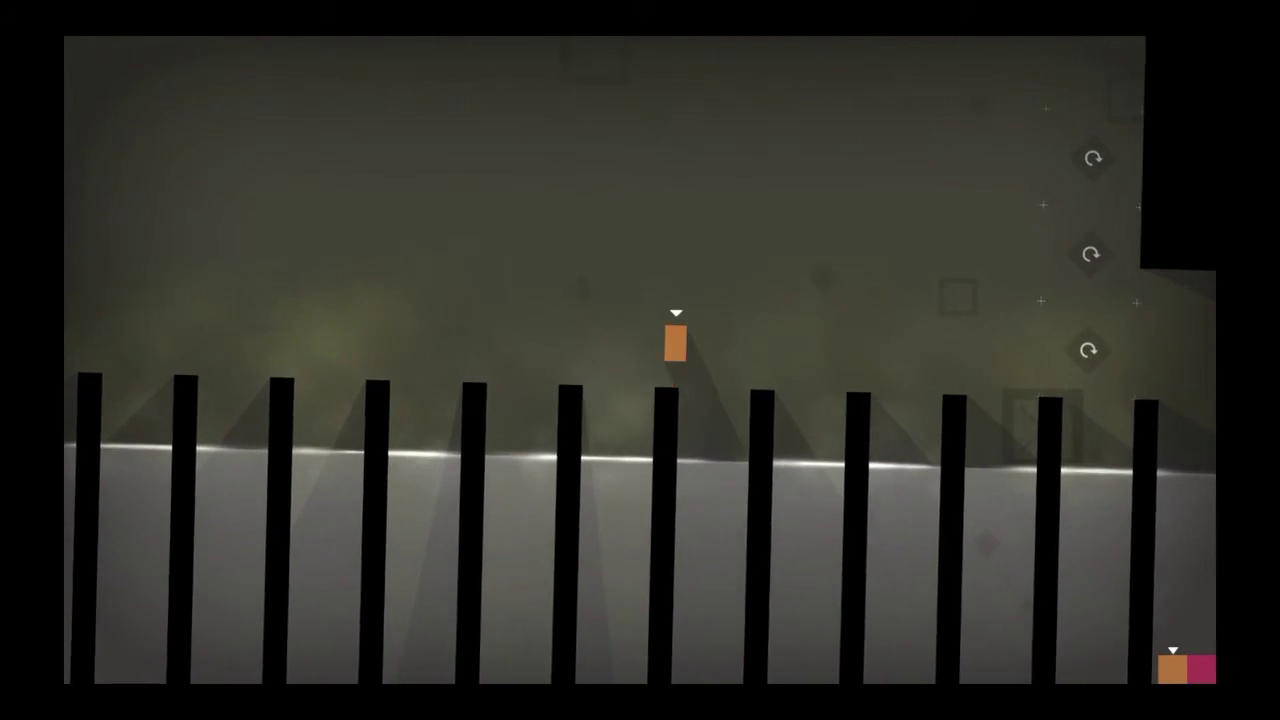
Step: Keep hopping orange along the pillars toward the exit
key(Right)
key(Up)
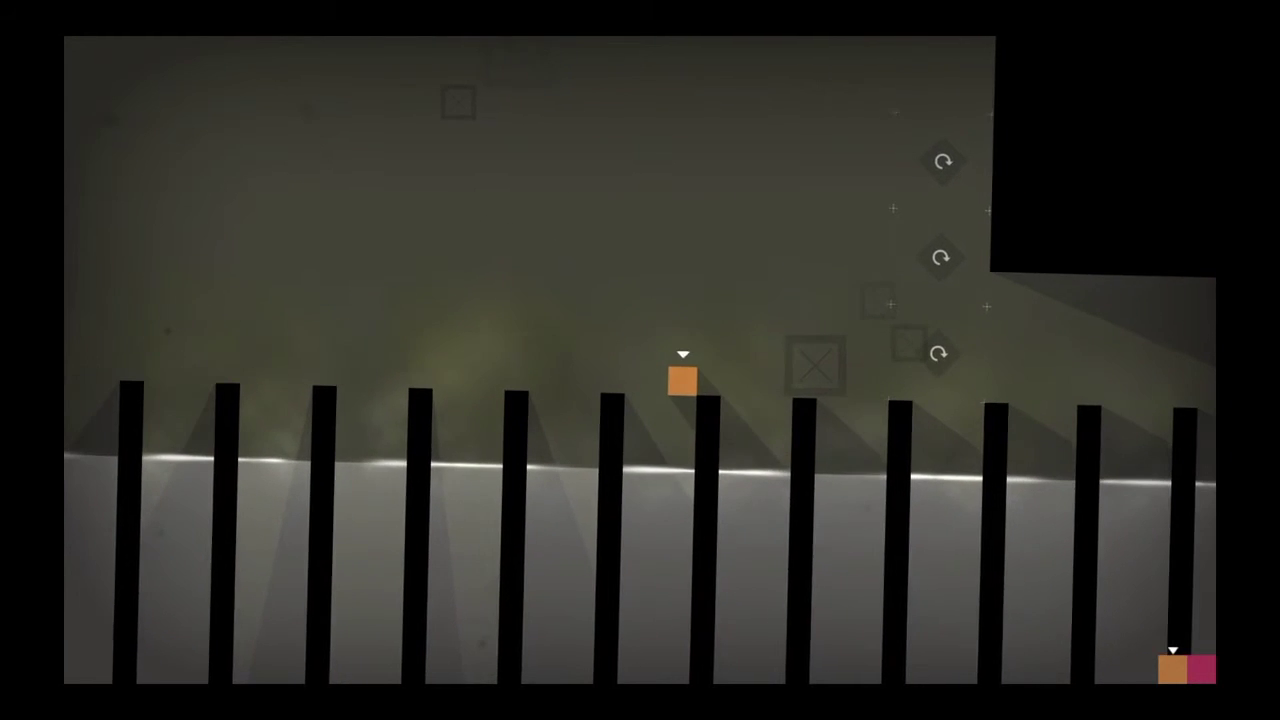
key(Right)
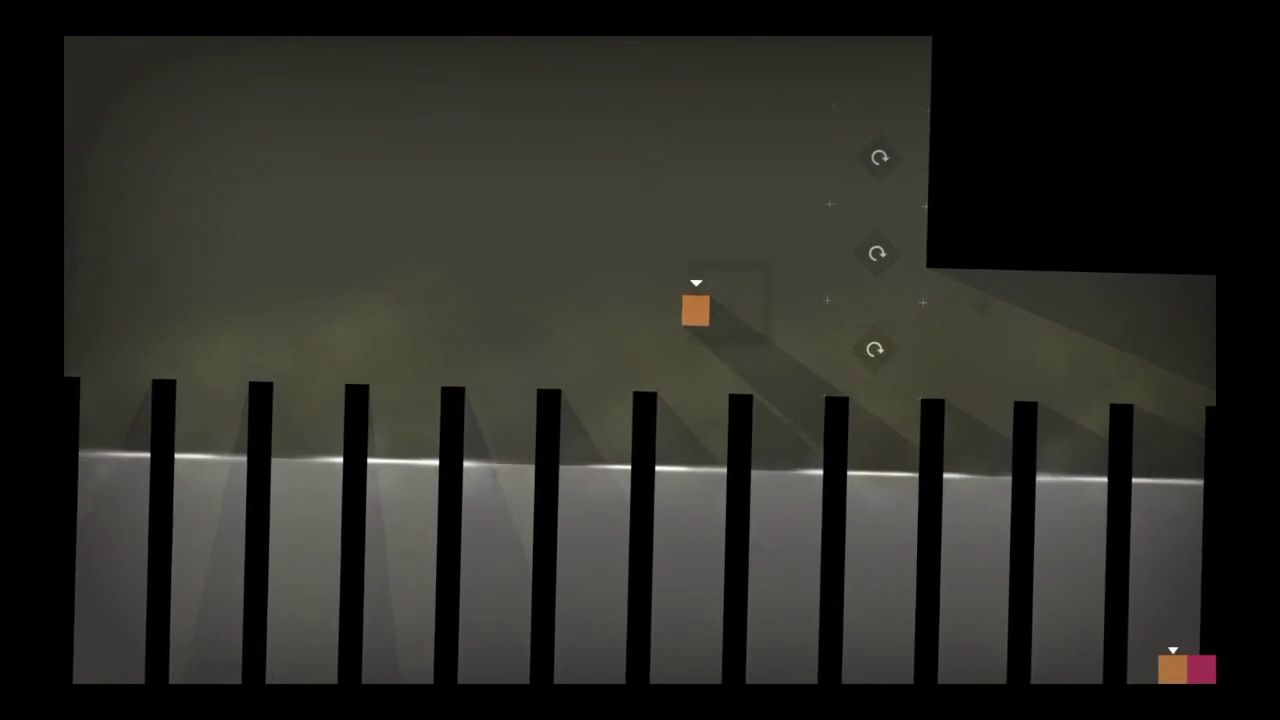
key(Up)
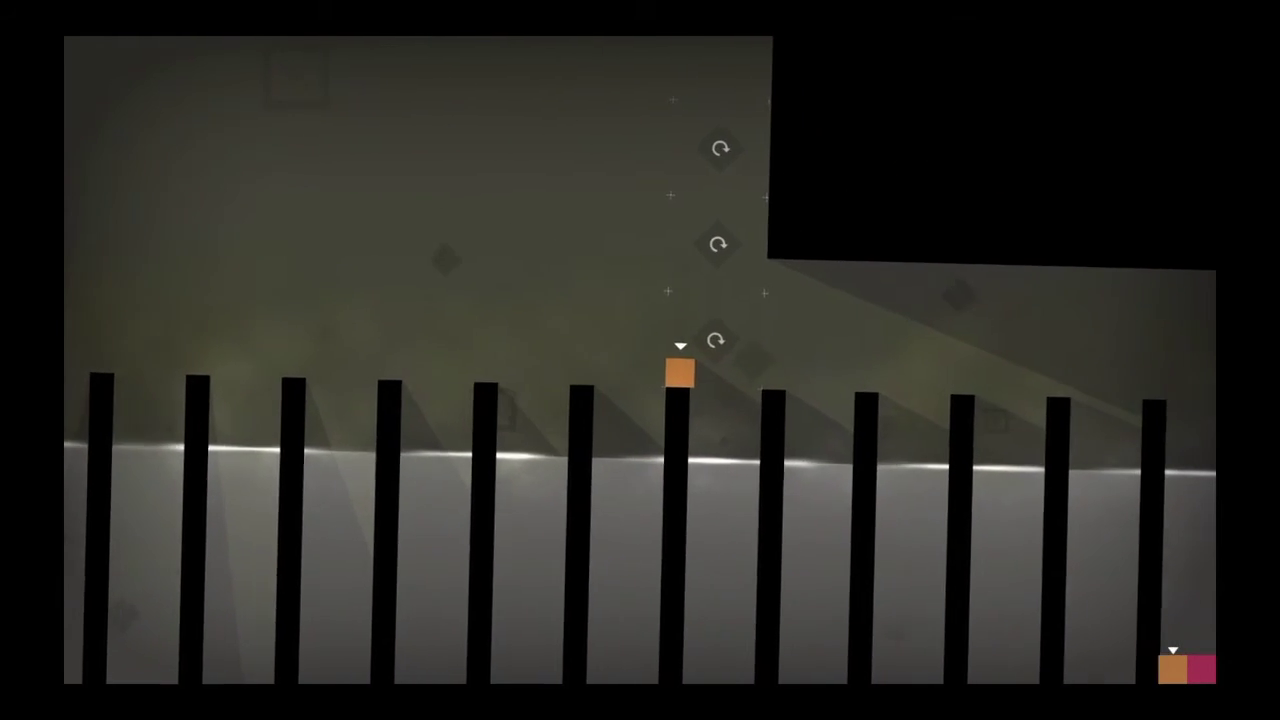
key(Up)
key(Up)
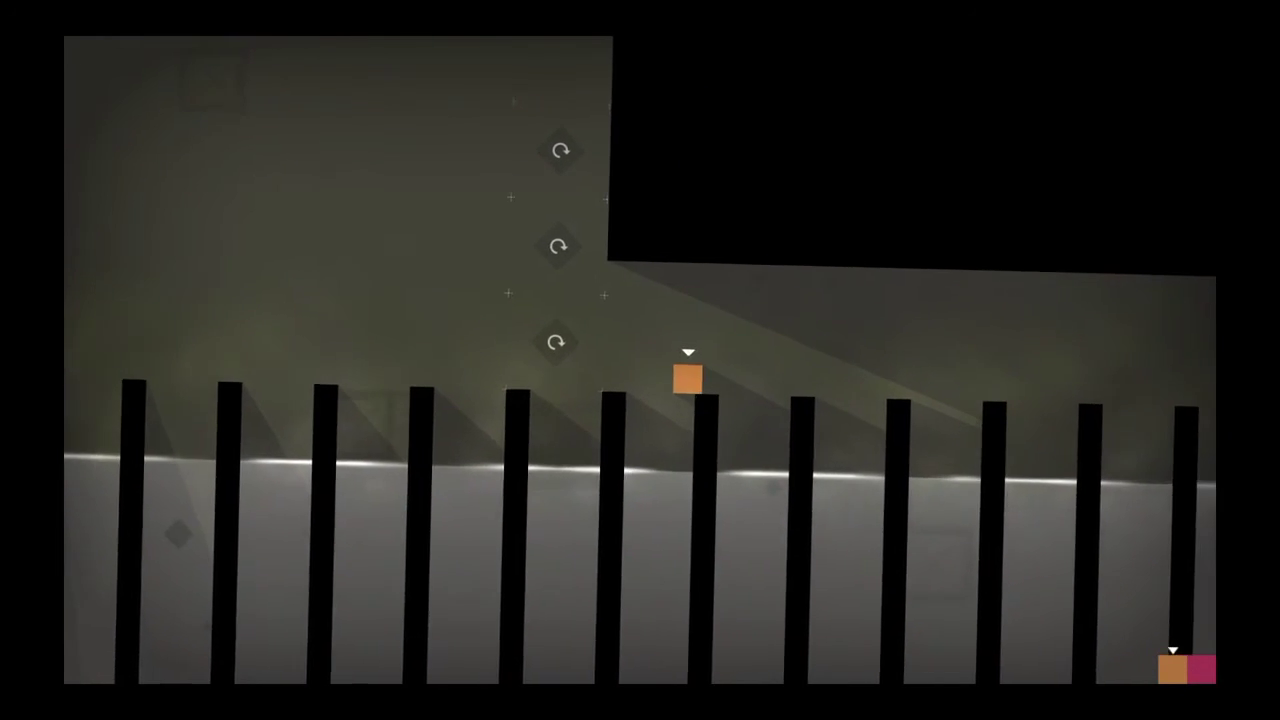
key(Up)
key(Right)
key(Up)
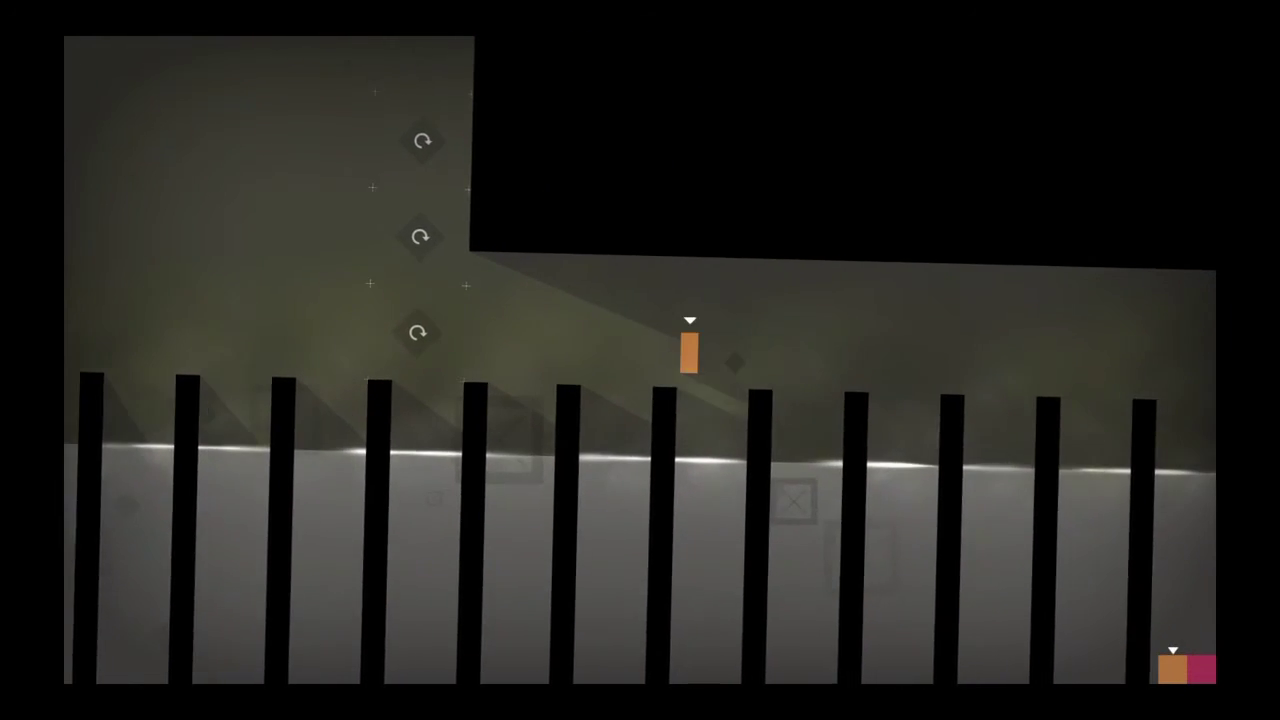
key(Up)
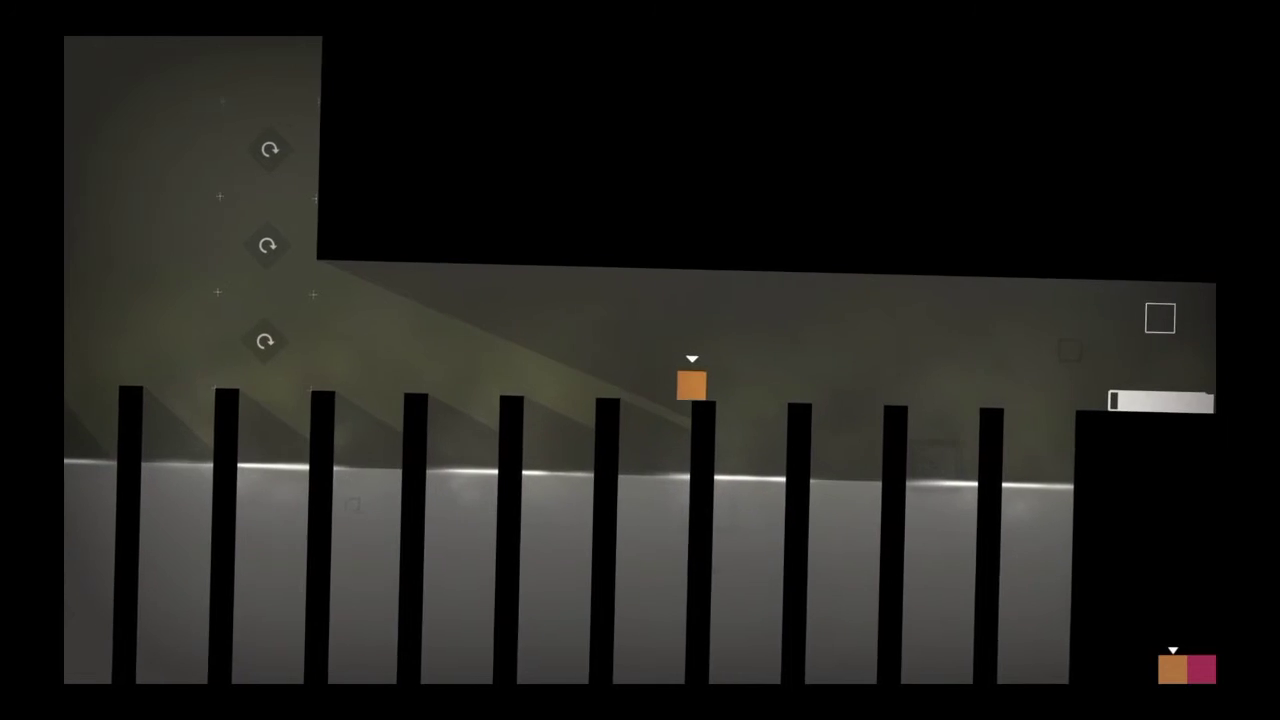
key(Up)
key(Up)
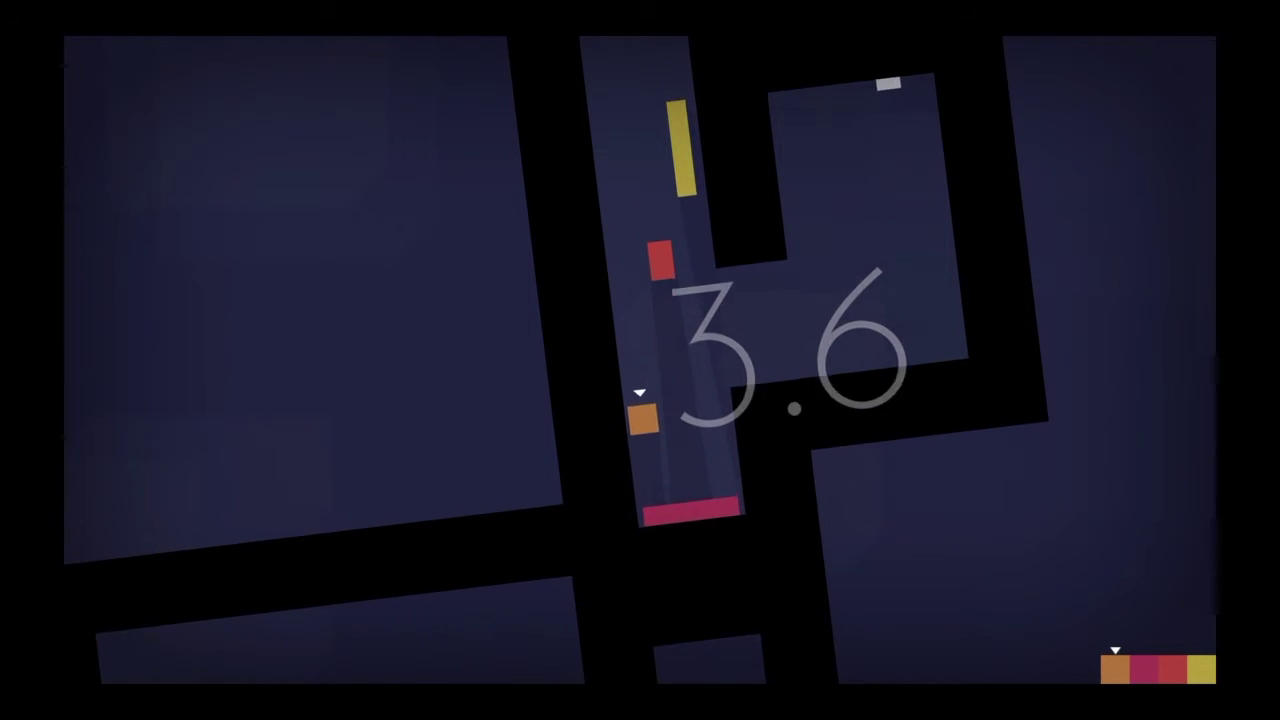
Step: Bring orange into the right chamber, then move red and yellow up beside it
key(Right)
key(Up)
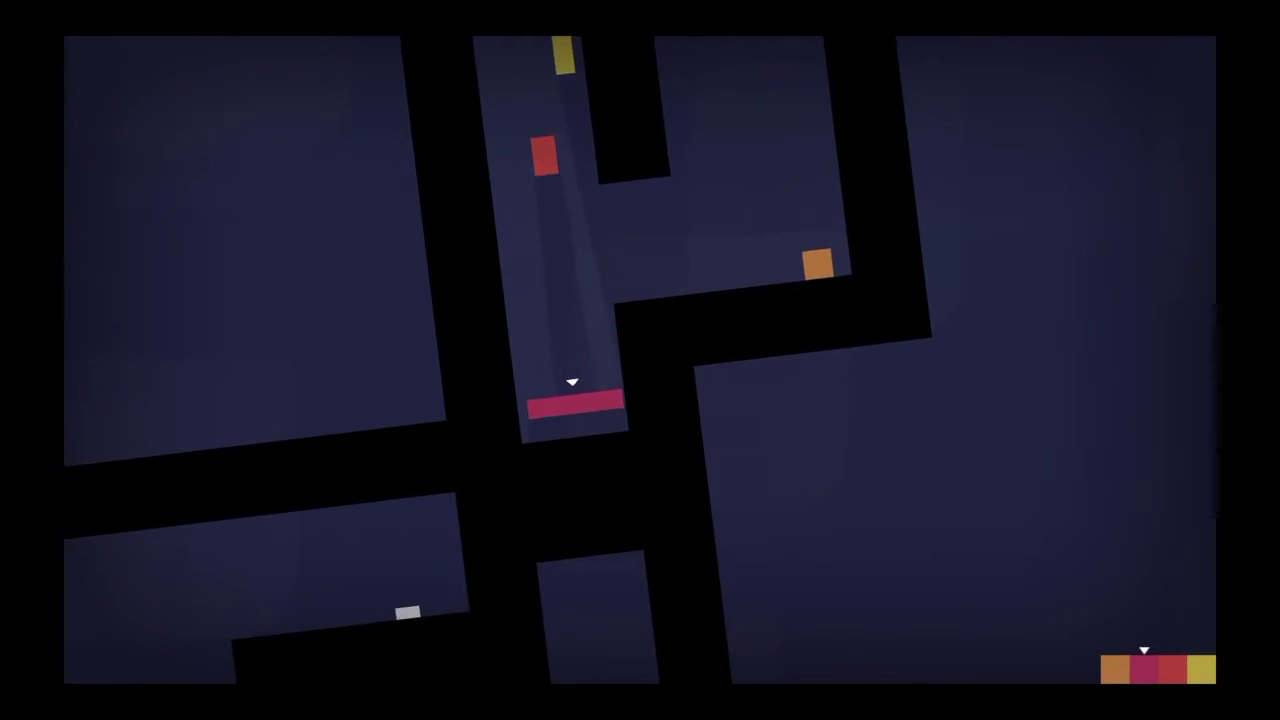
key(e)
key(Up)
key(Right)
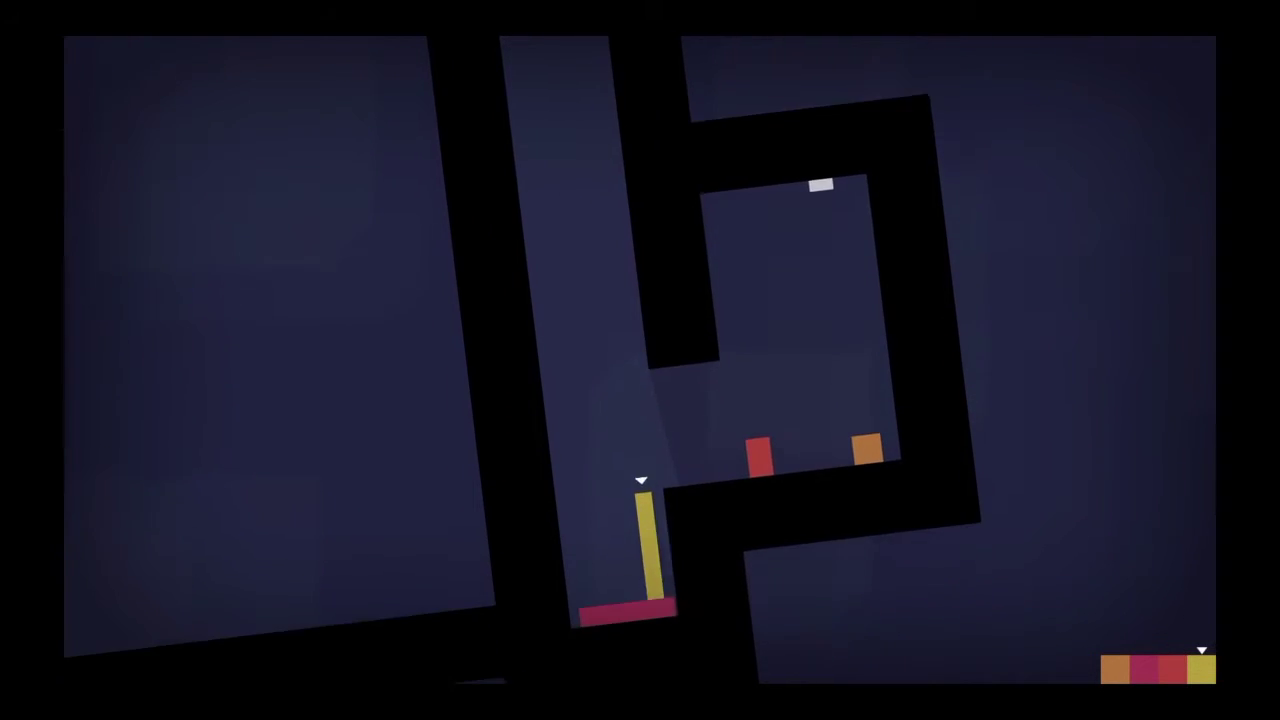
key(Right)
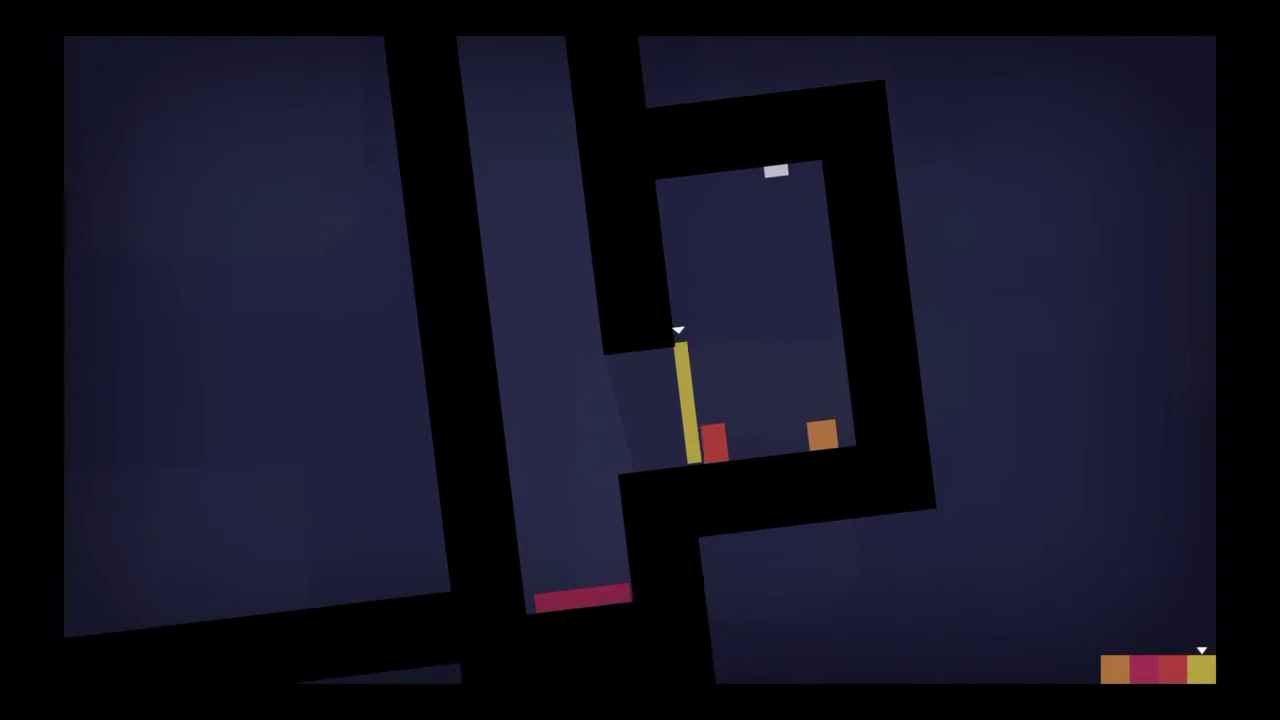
key(e)
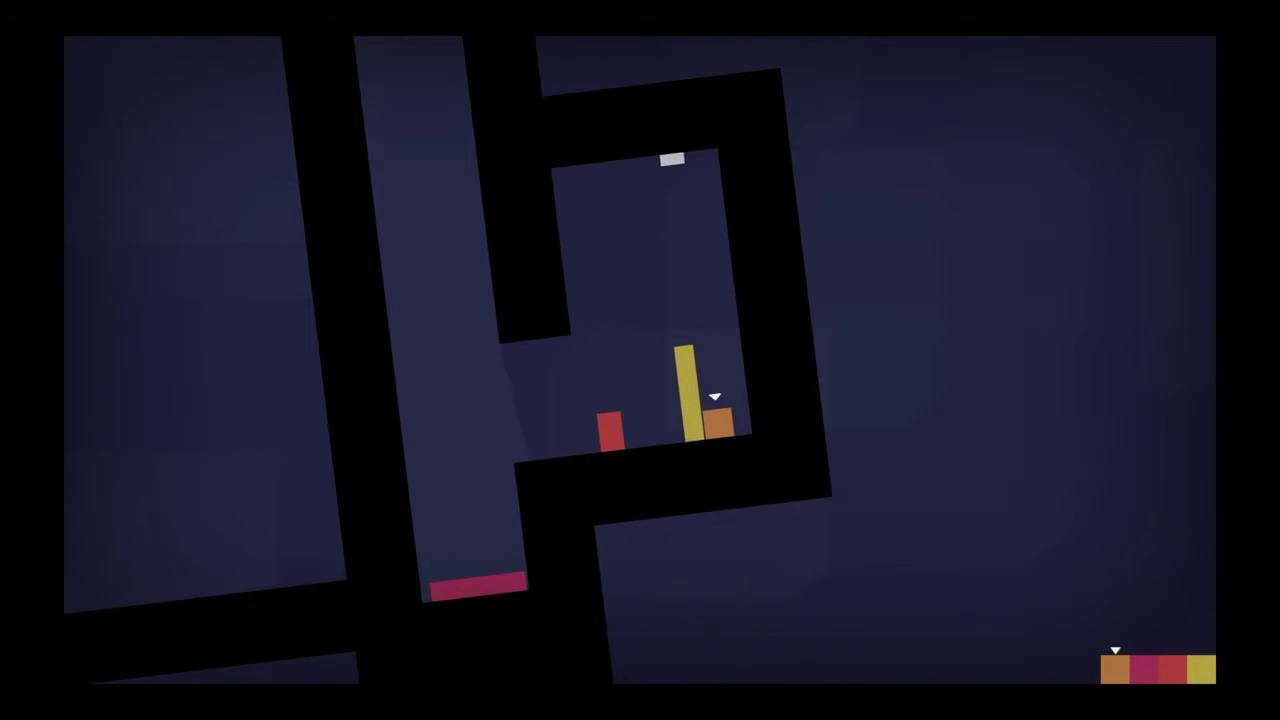
key(e)
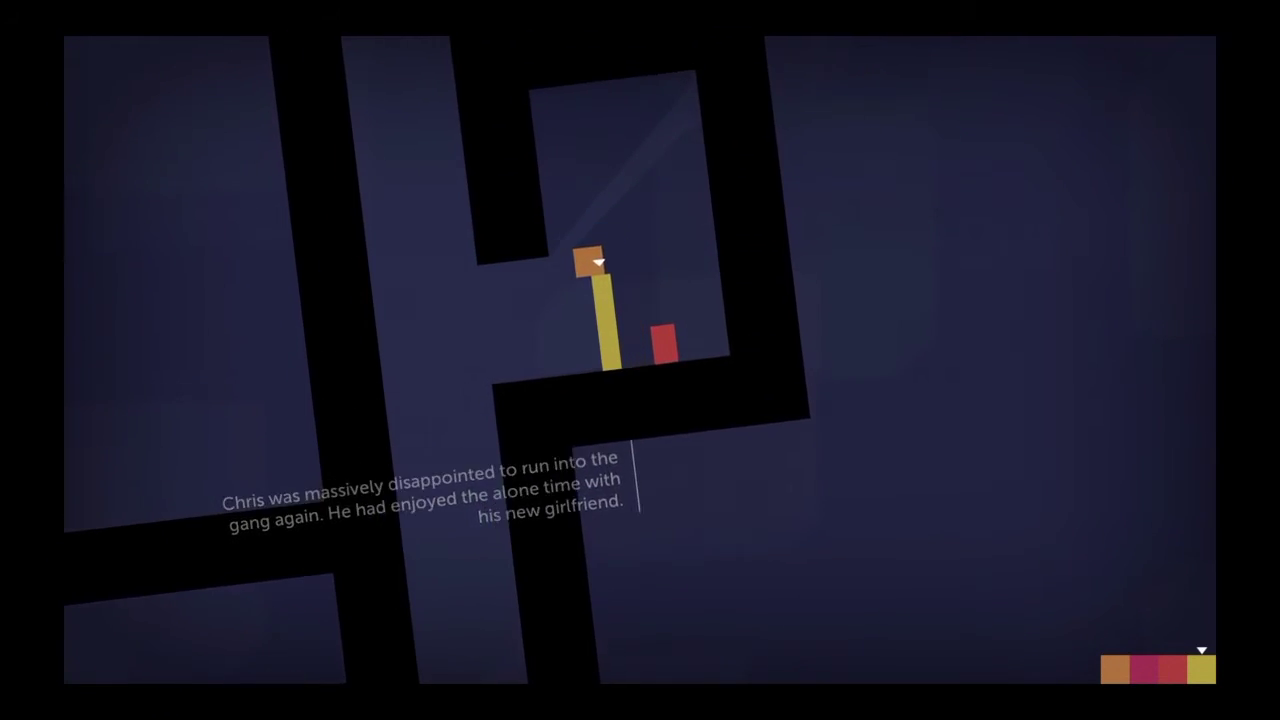
Step: Switch to red and stack it on the orange block
key(e)
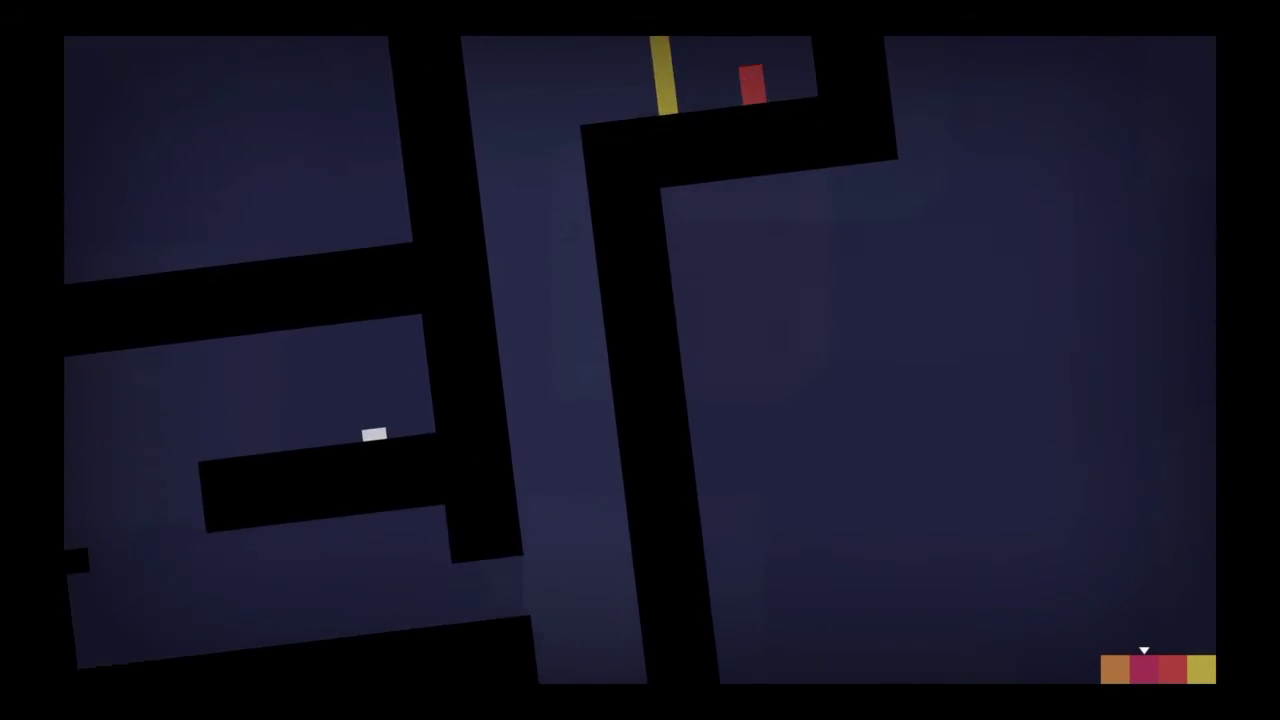
key(e)
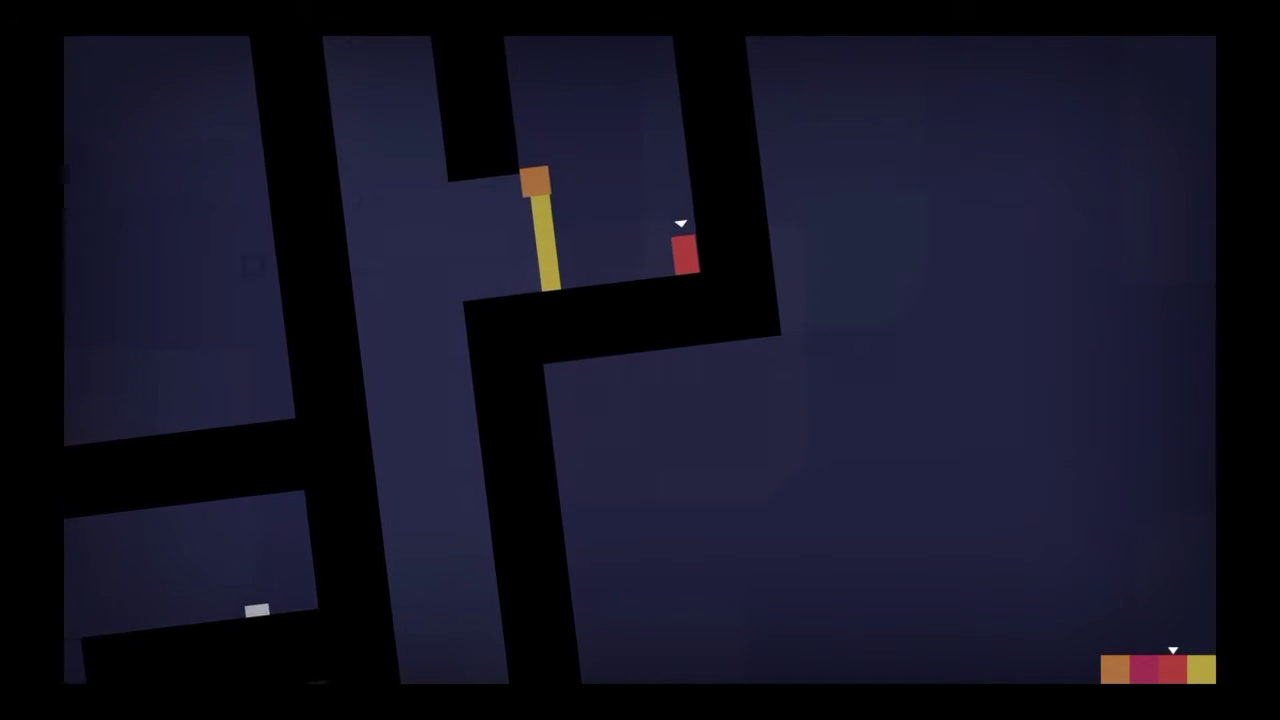
key(Left)
key(space)
key(e)
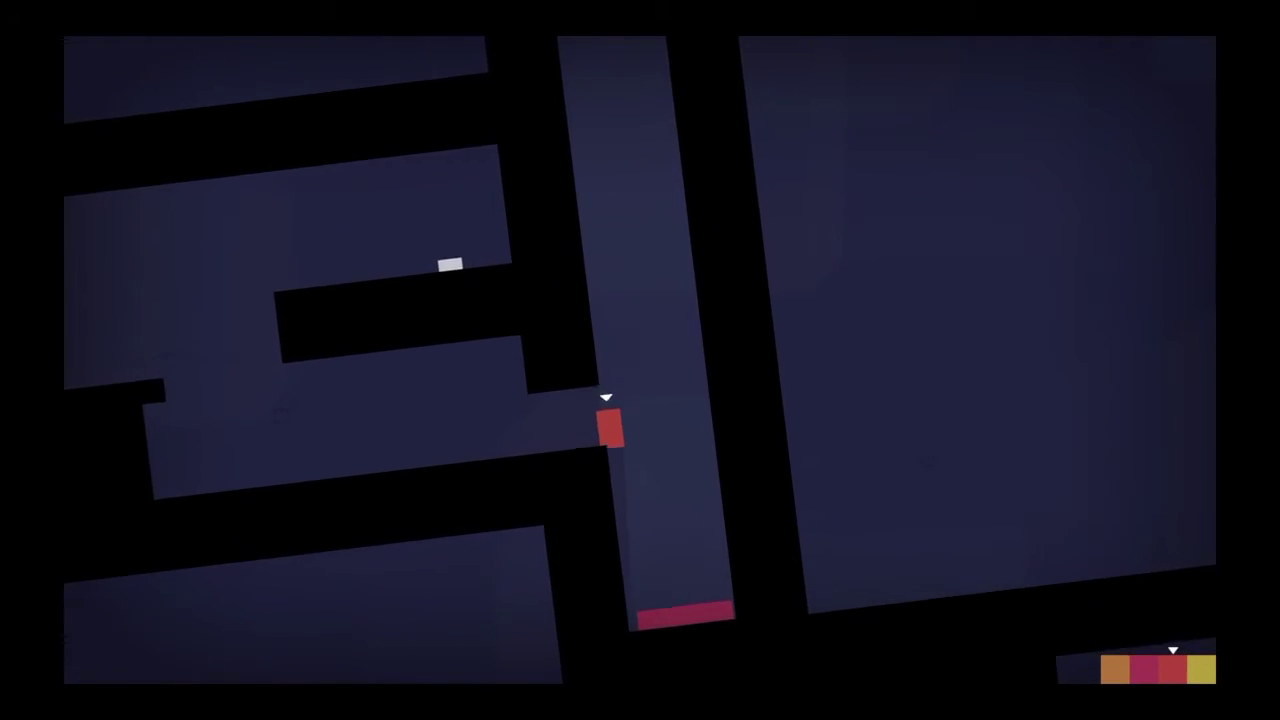
Step: Take red along the lower corridor into the upper room and back down
key(Left)
key(space)
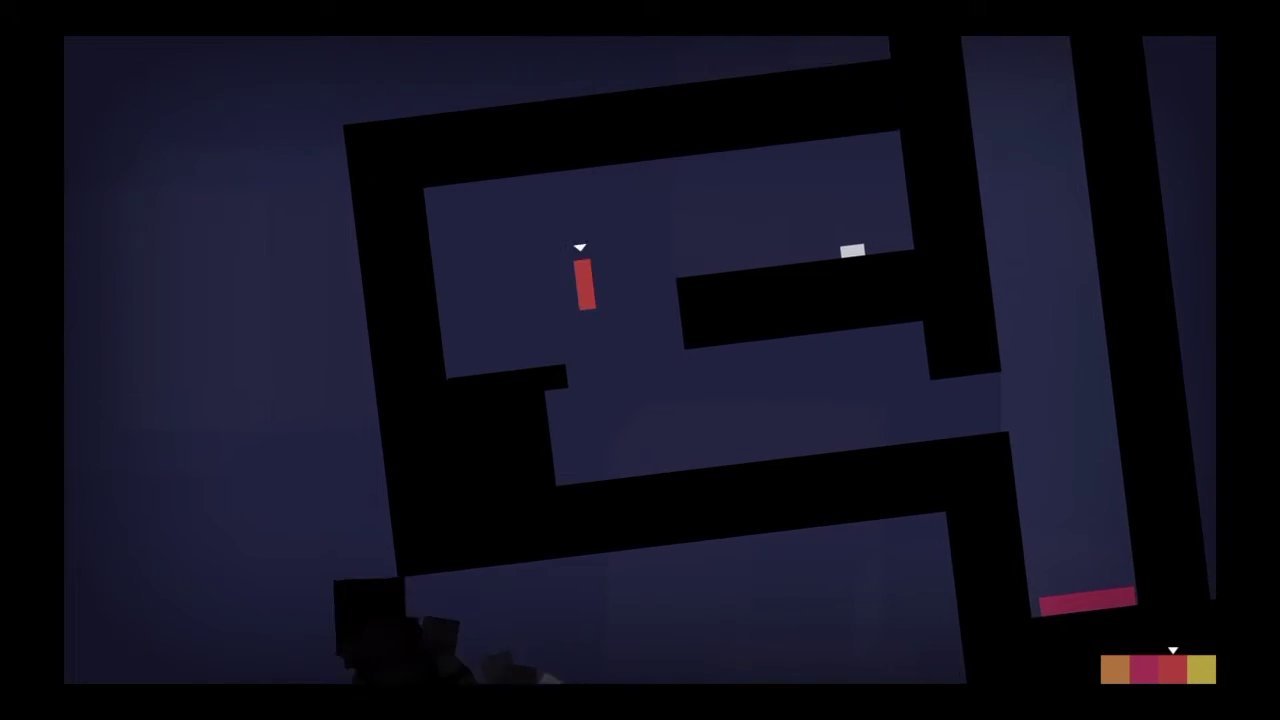
key(Right)
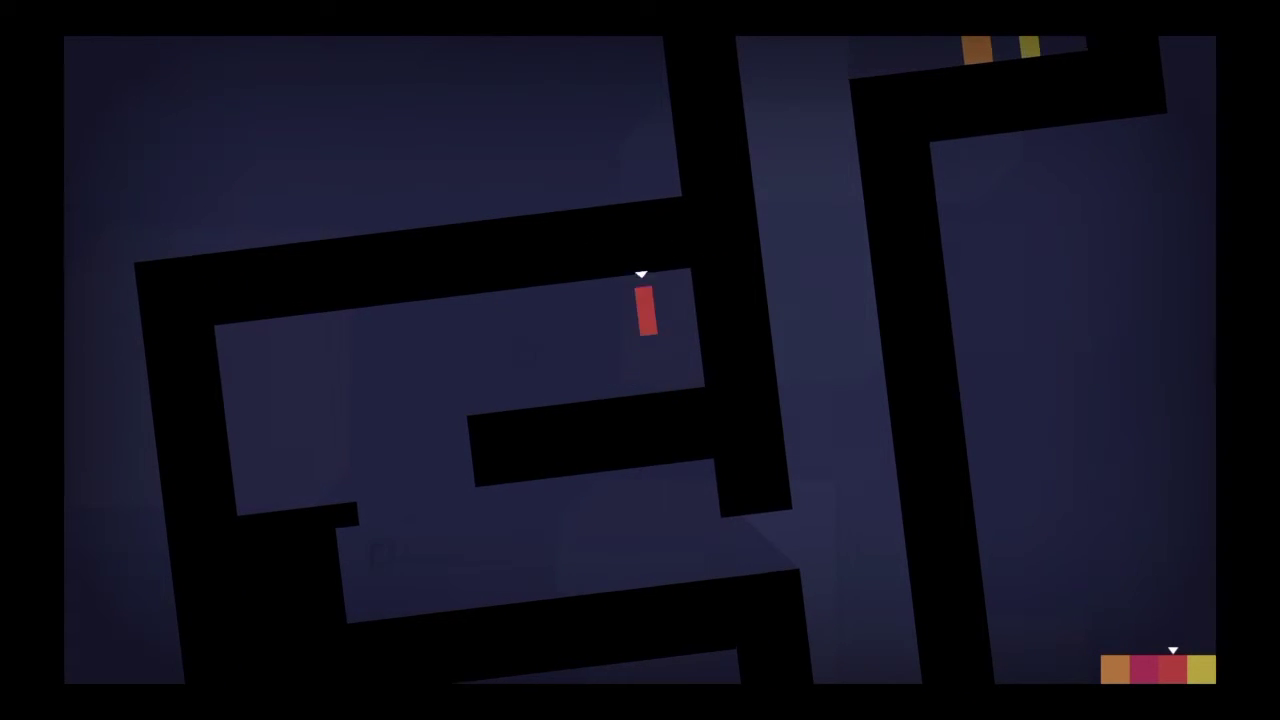
key(Right)
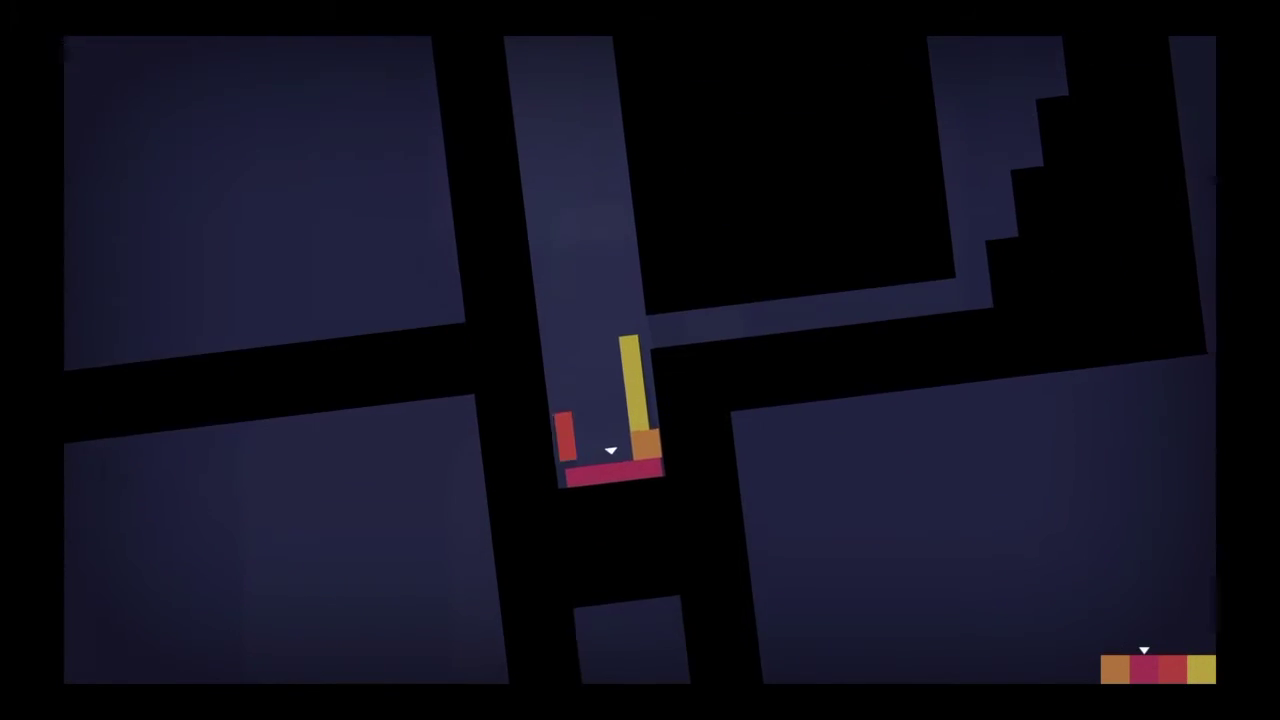
key(e)
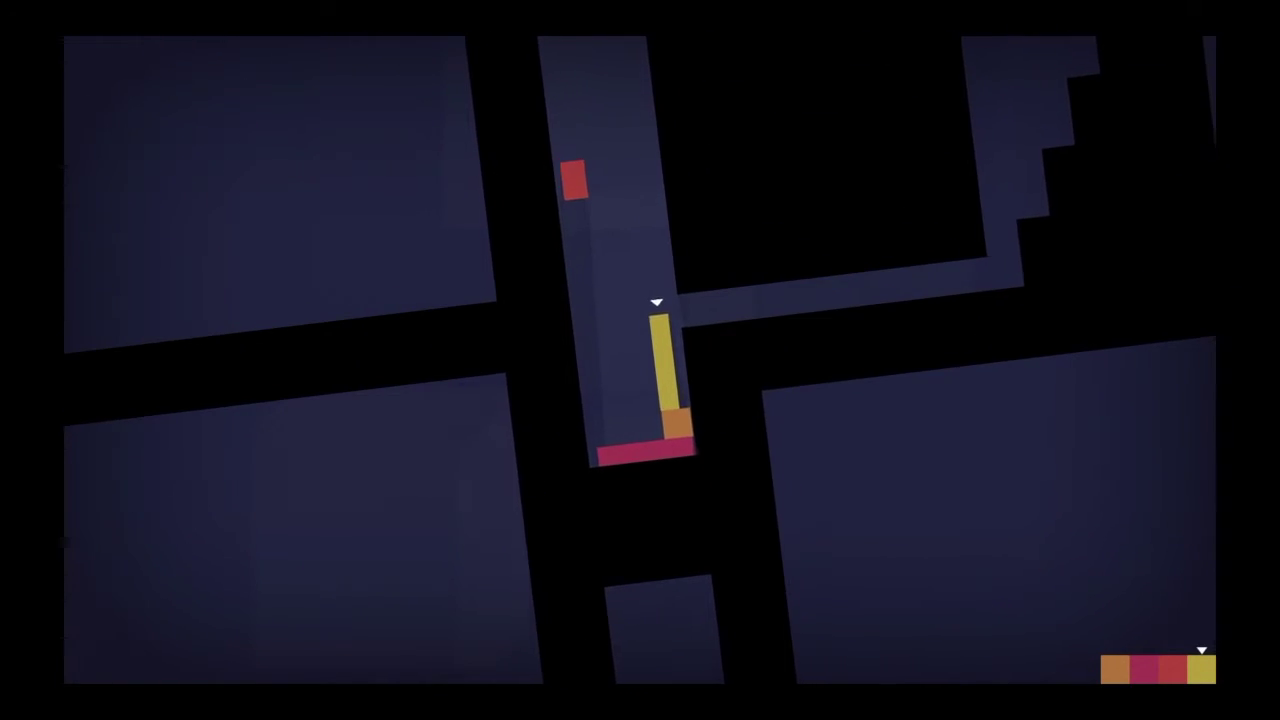
Step: Step yellow off the orange block and jump it twice
key(Left)
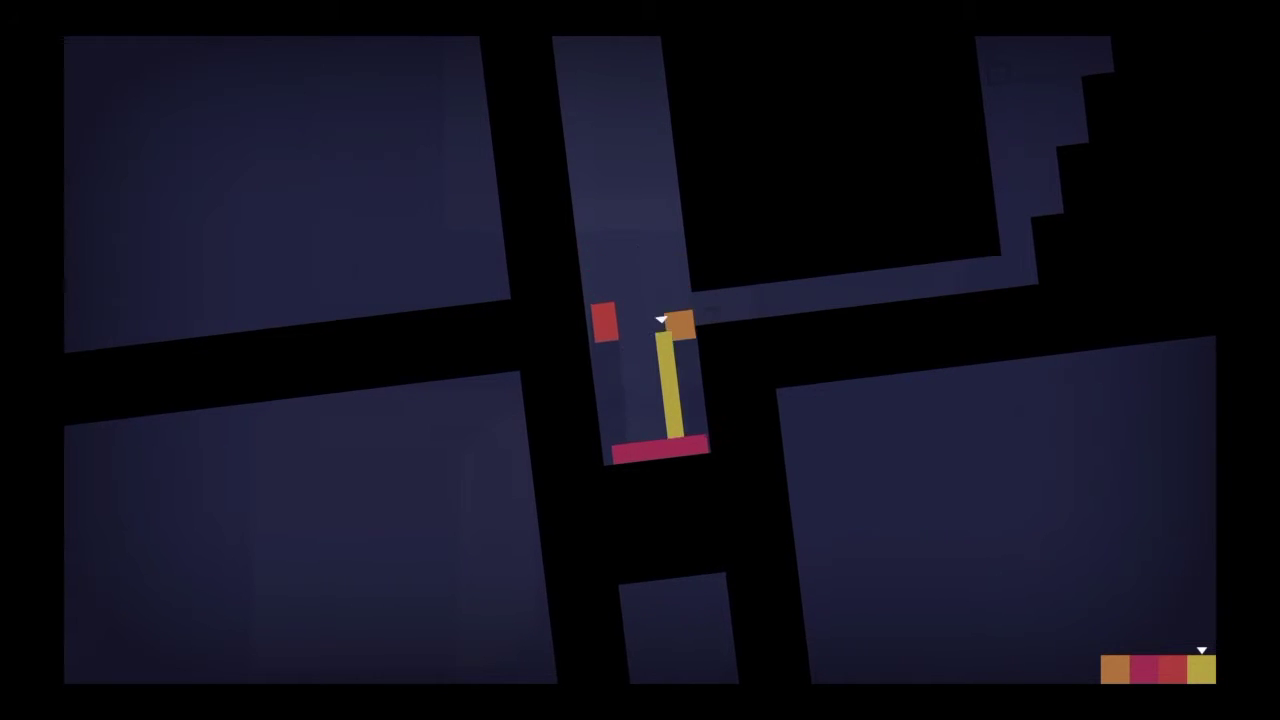
key(Up)
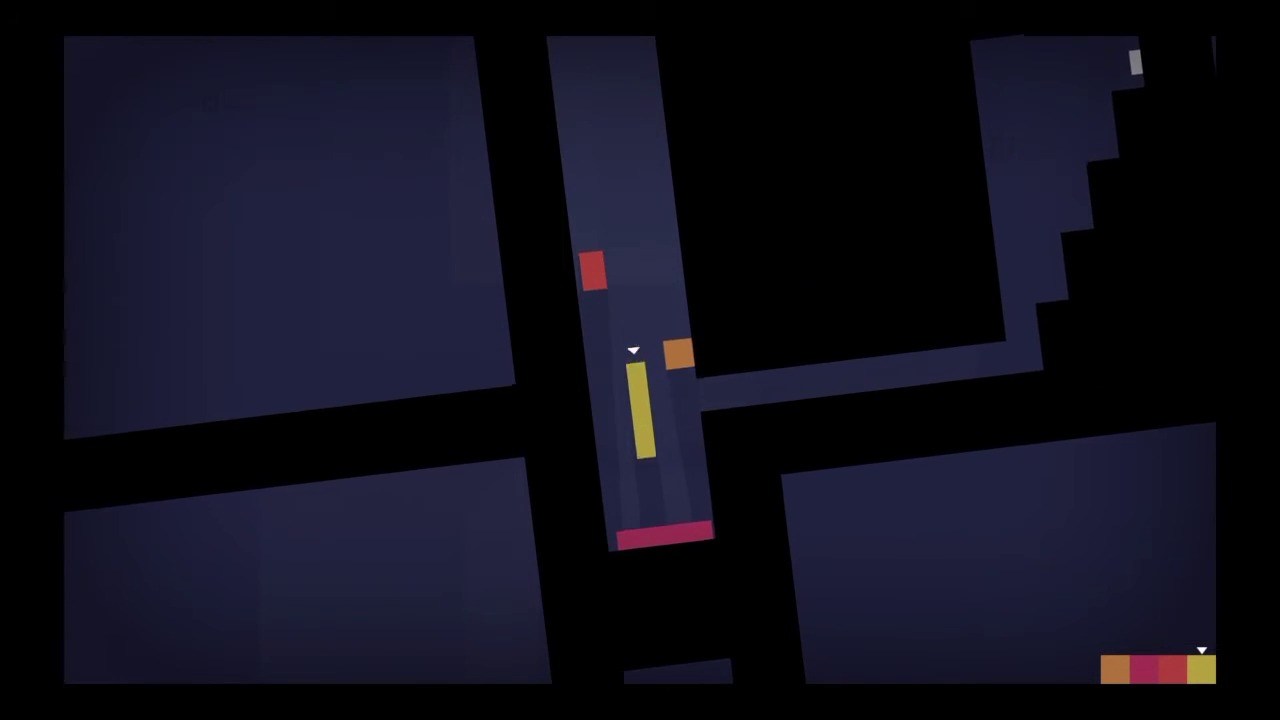
key(Up)
Step: Run orange right along the corridor and up the staircase to the white piece
key(e)
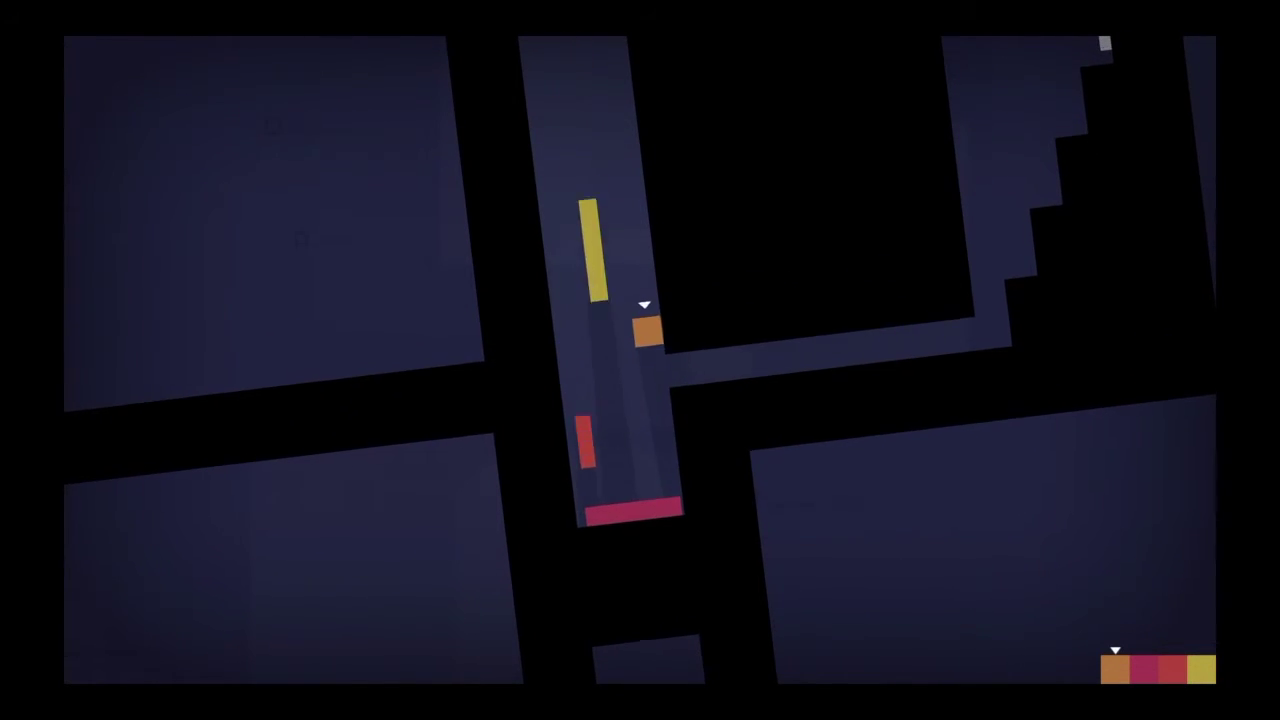
key(Right)
key(Up)
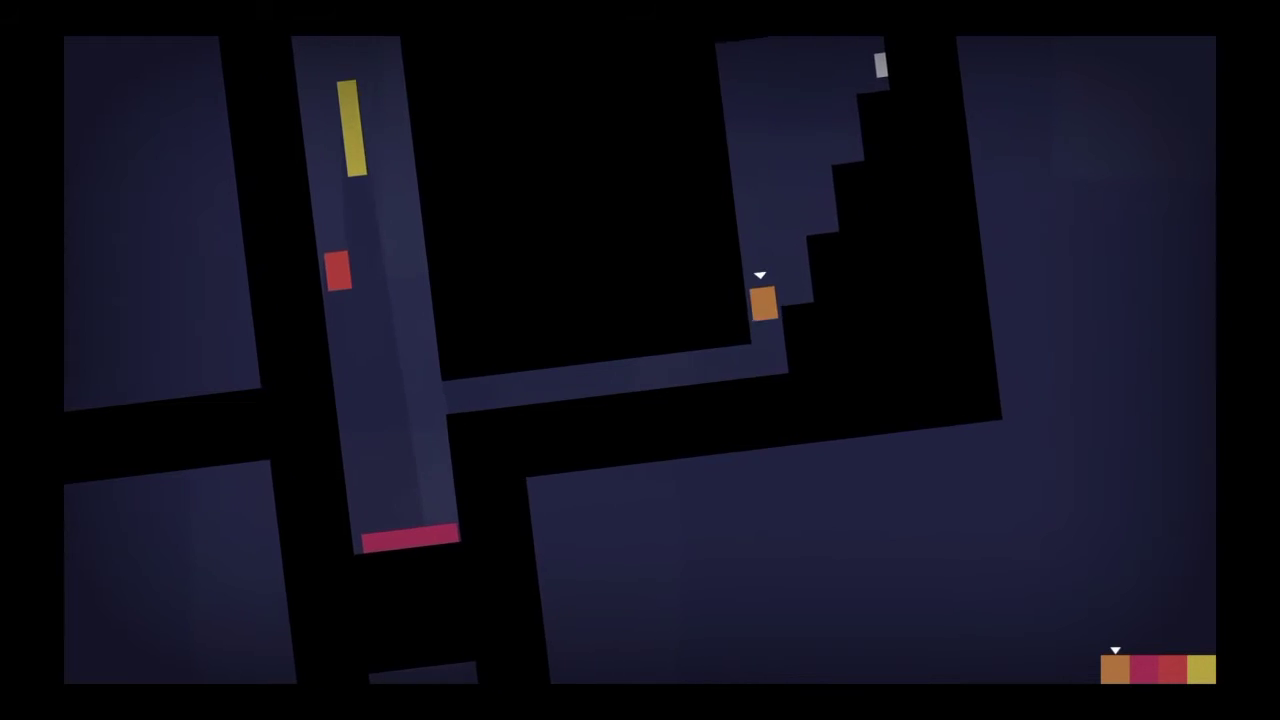
key(Up)
key(Up)
key(Up)
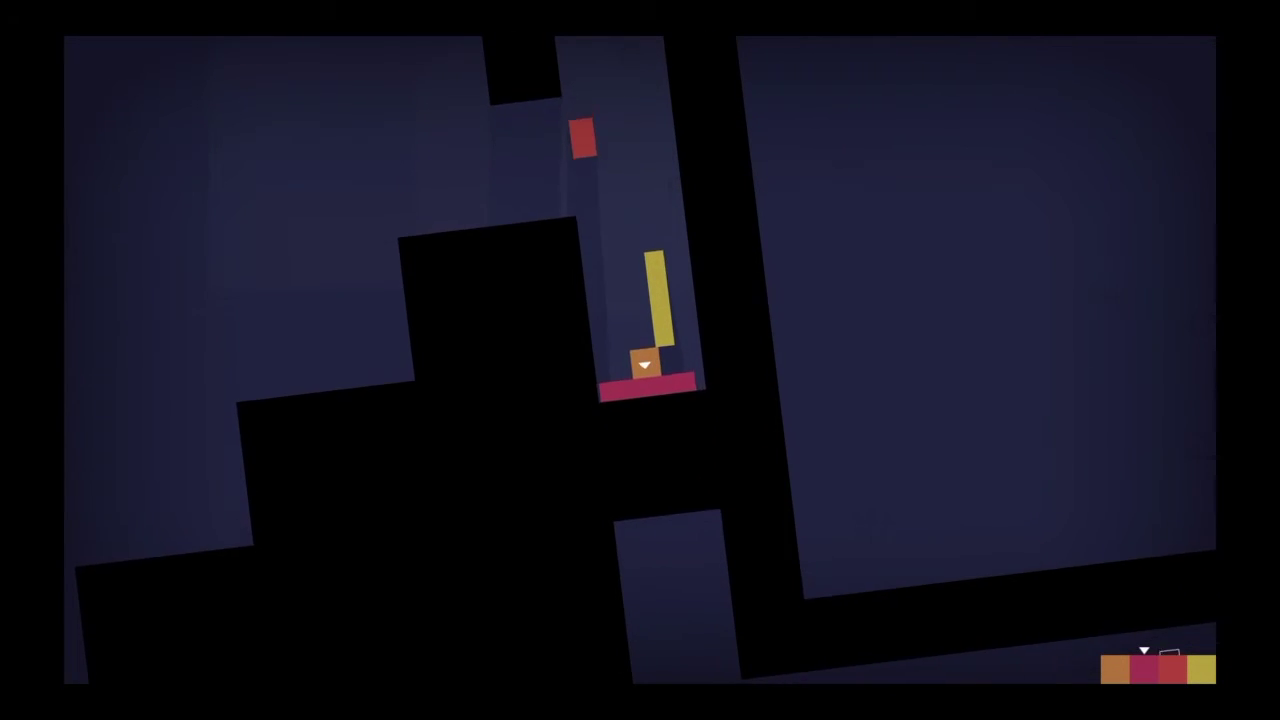
Step: Walk the red block left down the steps to the floor, then back up
key(e)
key(space)
key(Left)
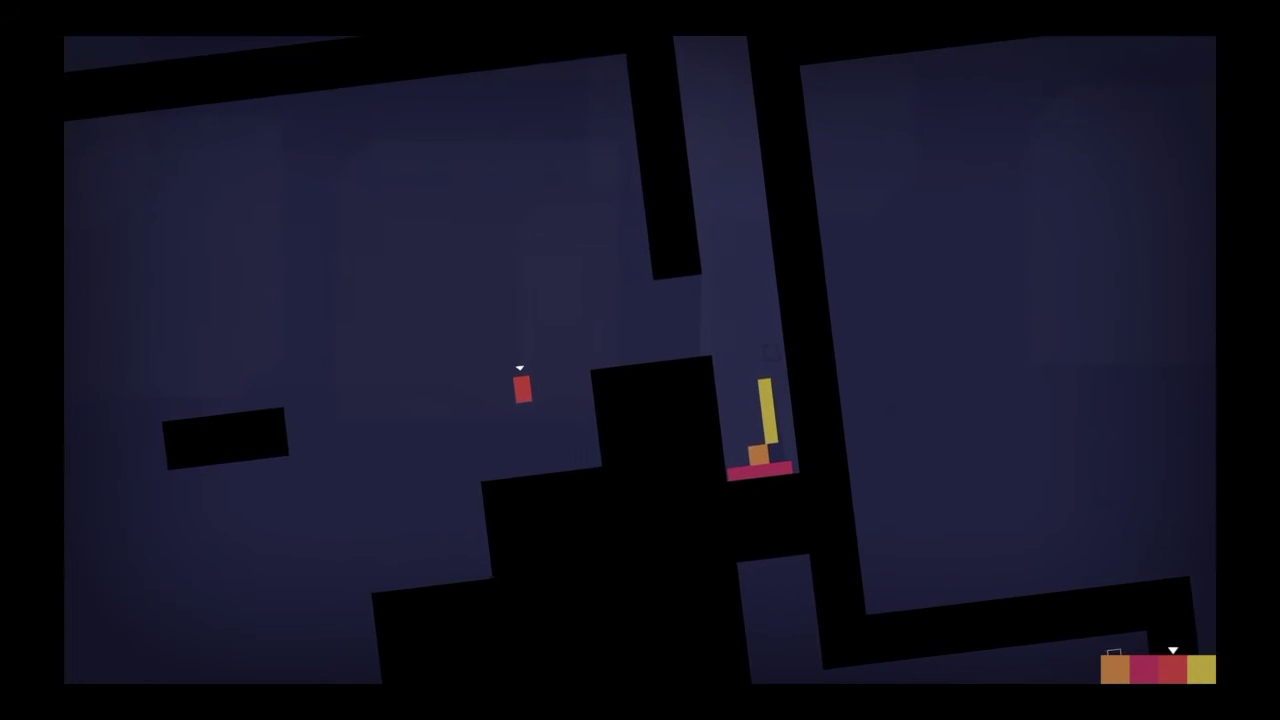
key(Left)
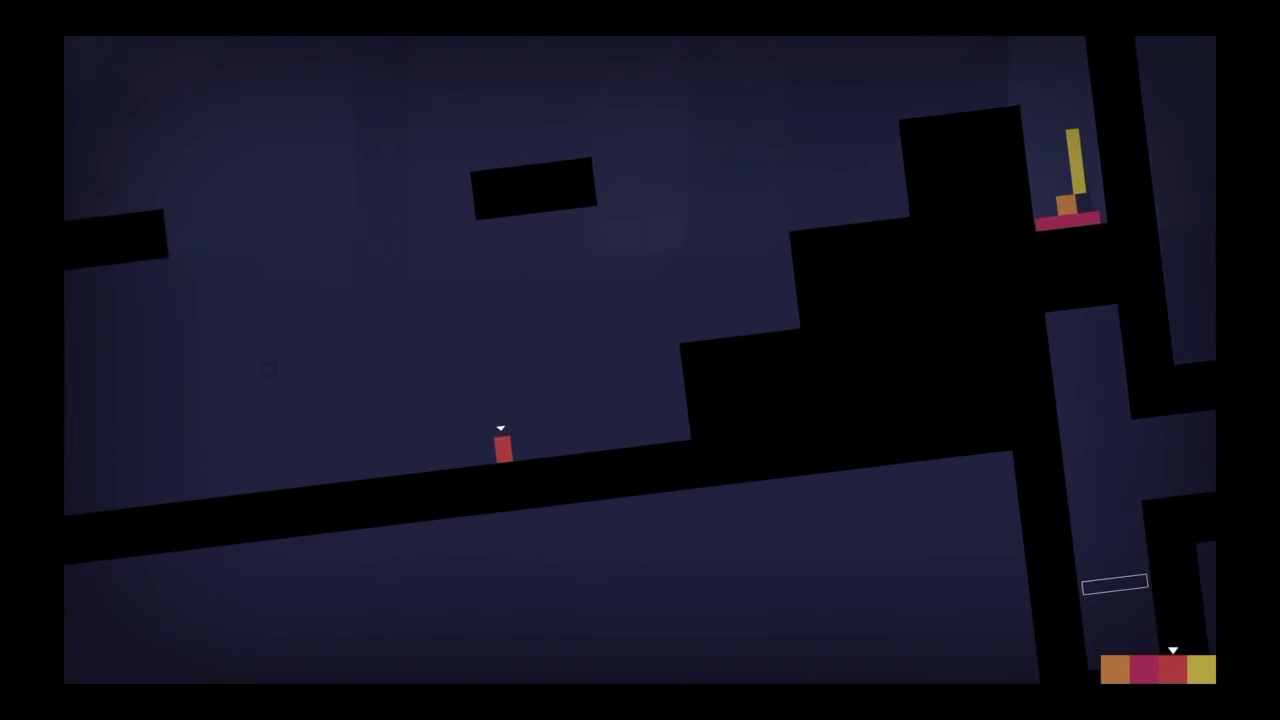
key(Left)
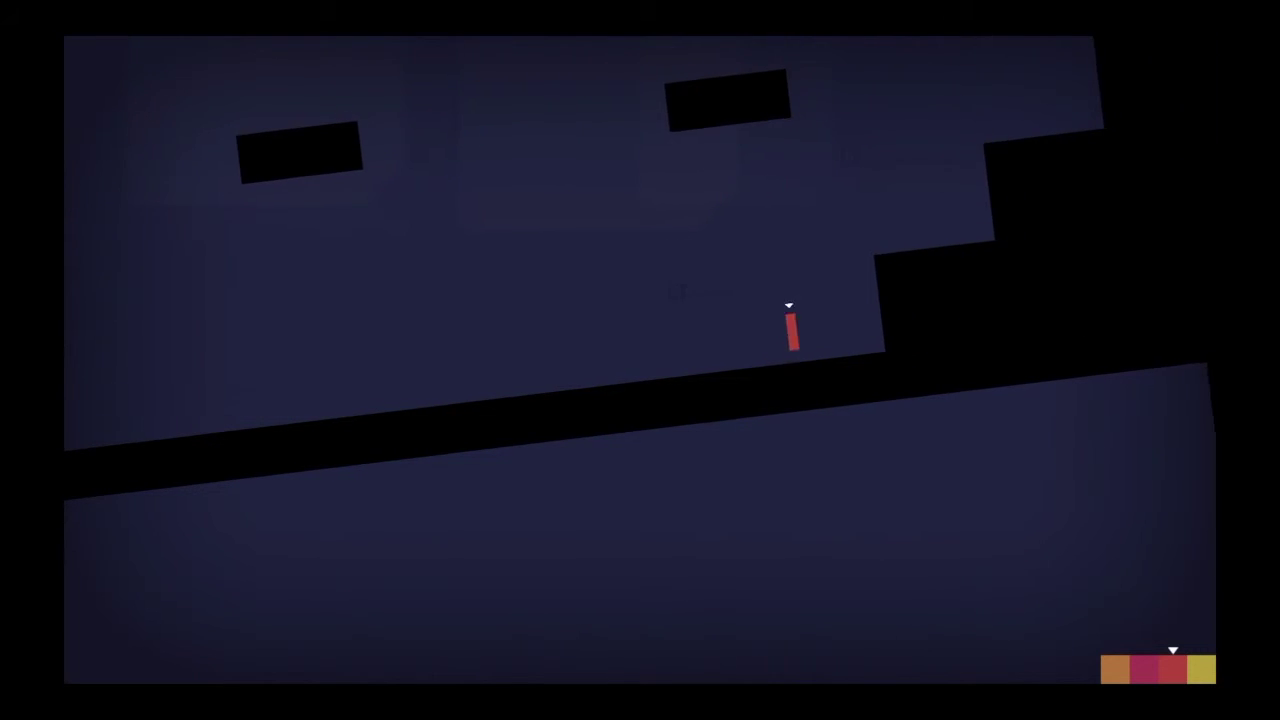
key(Right)
key(space)
key(space)
key(space)
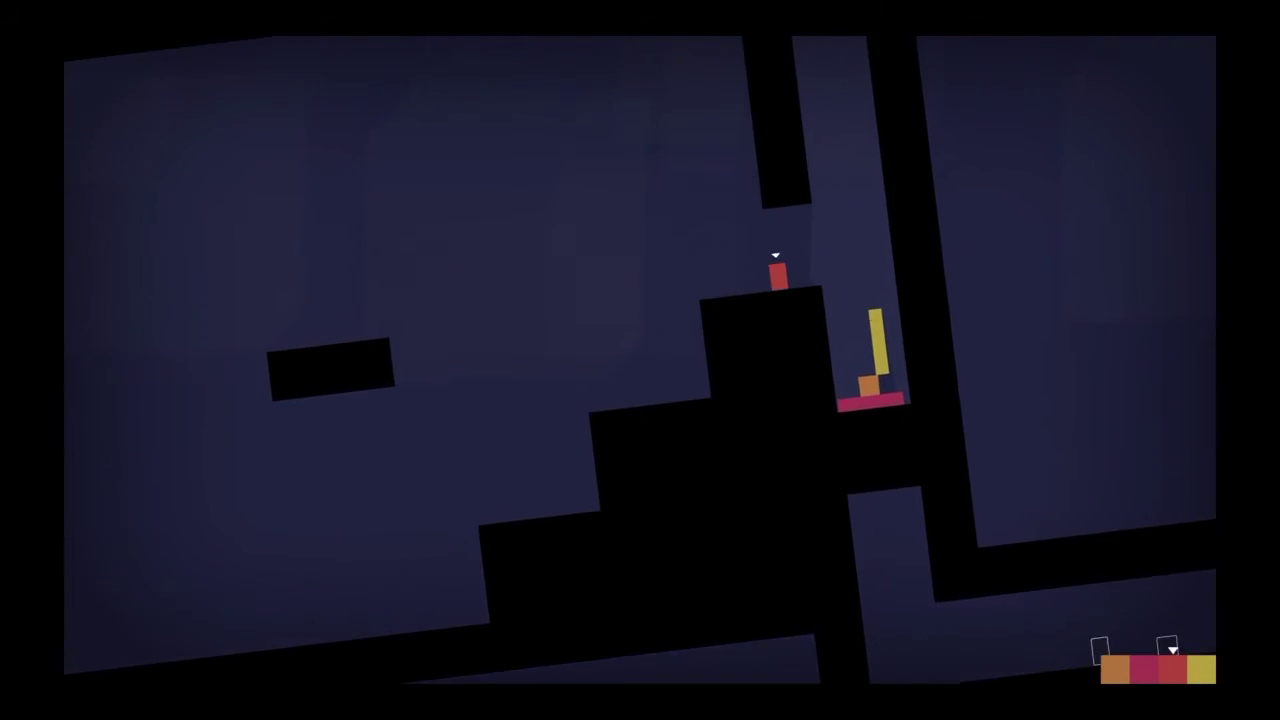
Step: Alternate yellow and red, moving red left off the ledge and sliding yellow left
key(e)
key(space)
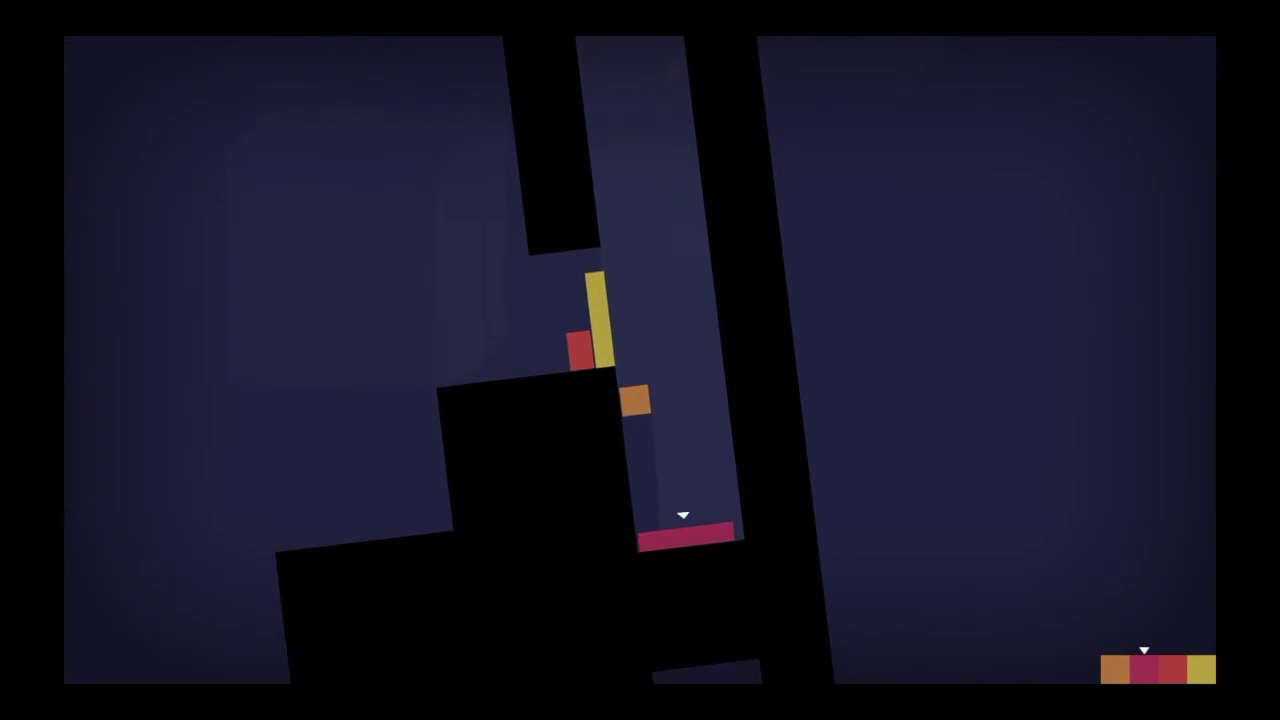
key(e)
key(Left)
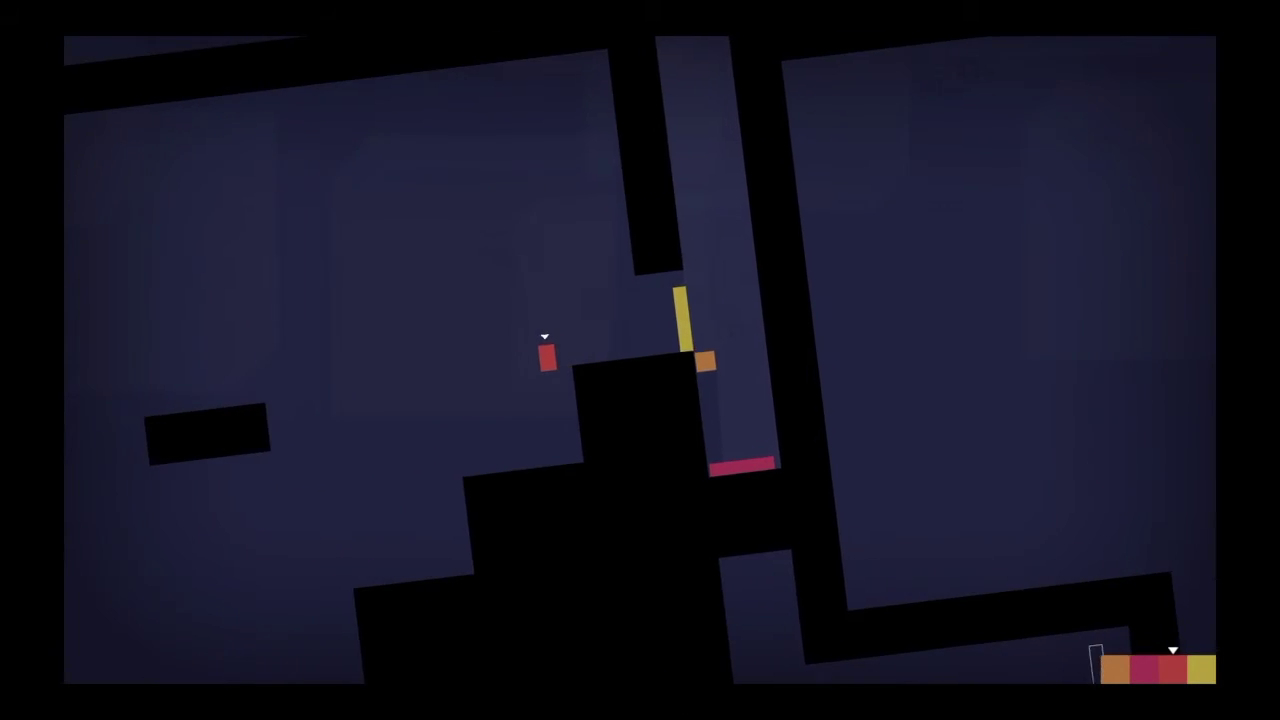
key(e)
key(Left)
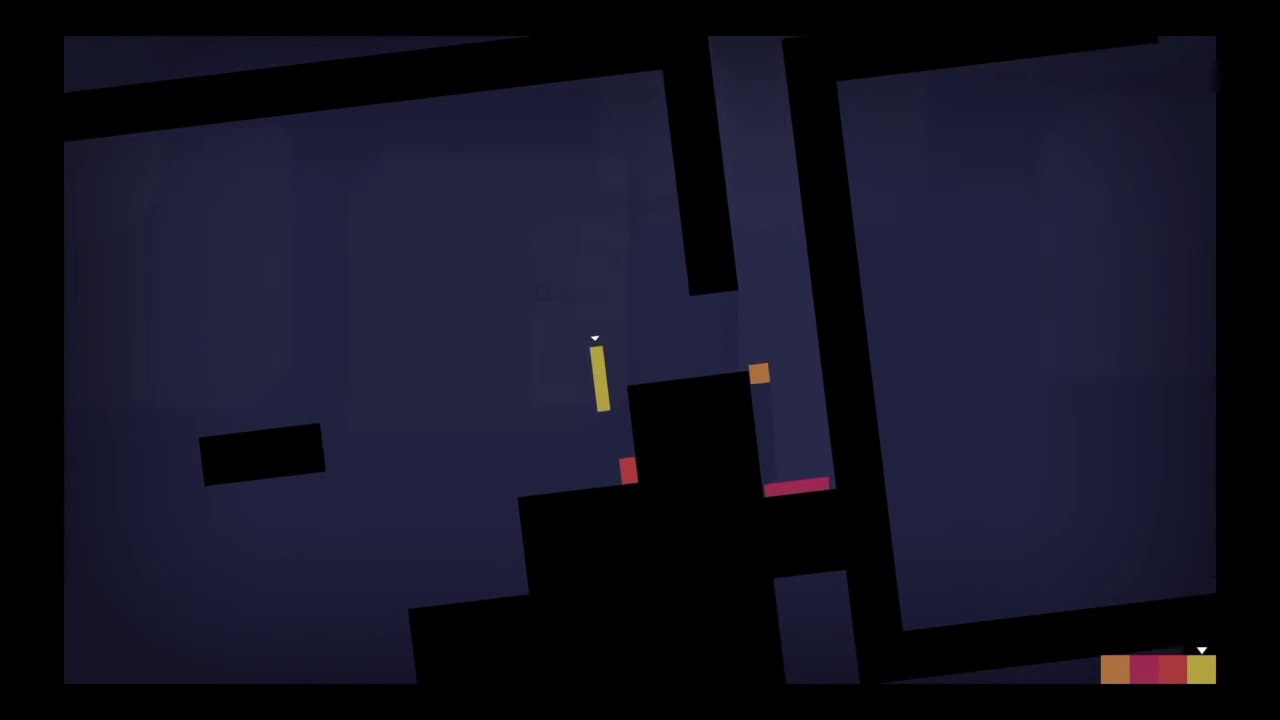
Step: Jump red over into the shaft, then move yellow left off the ledge and jump
key(e)
key(e)
key(e)
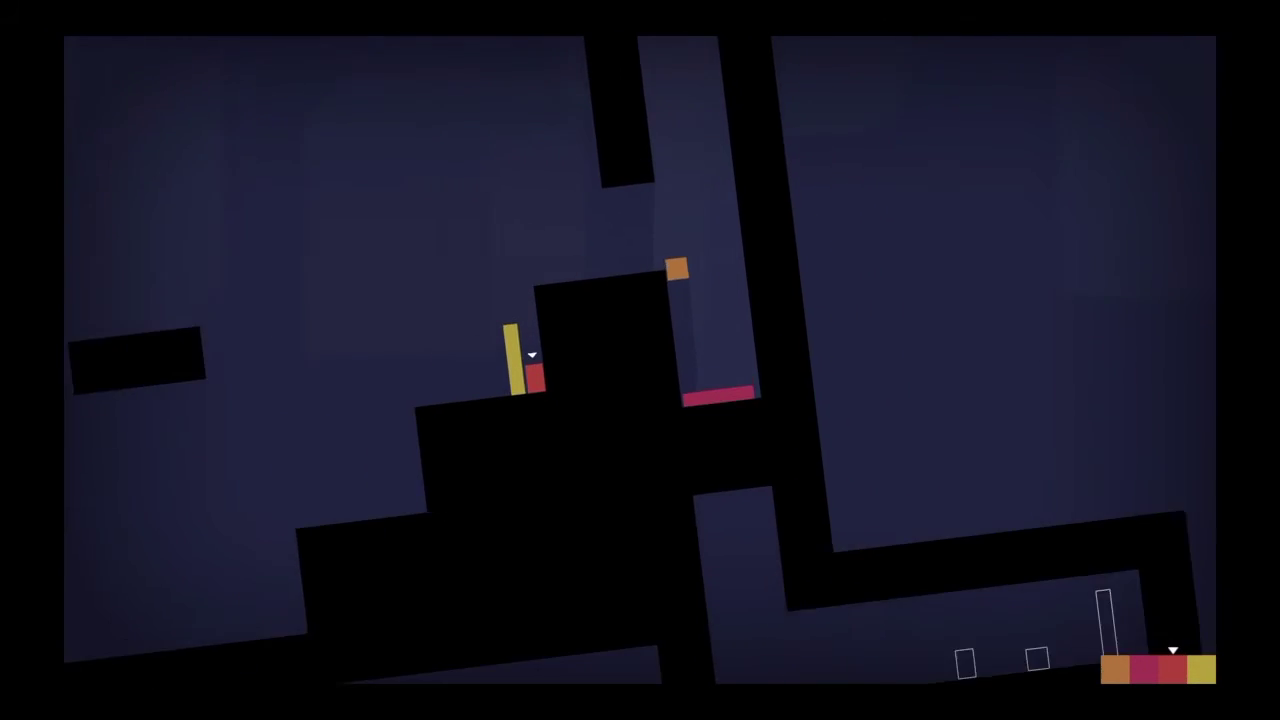
key(Up)
key(Right)
key(e)
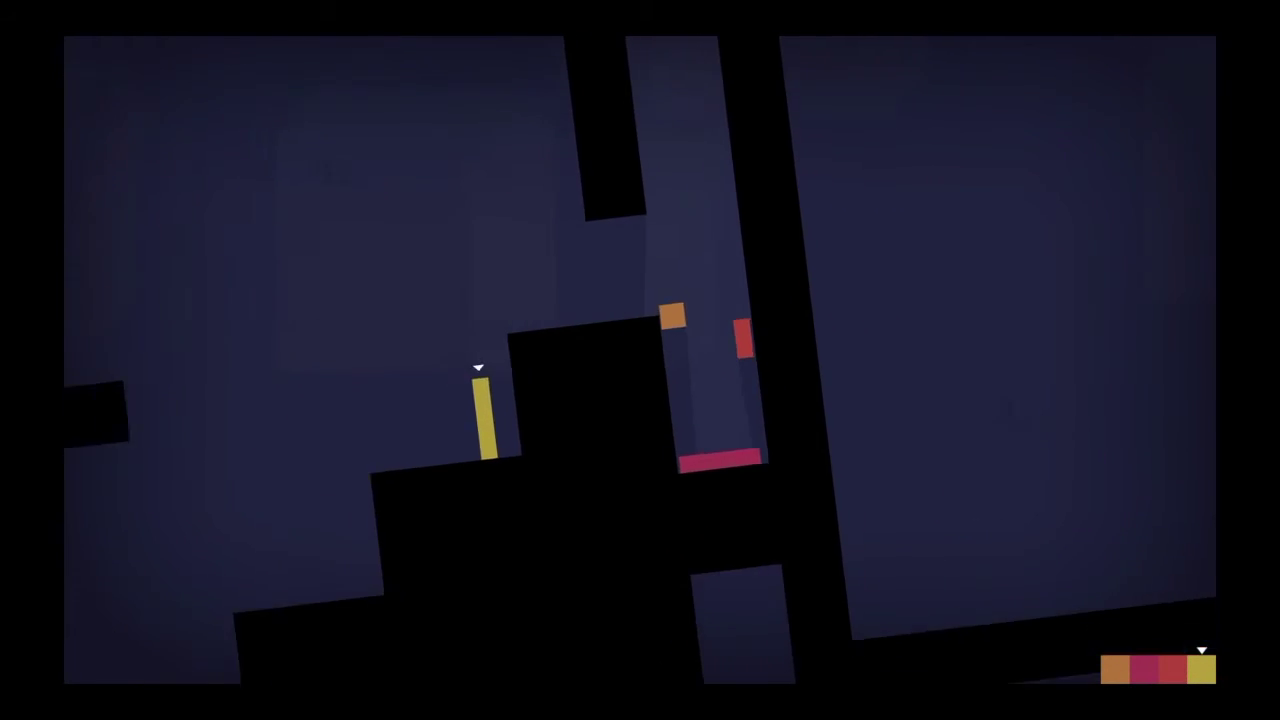
key(Left)
key(Up)
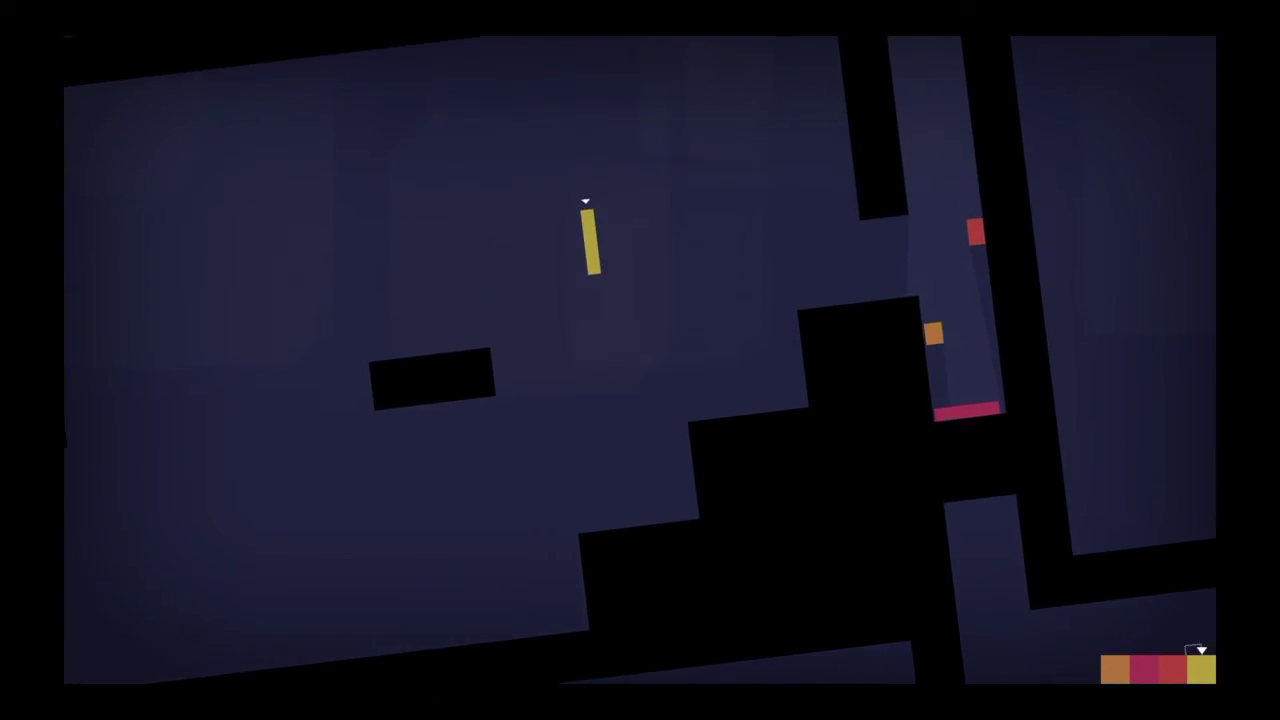
Step: Carry yellow across the floating ledge, onto the sloped floor and up the steps
key(Left)
key(Up)
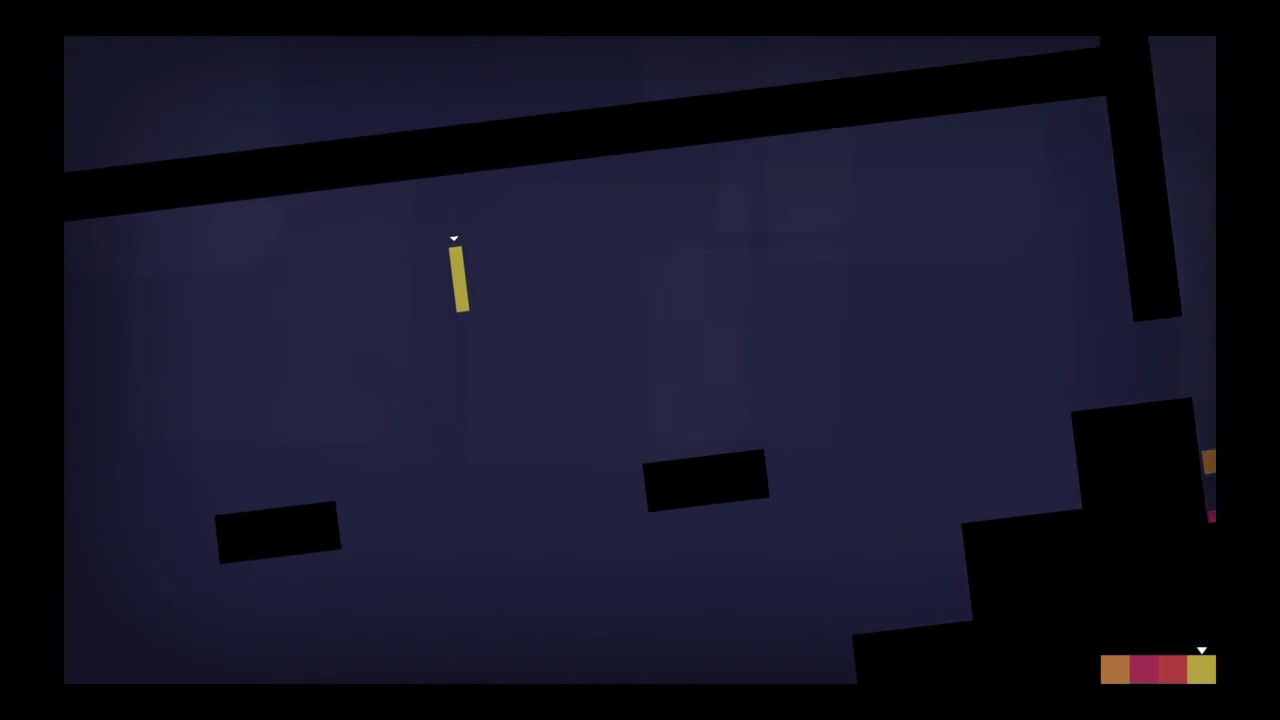
key(Right)
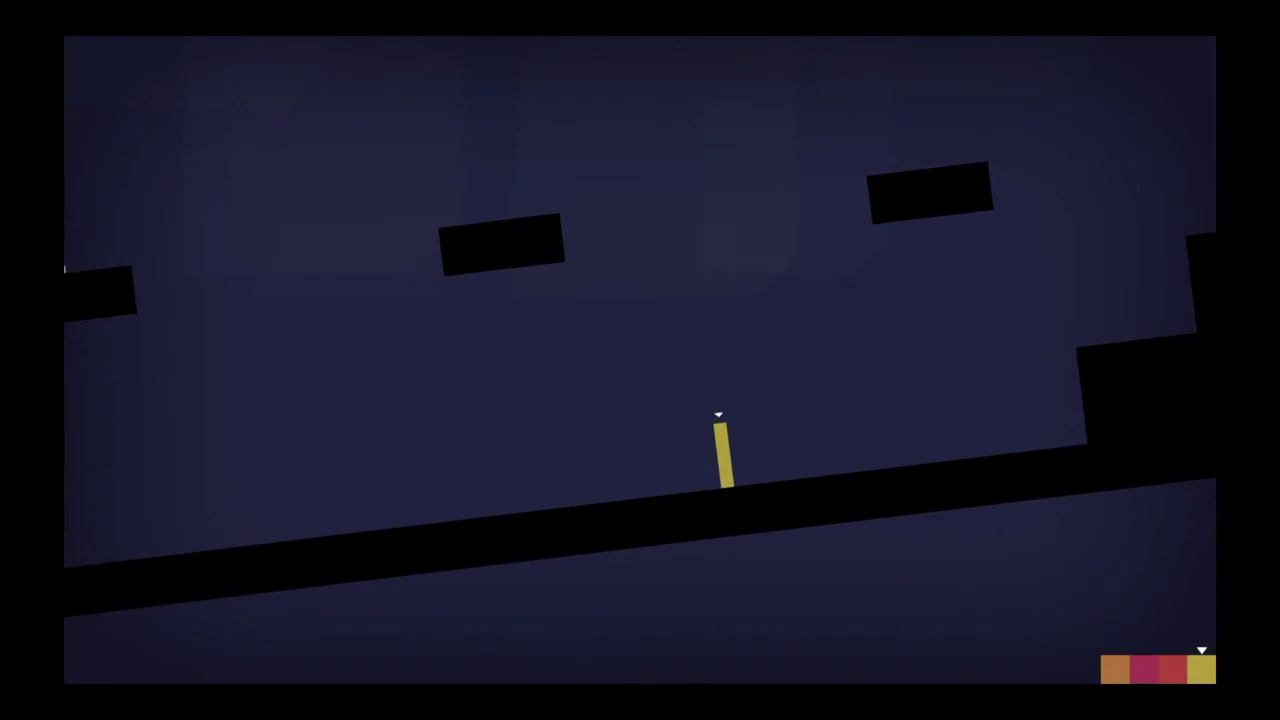
key(Right)
key(Up)
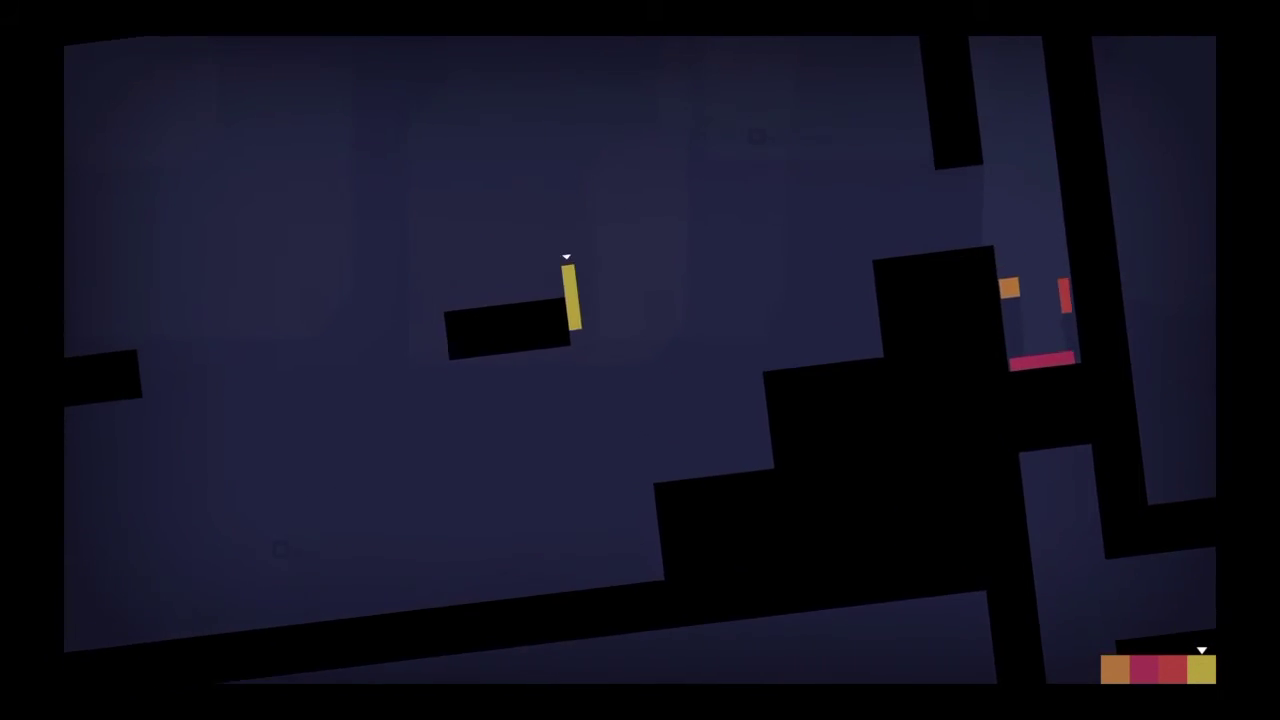
Step: Bring yellow back via the floating ledge and climb the black steps
key(Right)
key(Up)
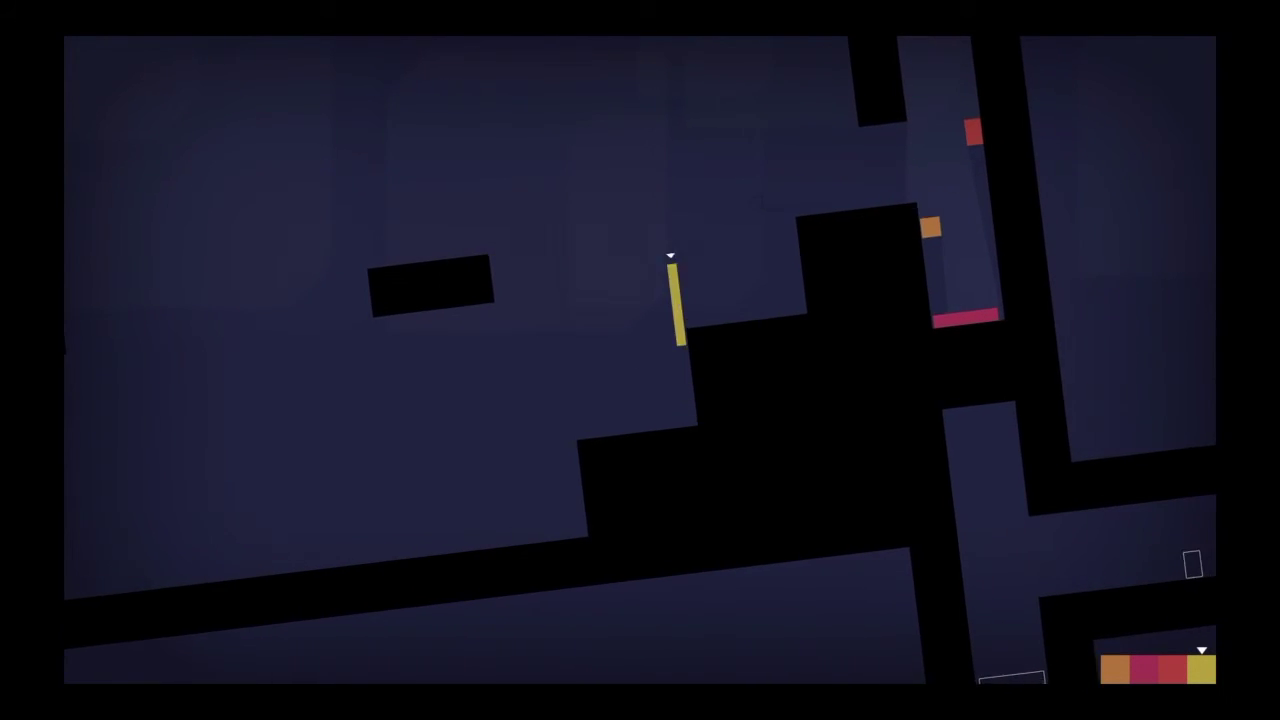
key(Right)
key(Left)
key(Up)
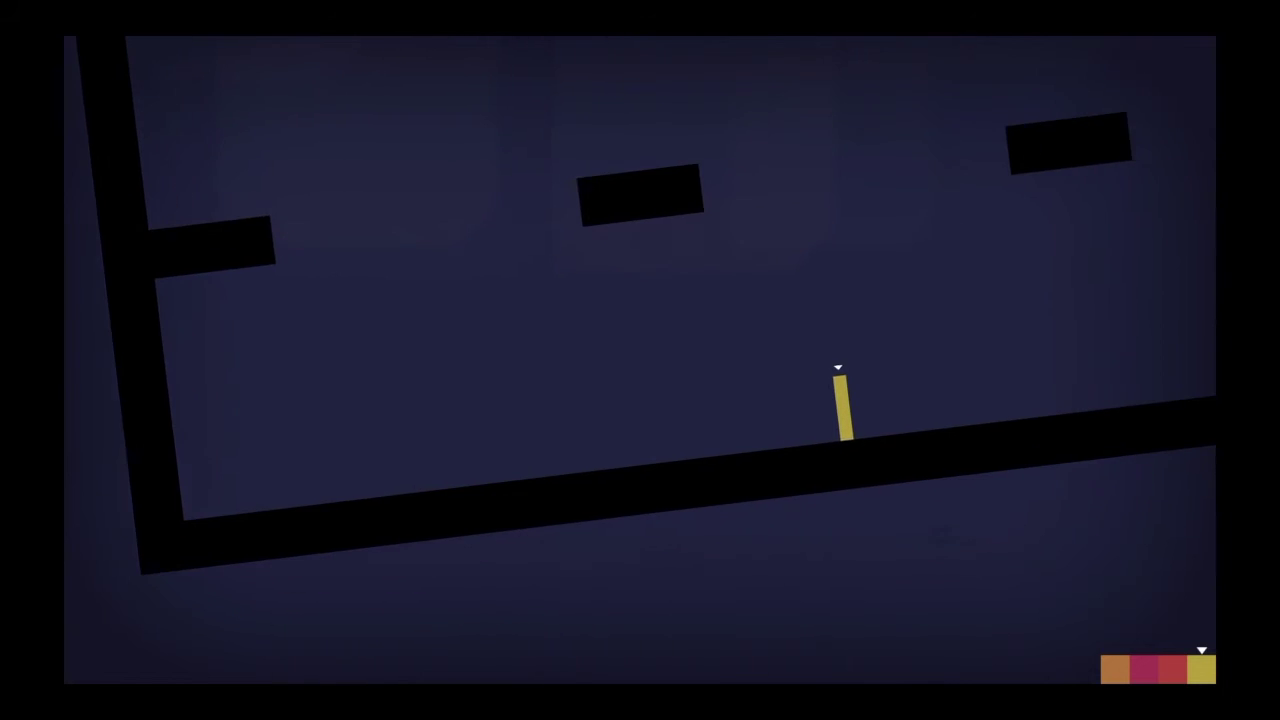
key(Up)
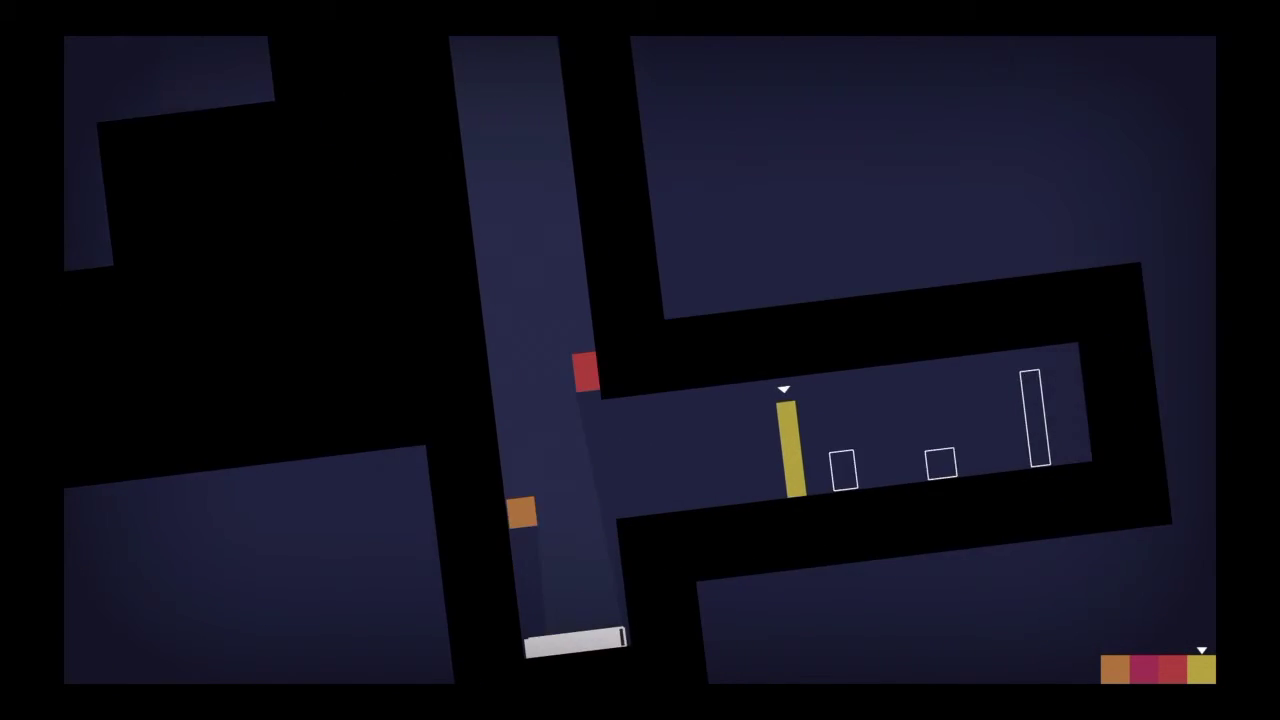
key(Right)
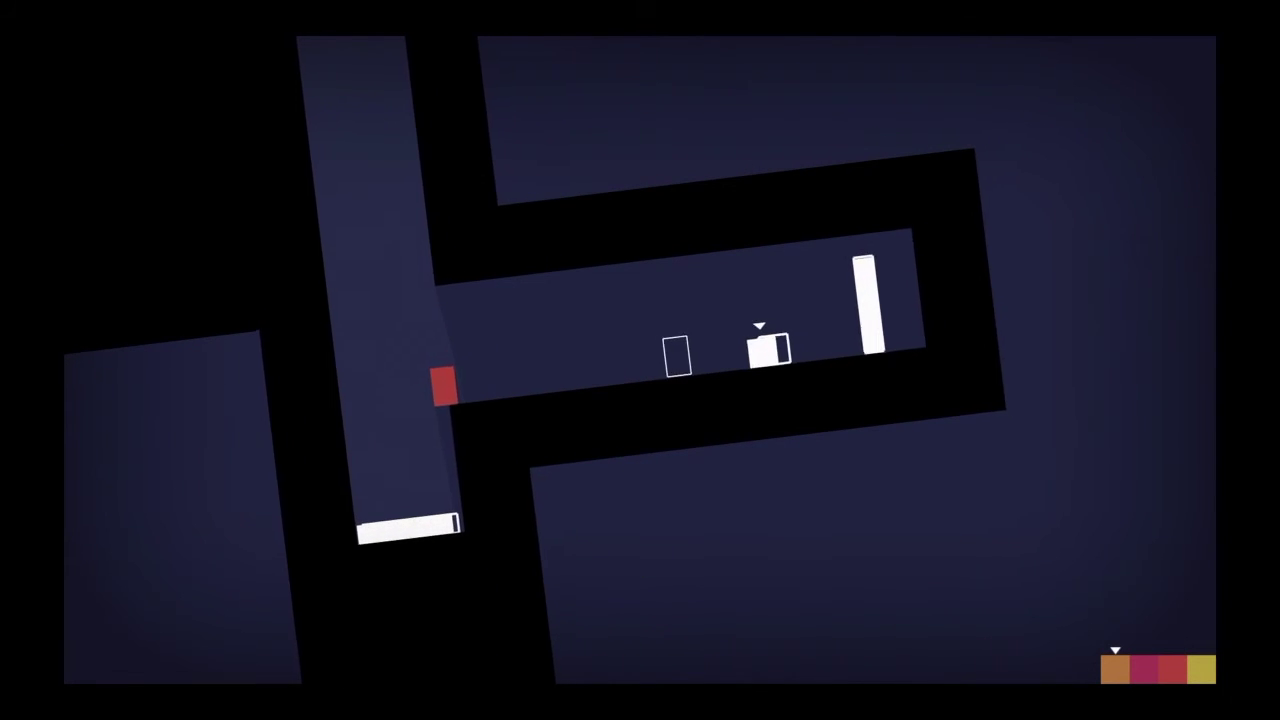
Step: Drop yellow into the corridor, then move orange and red into their exit outlines
key(e)
key(Right)
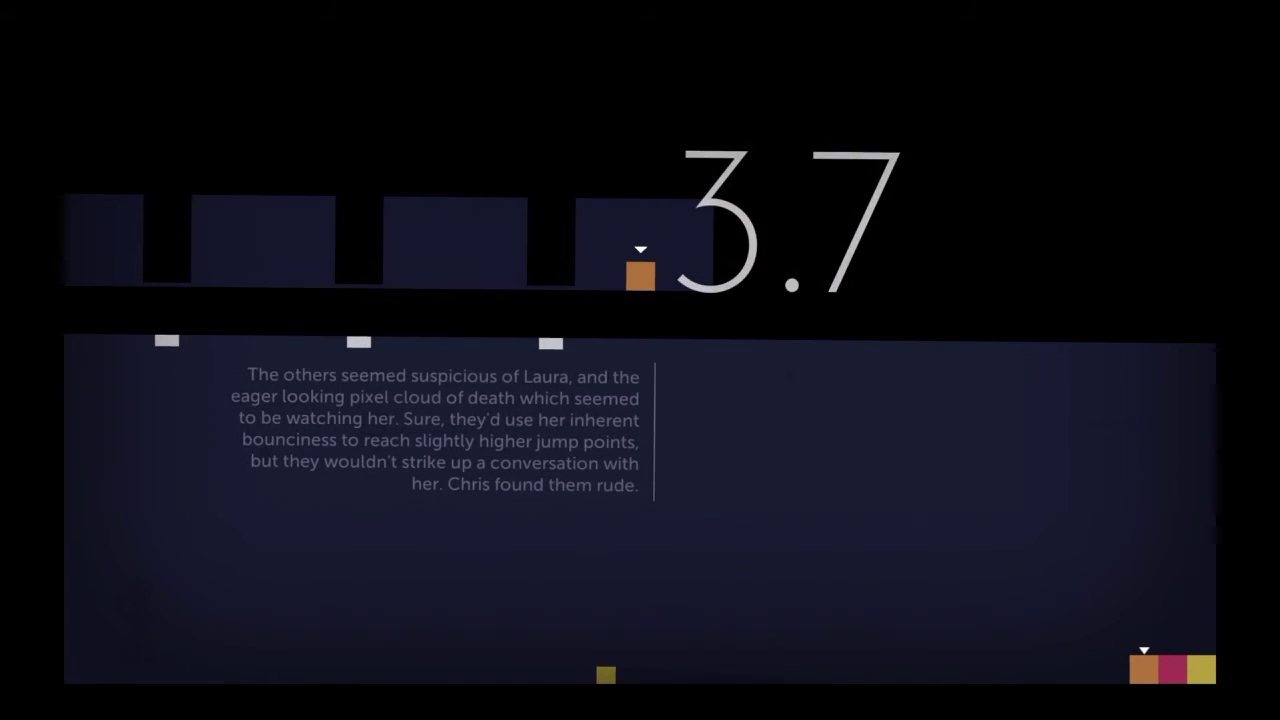
Step: Cycle to yellow and jump, then slide the pink block left along the floor
key(e)
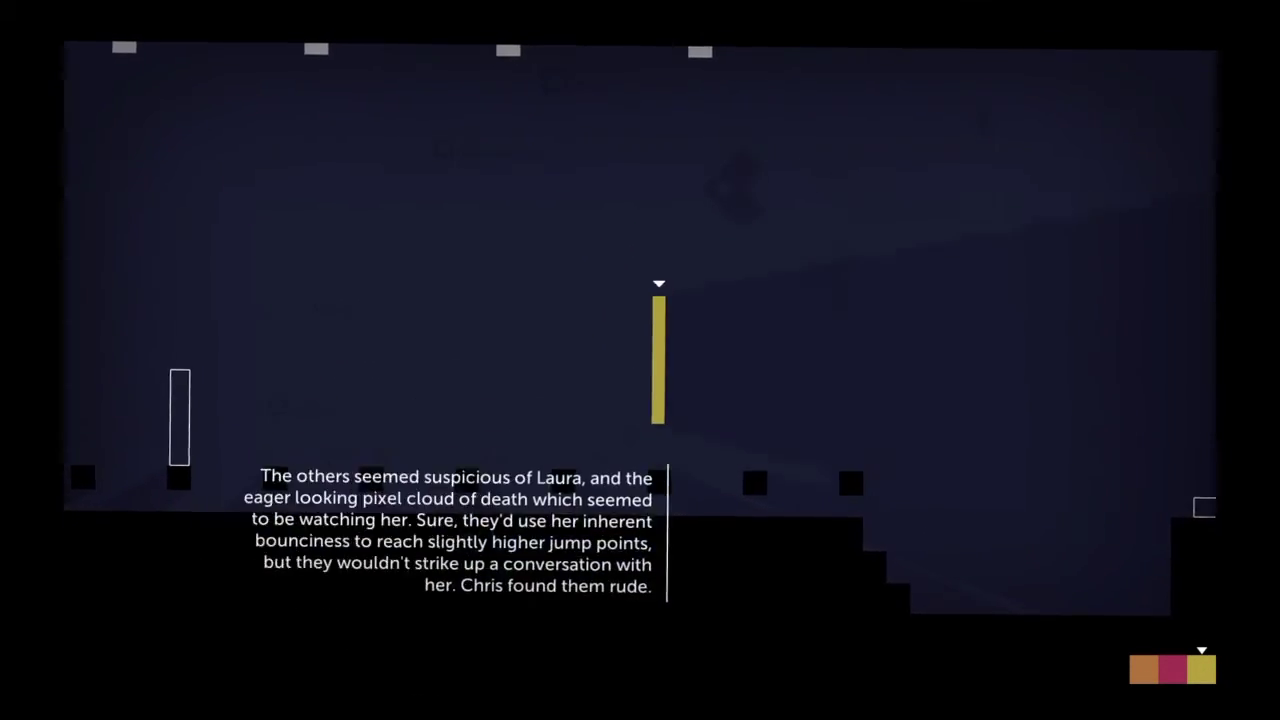
key(space)
key(space)
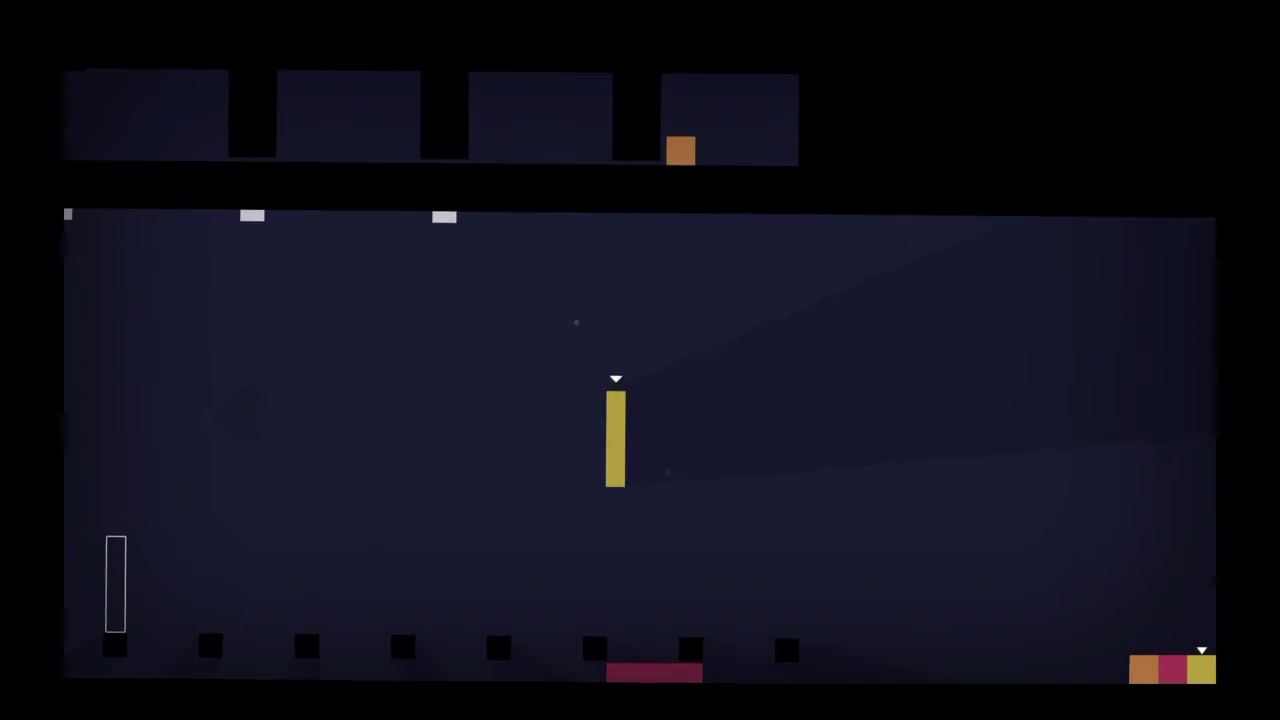
key(e)
key(e)
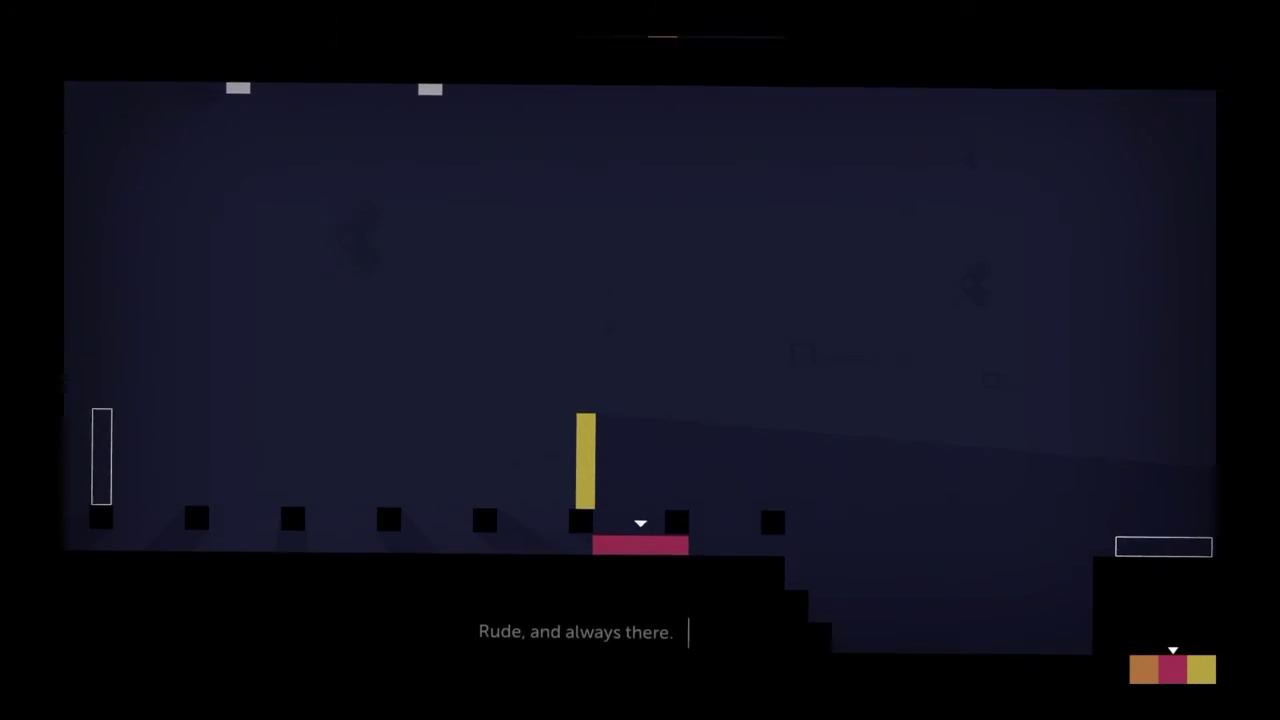
key(Left)
key(e)
Step: Jump yellow left onto the pink block and bounce it toward the ceiling
key(Up)
key(Left)
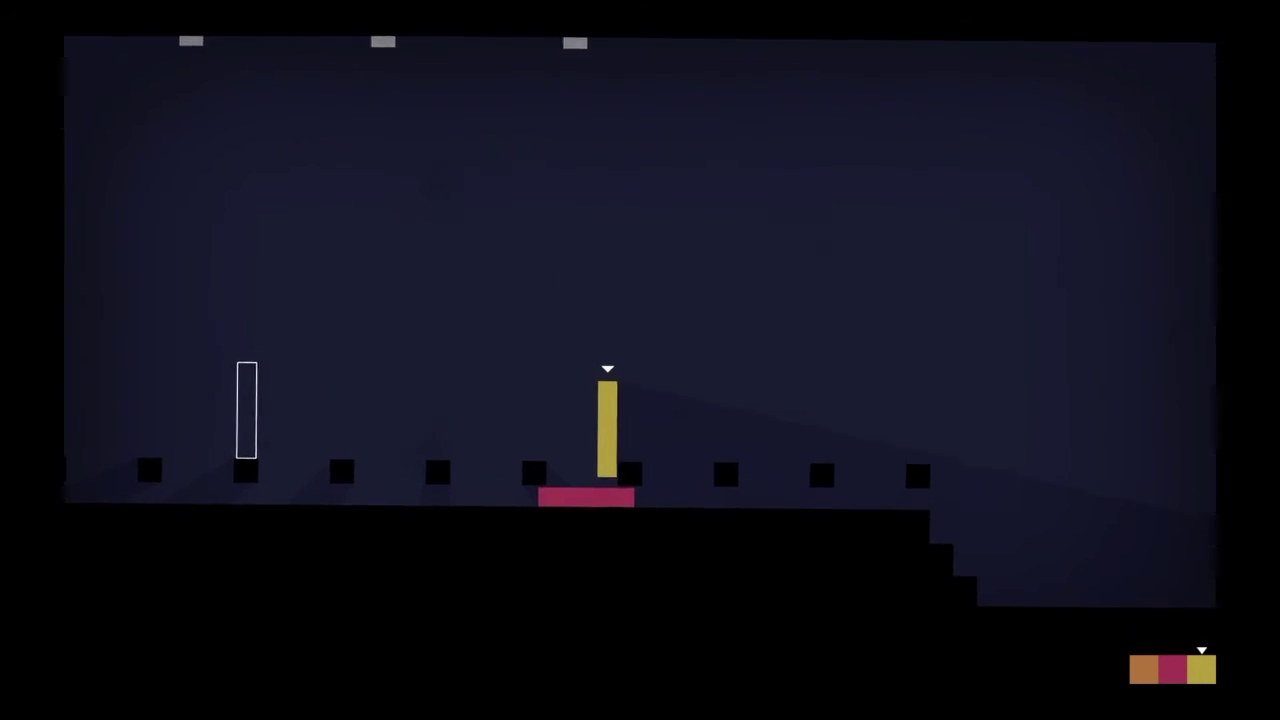
key(Up)
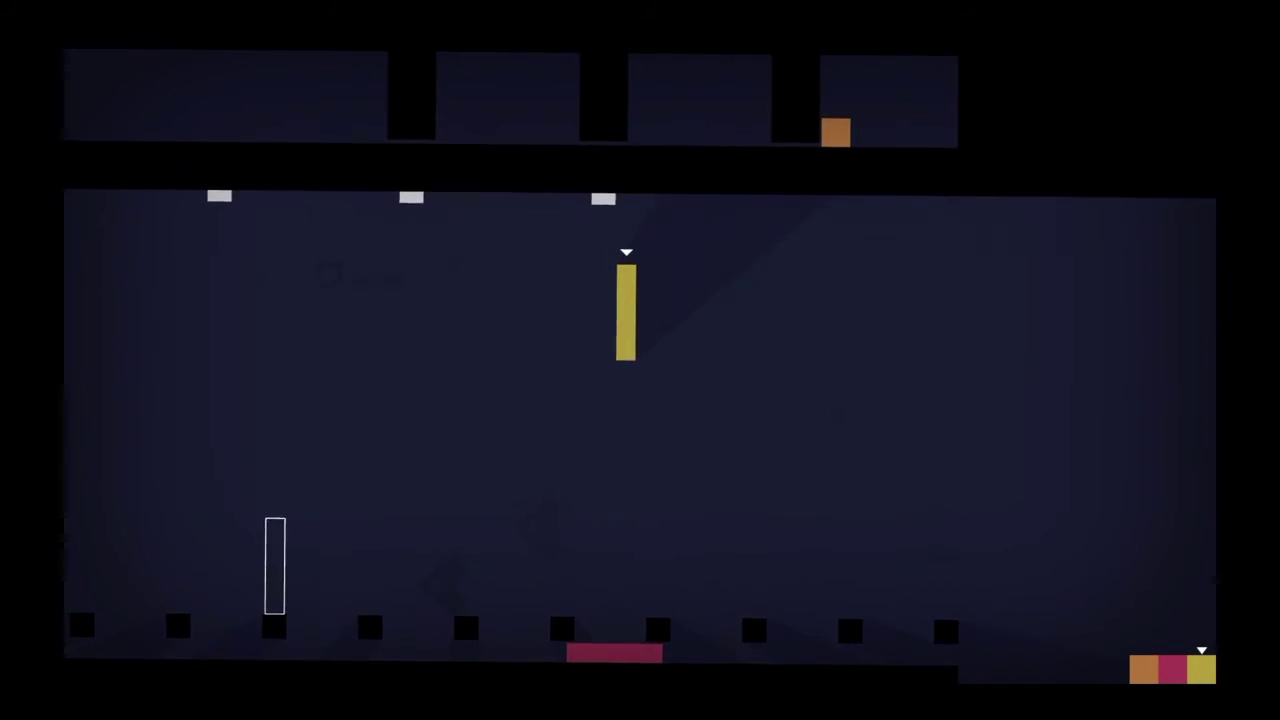
key(Up)
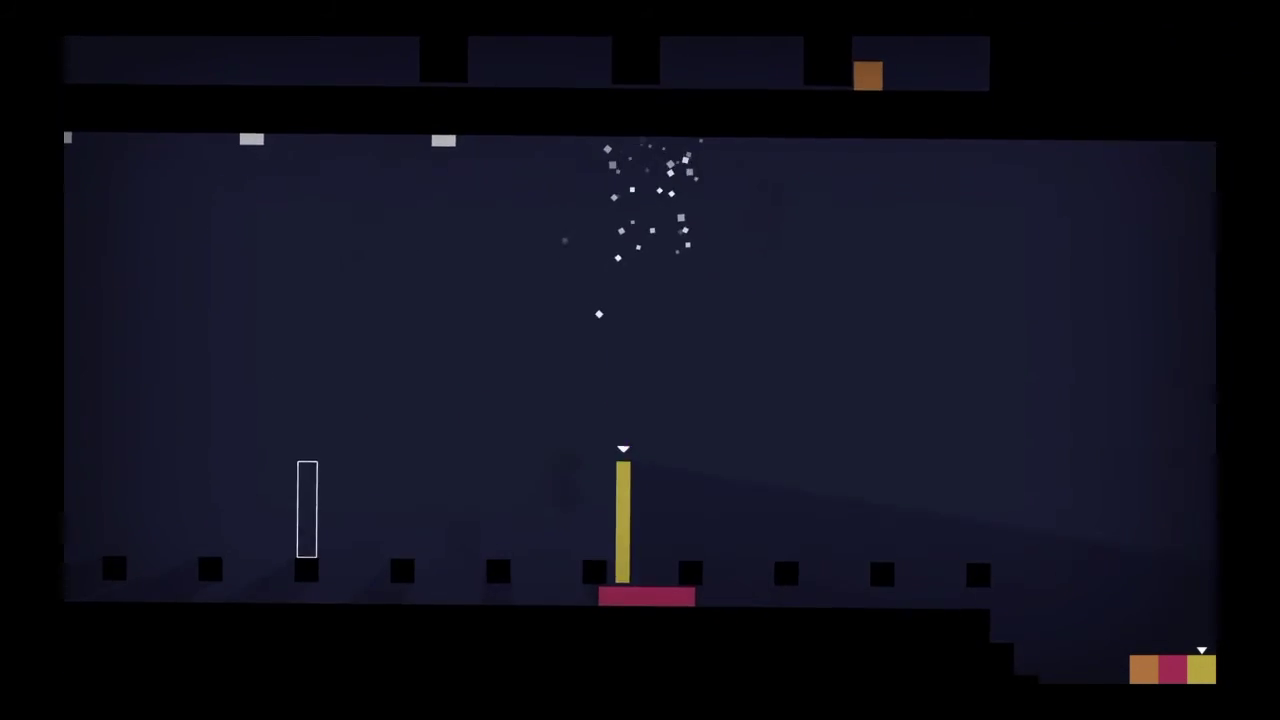